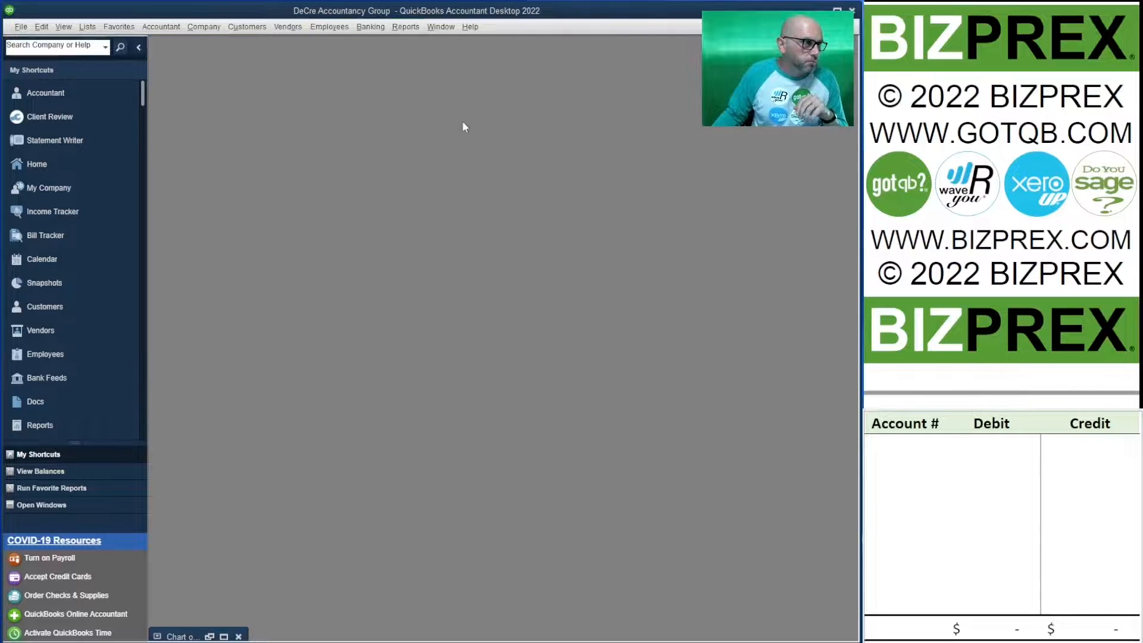
Open the form for entering credit card charges.
click(262, 27)
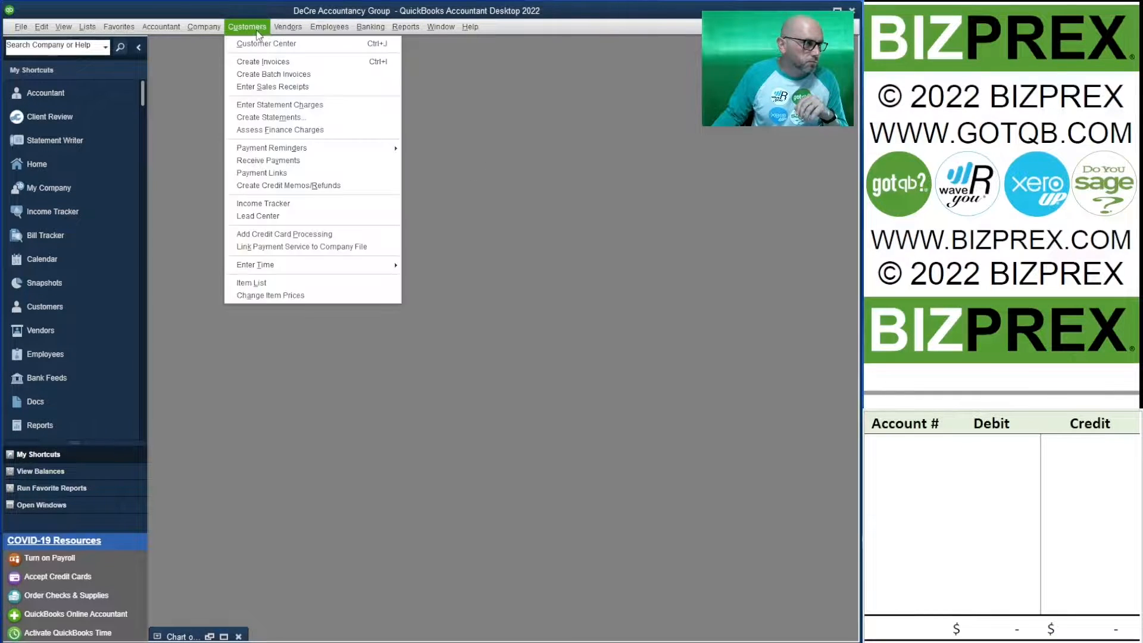
mouse_move(296, 33)
mouse_move(370, 27)
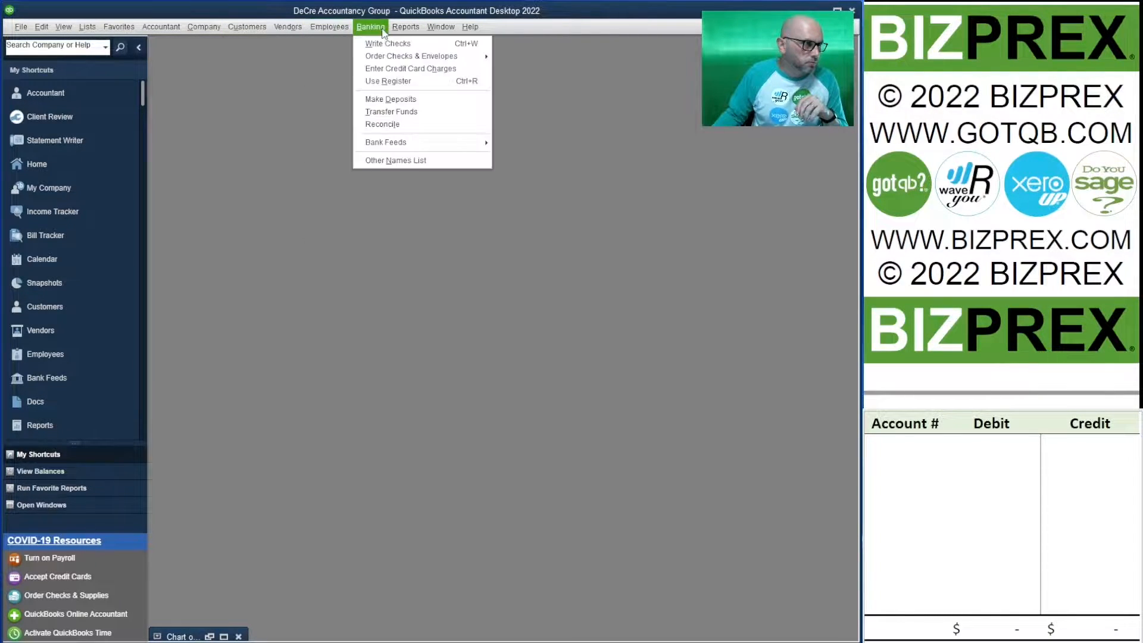
click(402, 67)
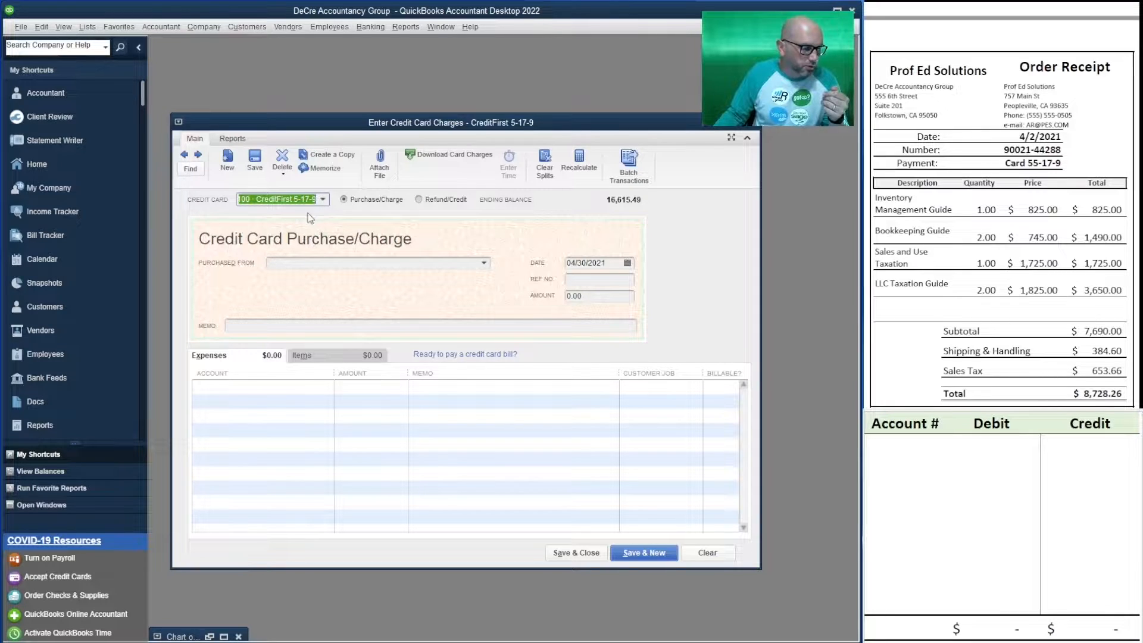
Set the charge's vendor to Prof Ed Solutions and its date to 04/02/2021.
click(344, 264)
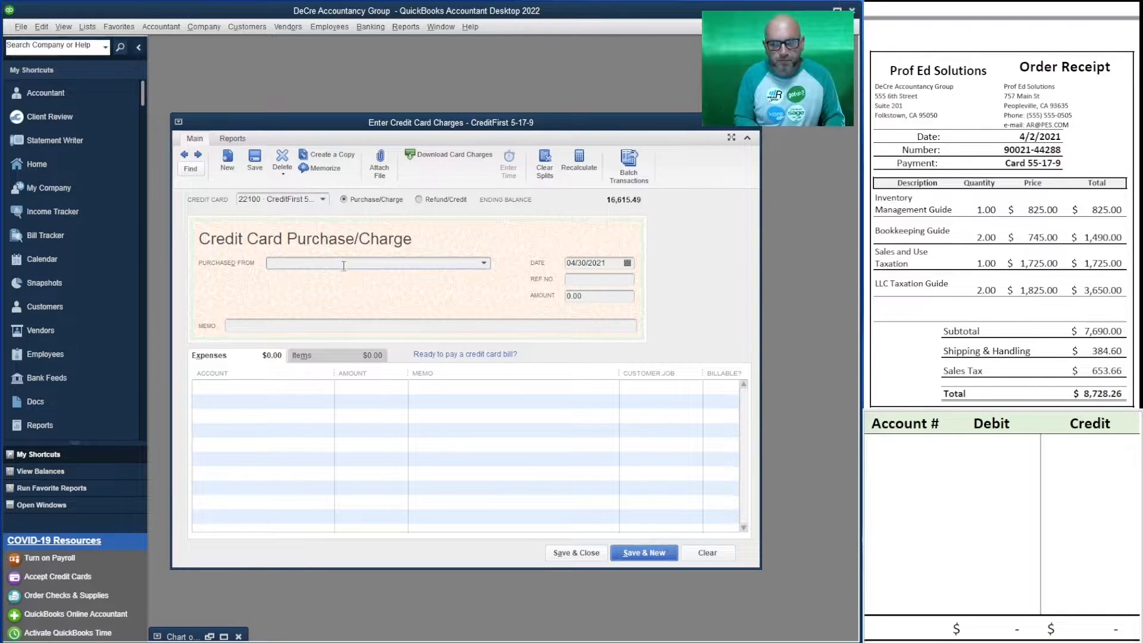
text(Prof Ed Solutions)
key(Tab)
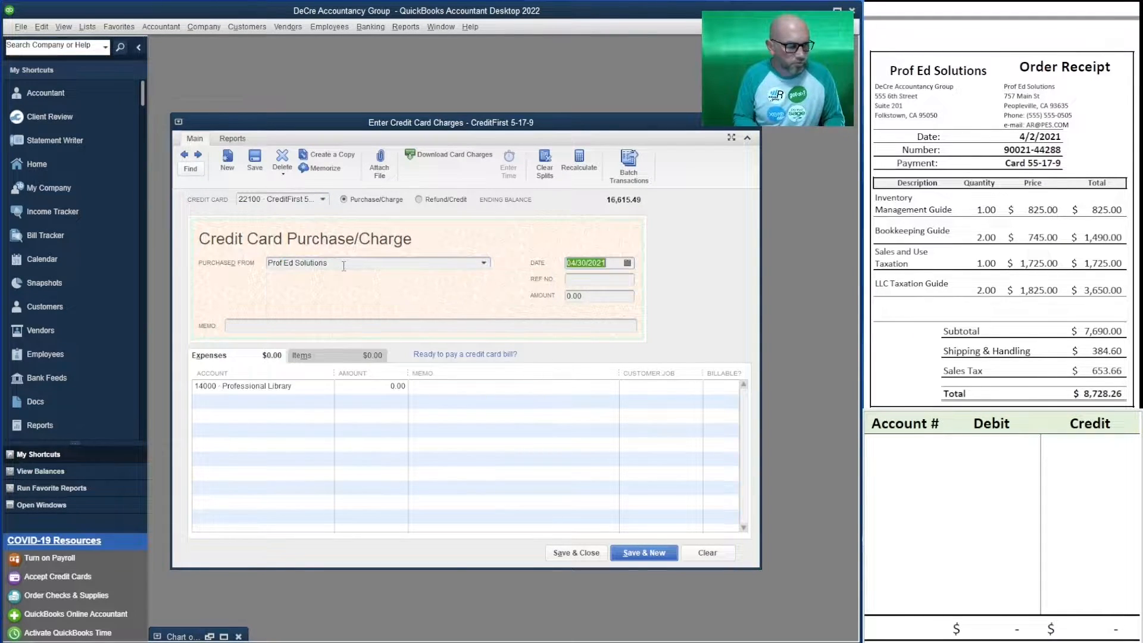
text(4/02/202)
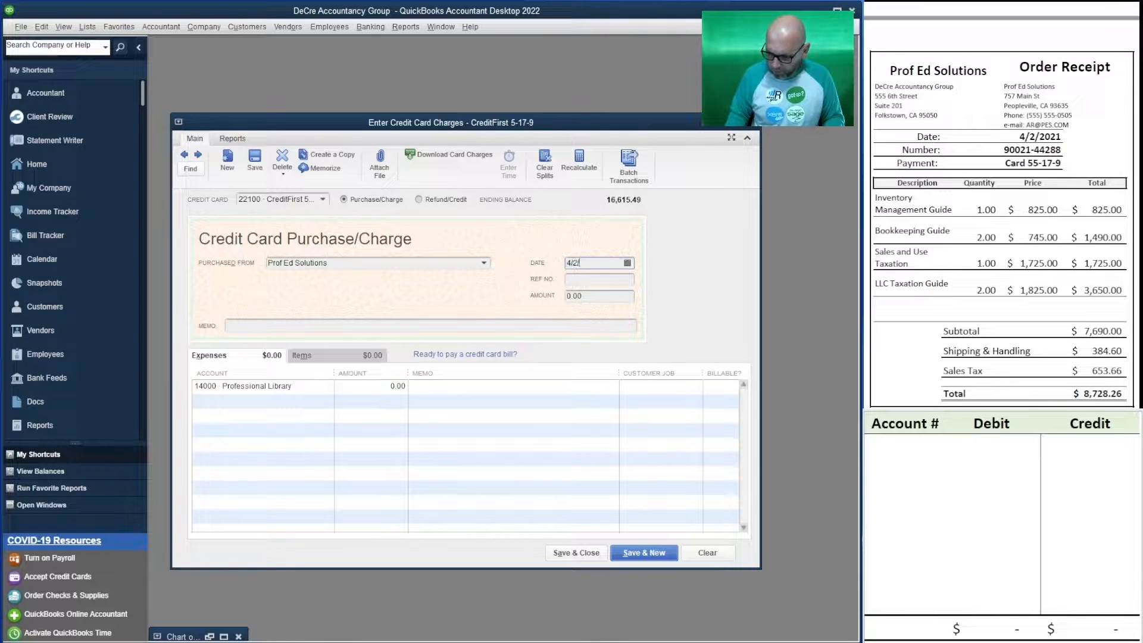
text(1)
key(Tab)
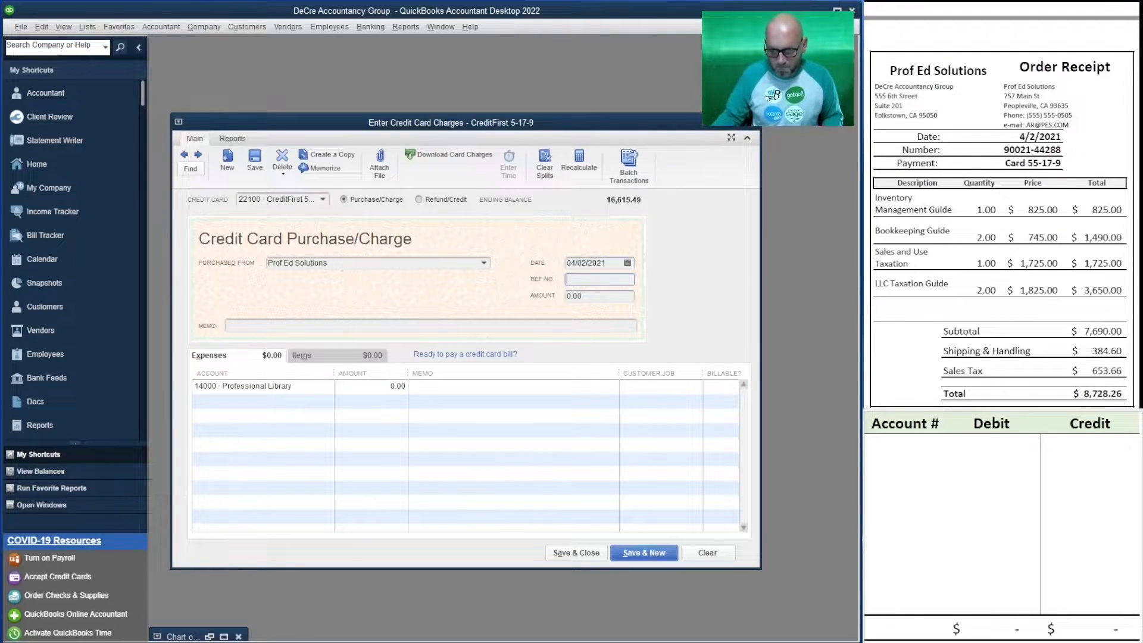
Copy the receipt's order number into the charge's reference number and memo, and set the amount to 8,728.26.
drag(1064, 150, 1003, 150)
key(ctrl+c)
click(585, 279)
key(ctrl+v)
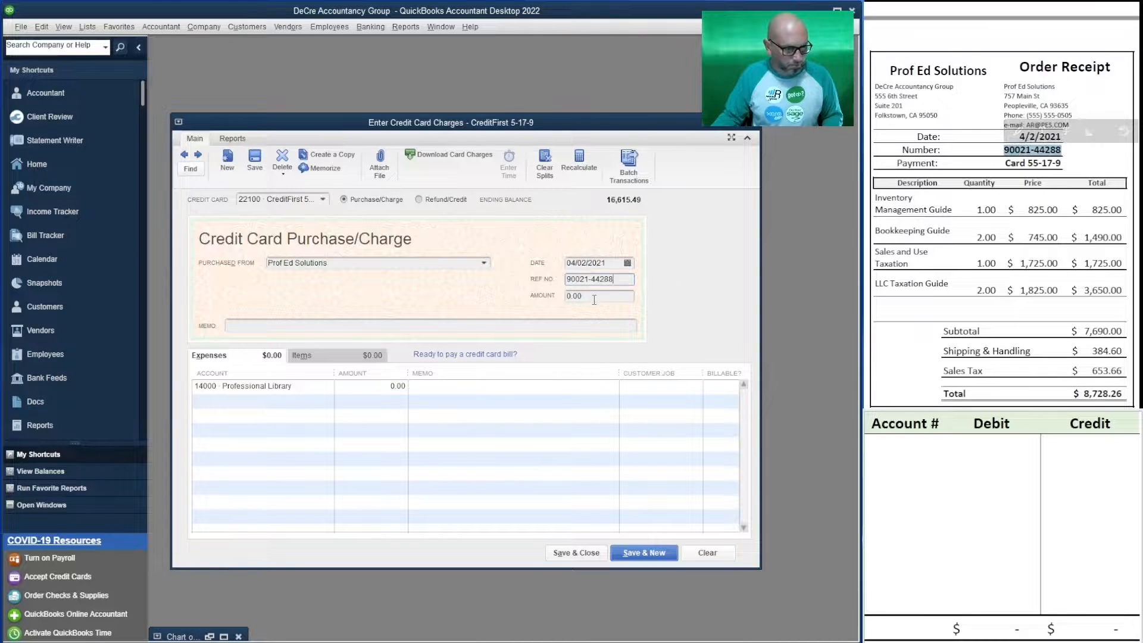
double_click(596, 298)
text(8)
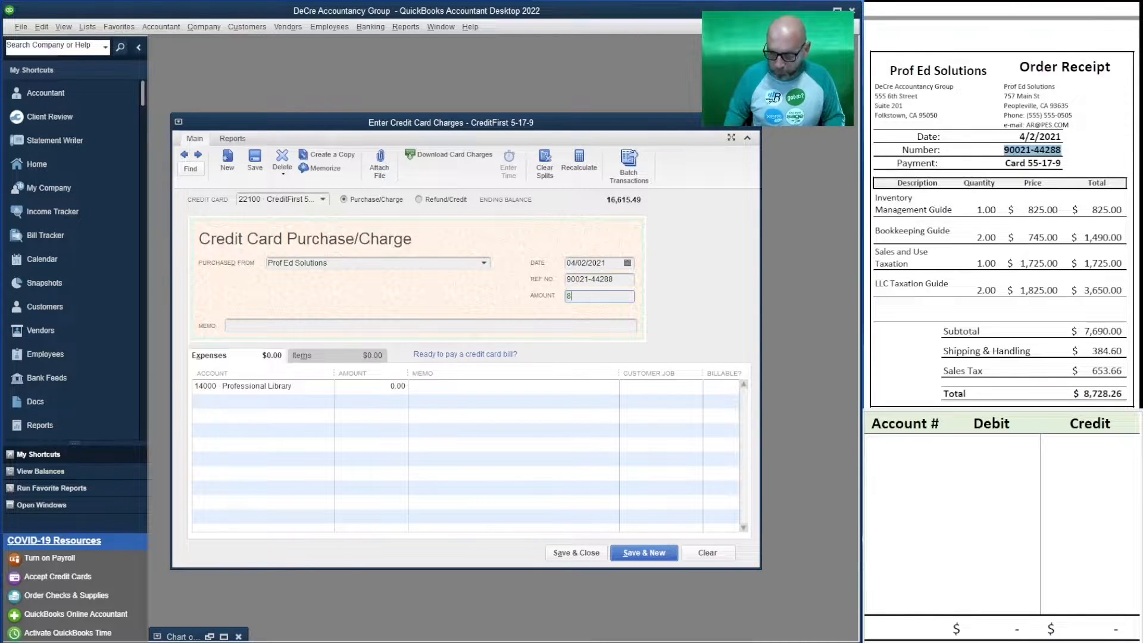
text(728.26)
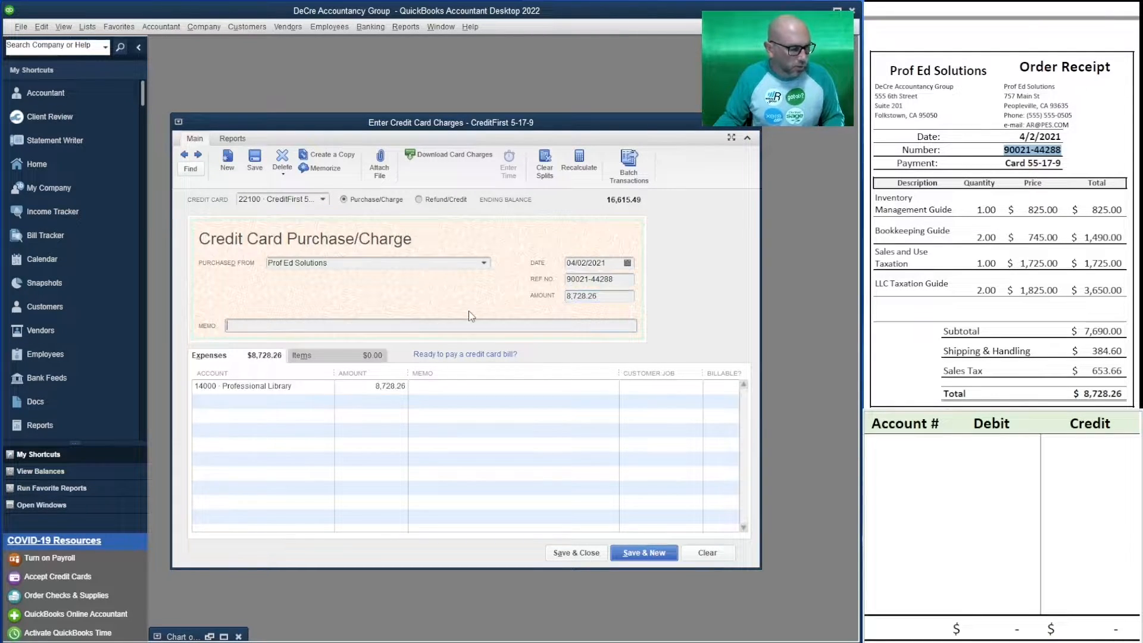
key(Tab)
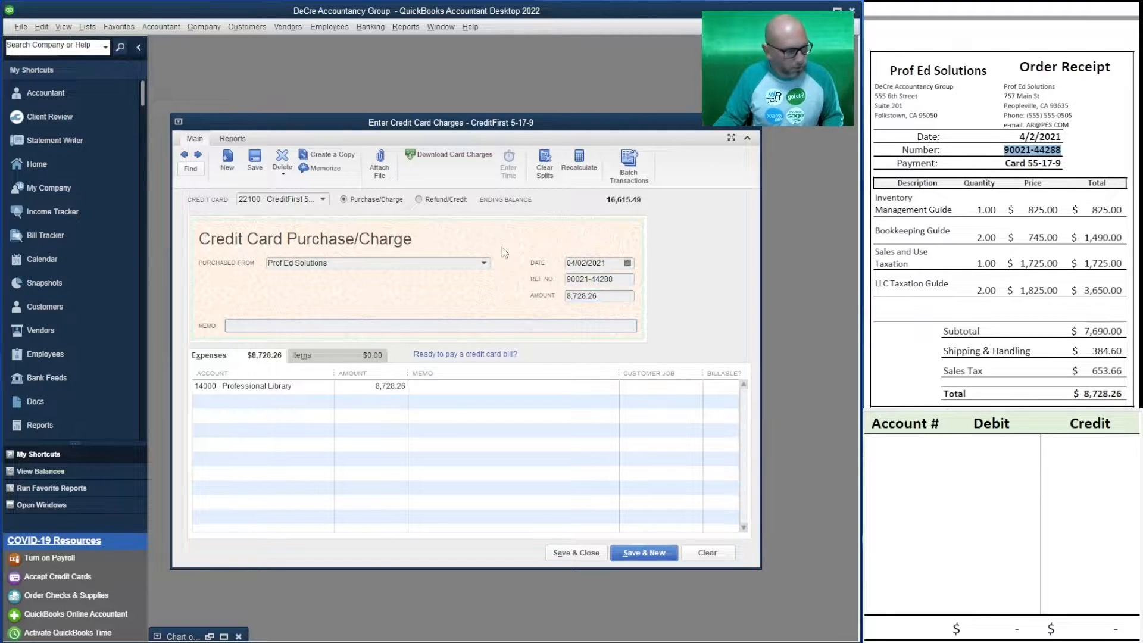
key(ctrl+v)
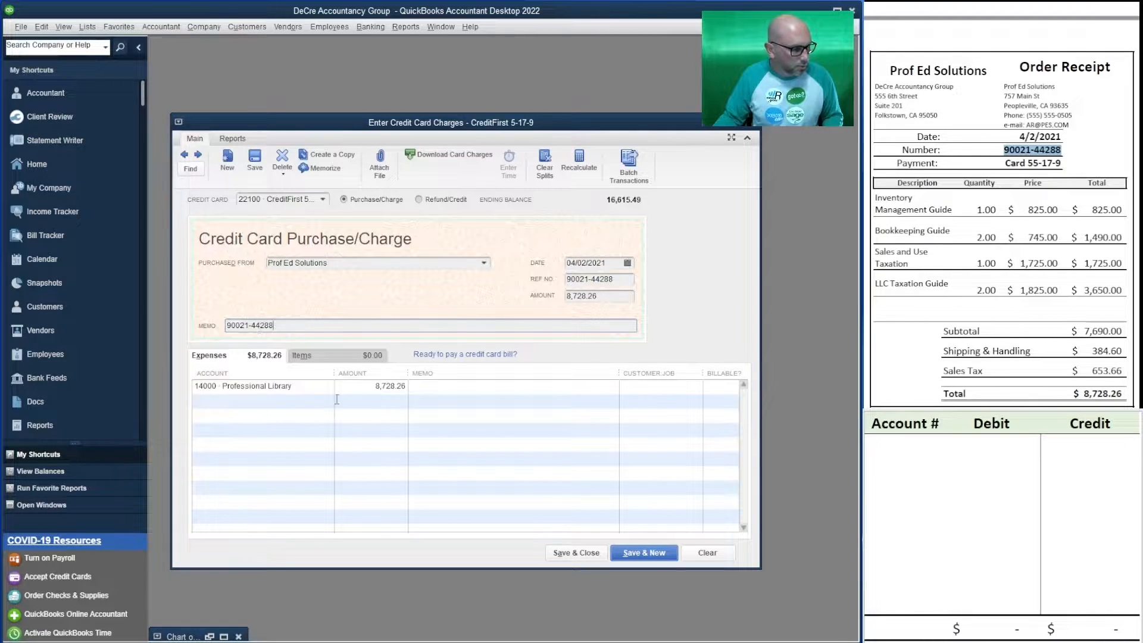
Record a debit of 8,728.26 to account 14000 in the first row of the debit and credit spreadsheet.
click(907, 451)
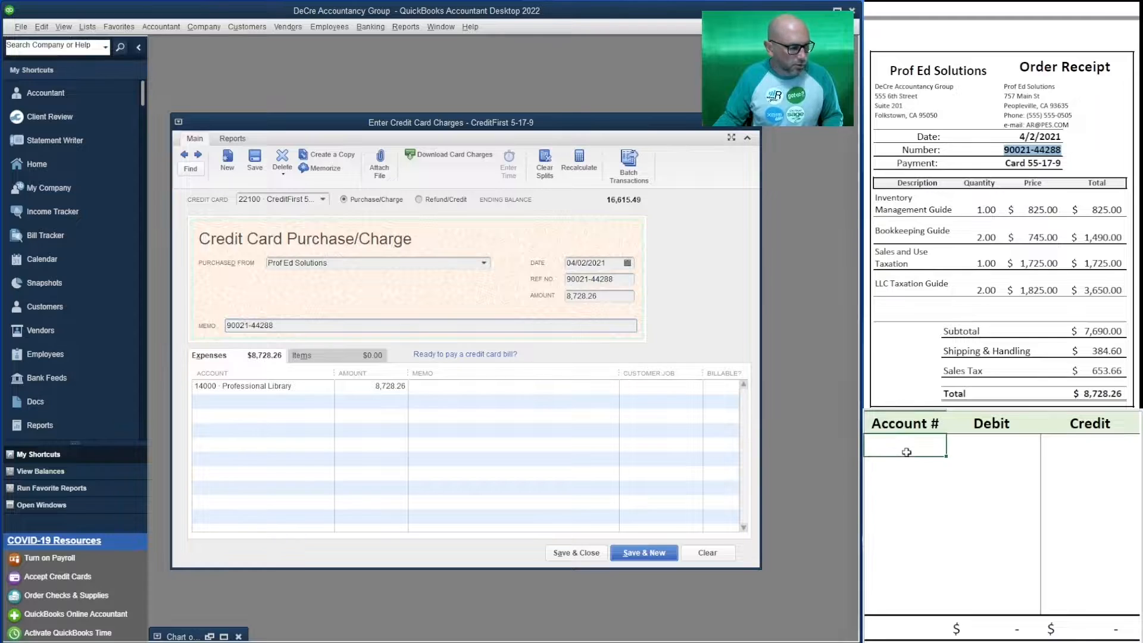
text(1400)
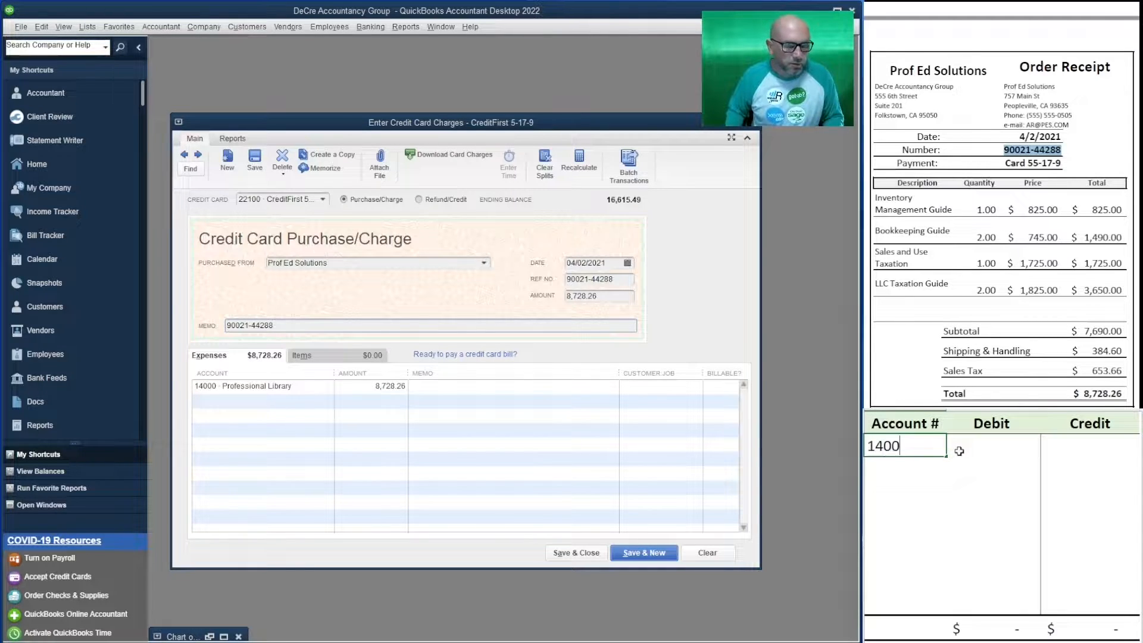
text(0)
click(959, 450)
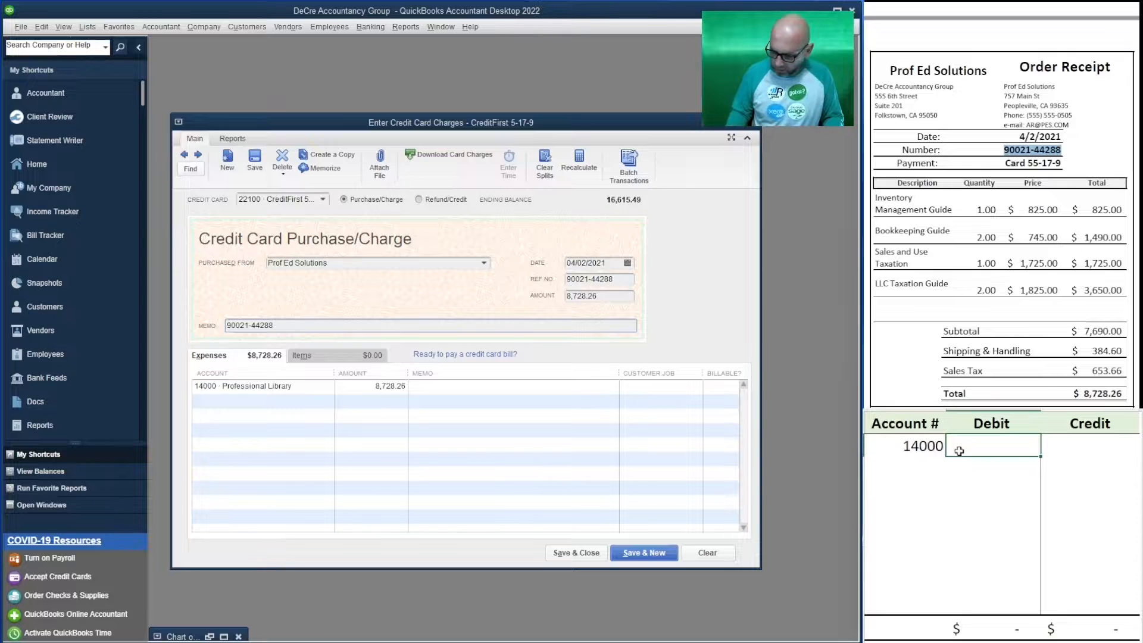
text(87)
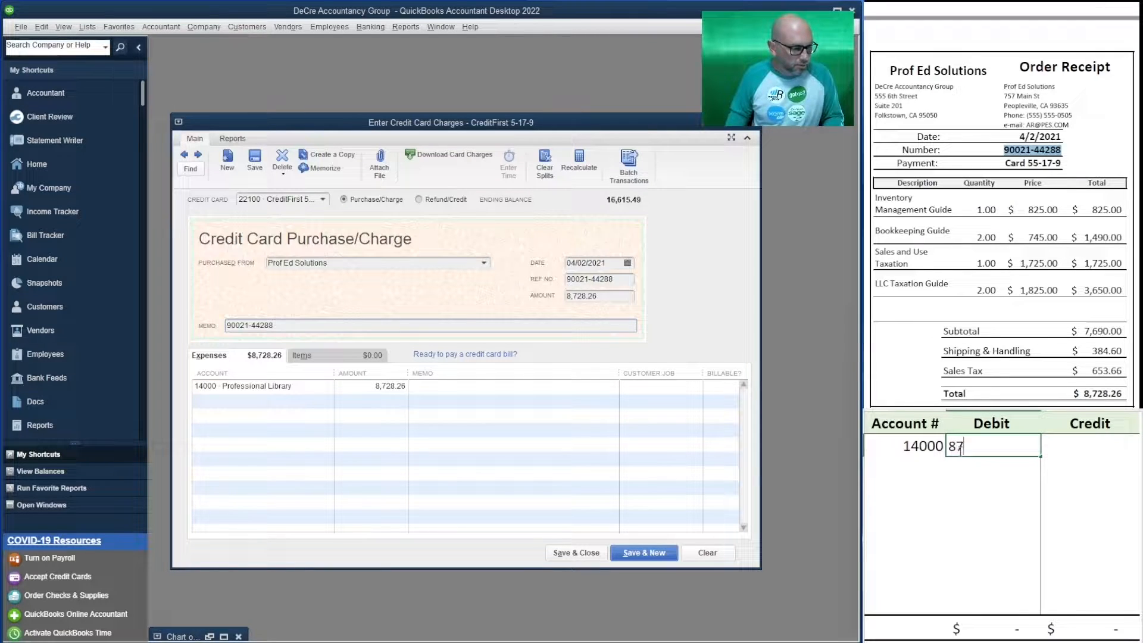
text(28.26)
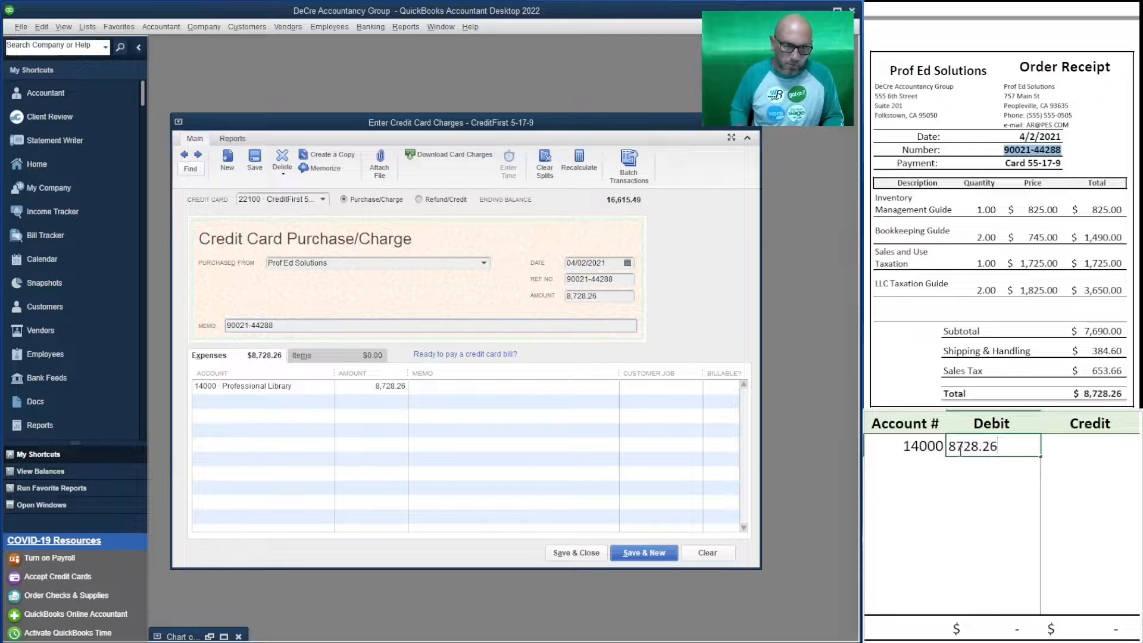
key(Return)
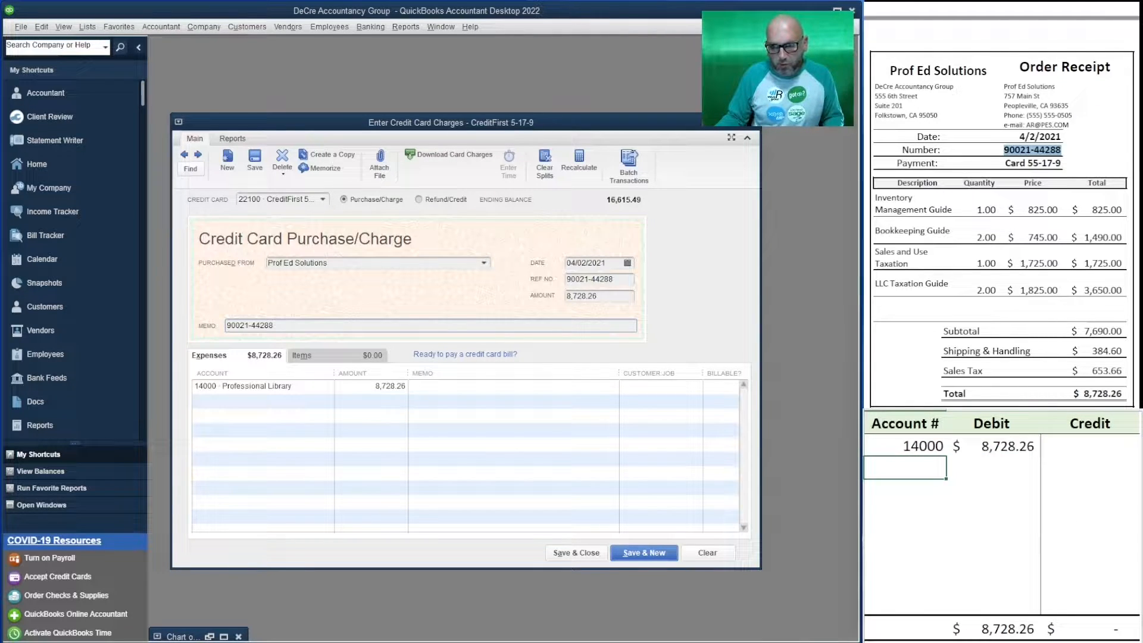
Record a credit of 8,728.26 to account 22100 in the second row of the spreadsheet.
click(1063, 150)
click(881, 468)
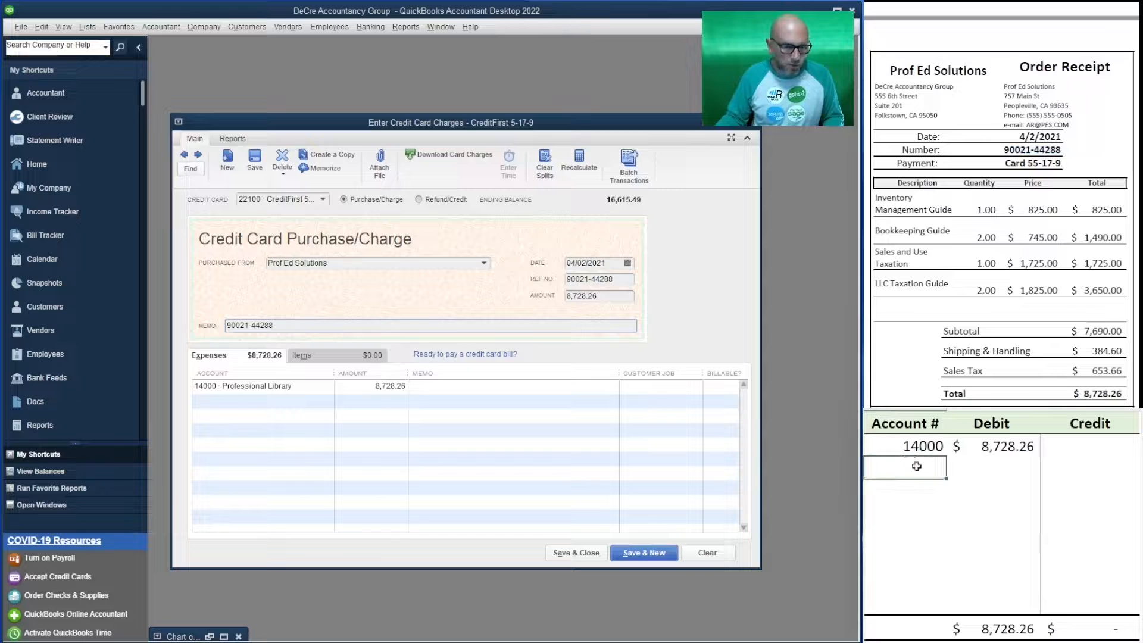
text(22100)
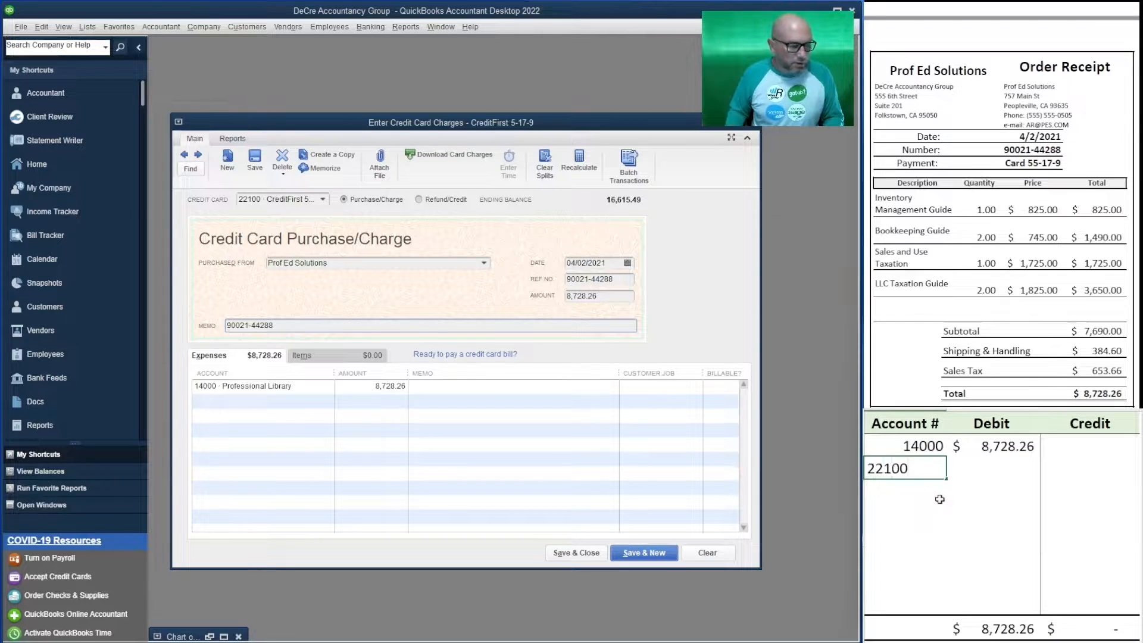
key(Tab)
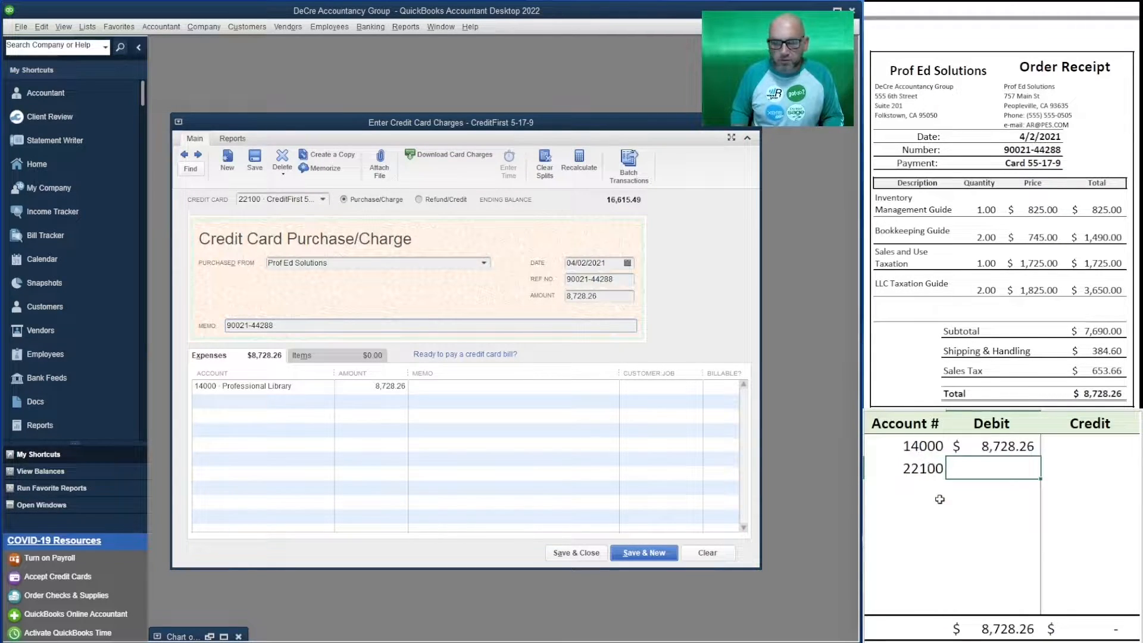
key(Tab)
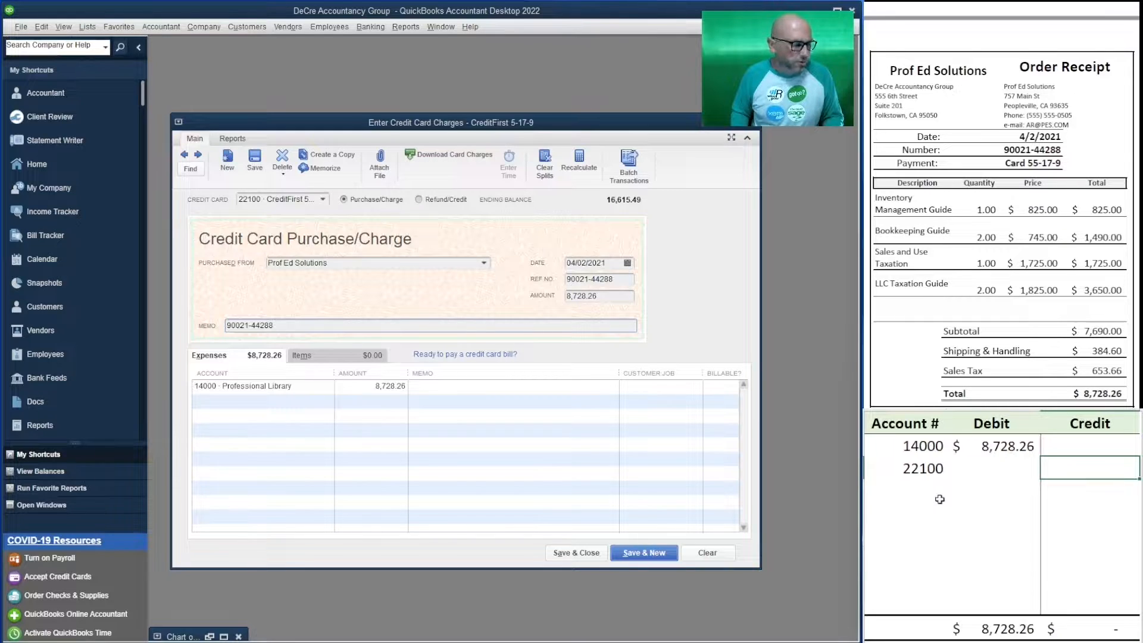
text(8,7)
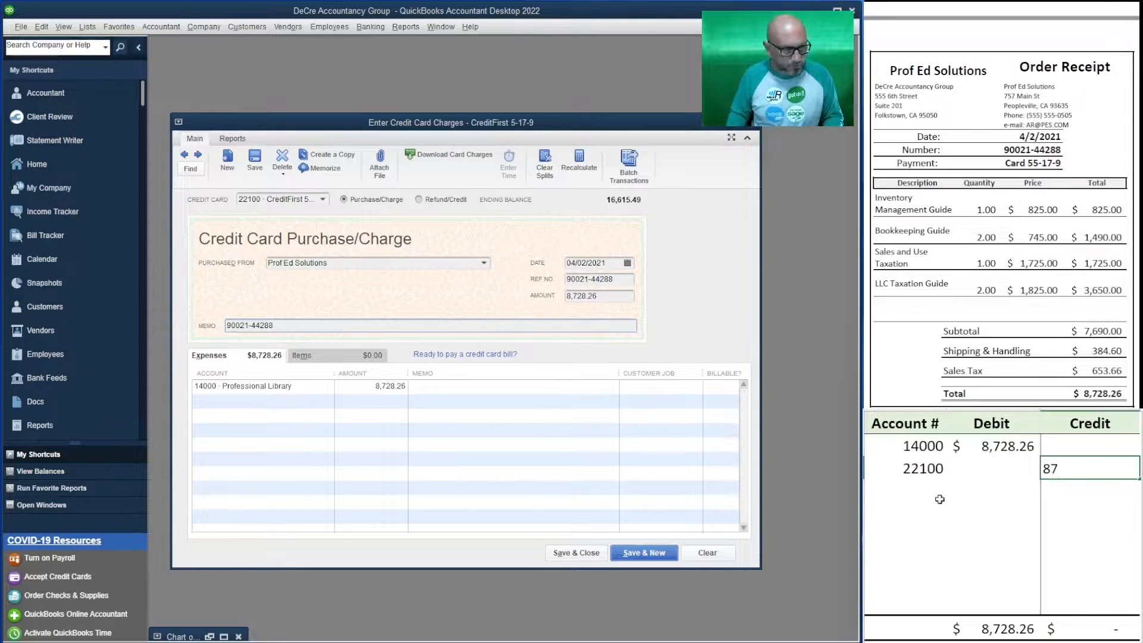
text(28.26)
key(Return)
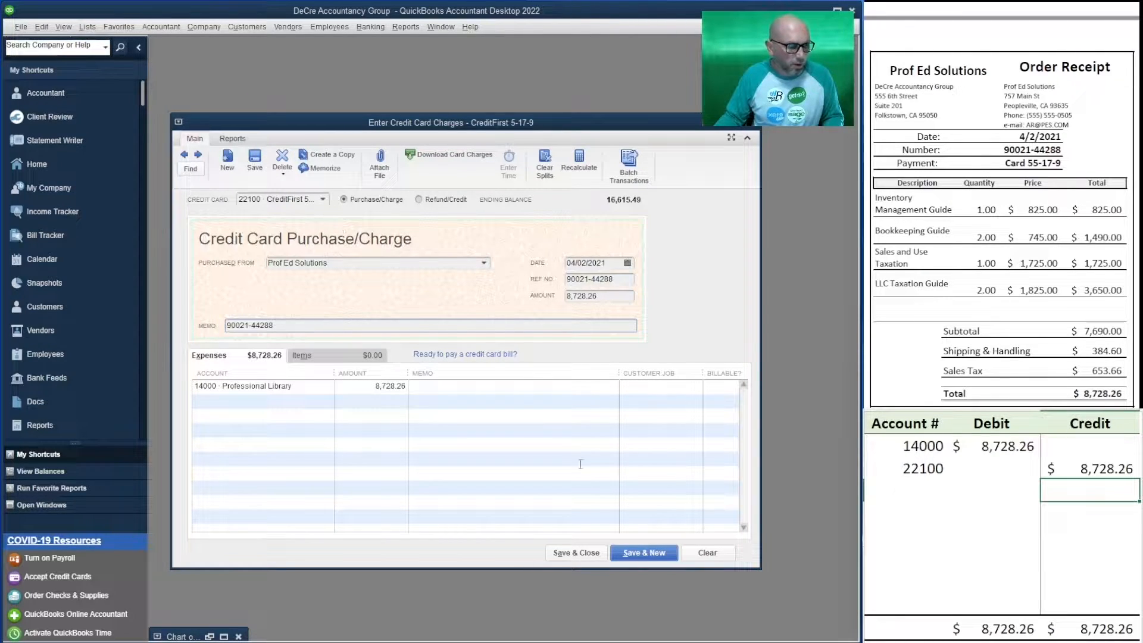
Save the Prof Ed Solutions charge and start a new one from Online Market dated 04/06/2021.
click(656, 558)
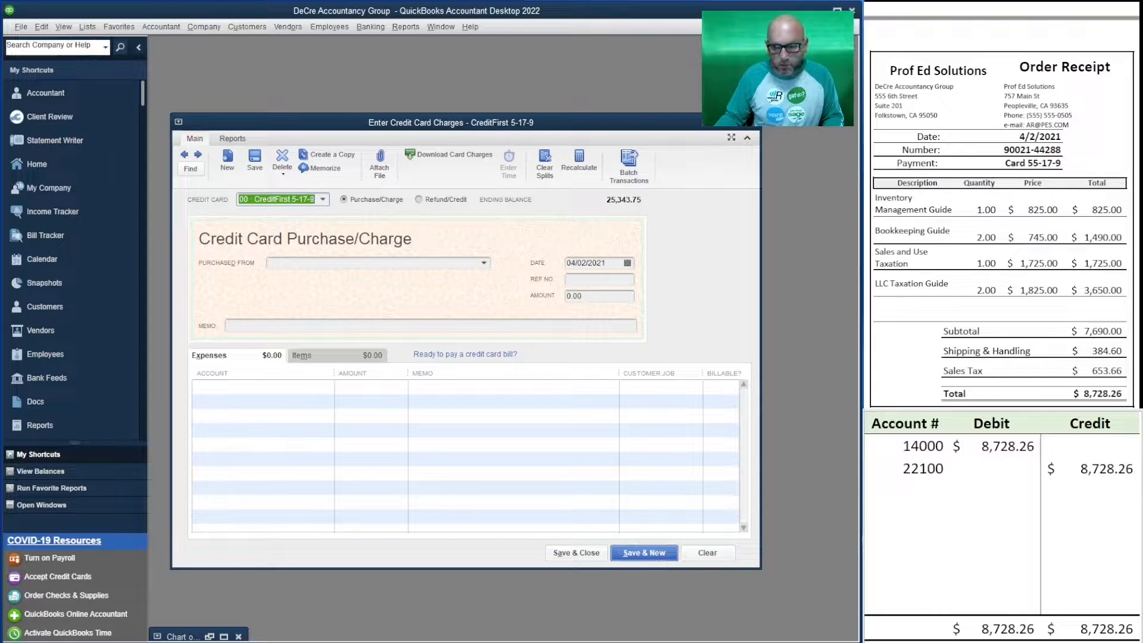
scroll(1001, 226, down, 5)
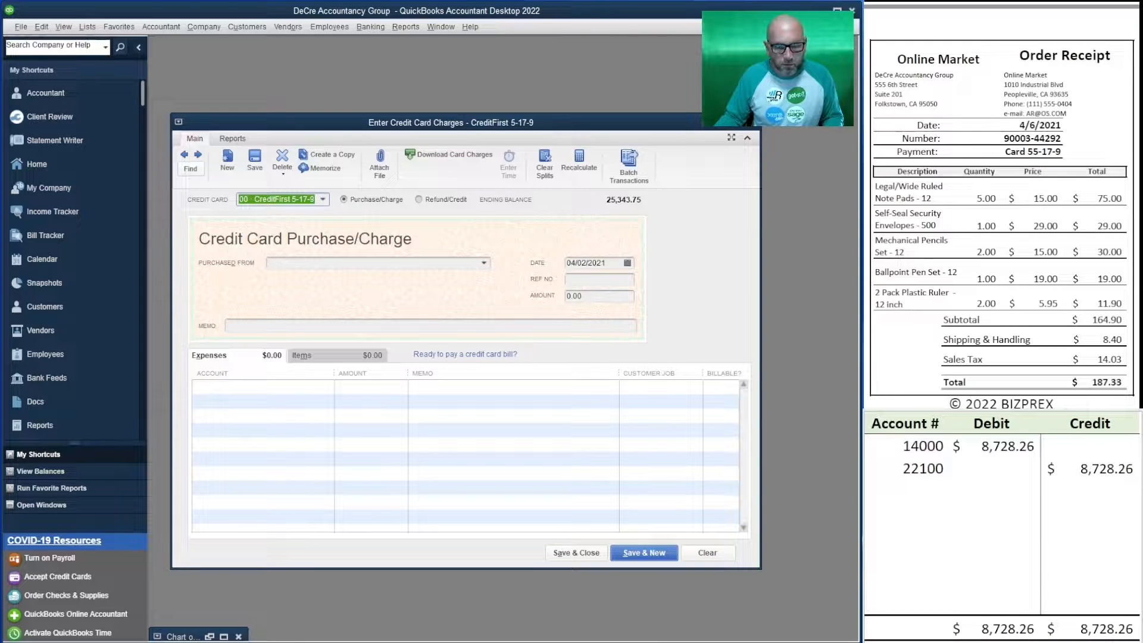
click(383, 261)
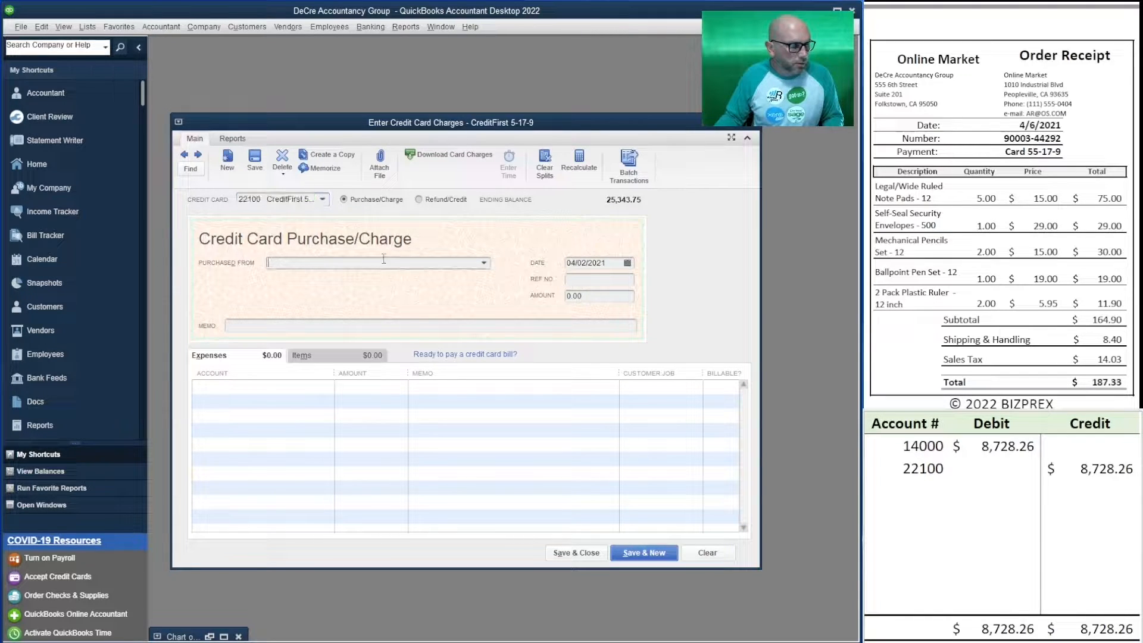
text(Online Market)
key(Tab)
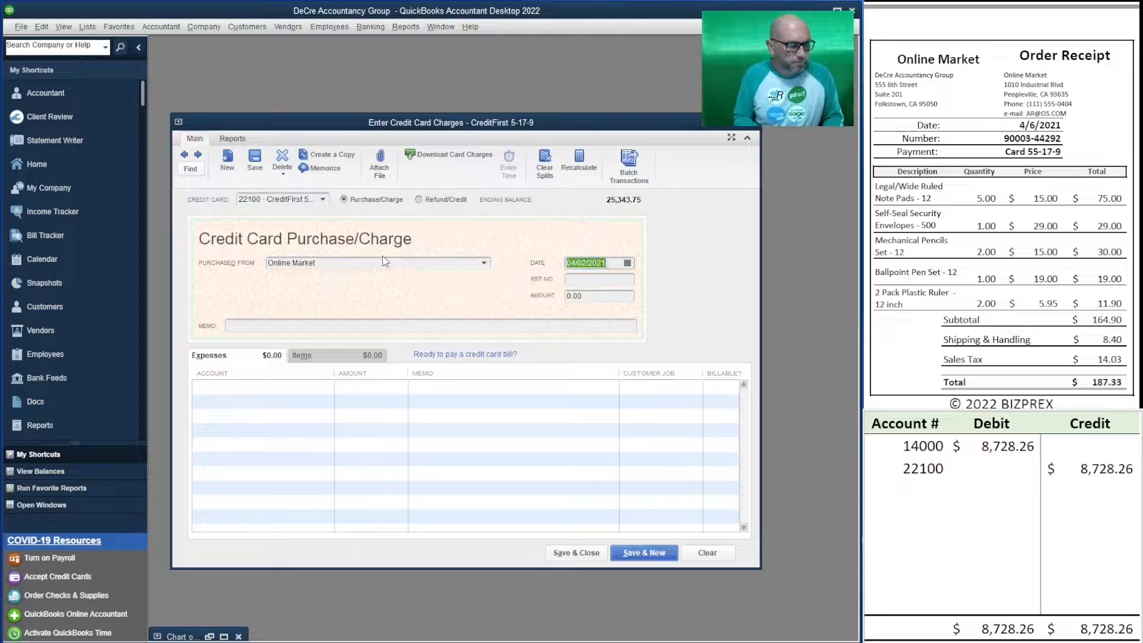
text(4/06)
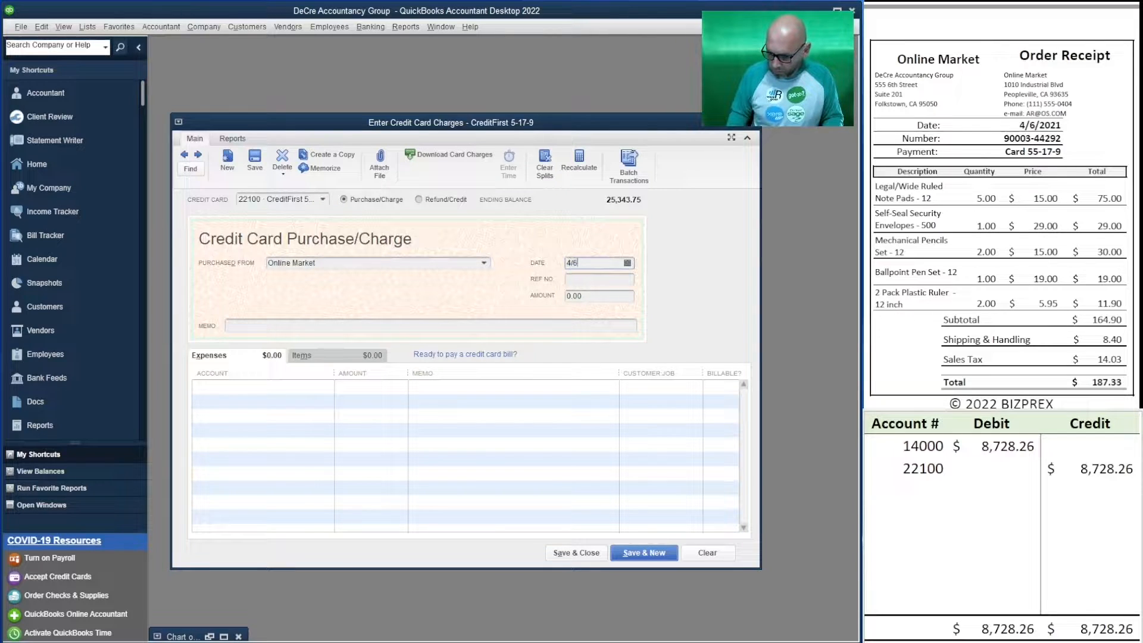
text(/2021)
key(Tab)
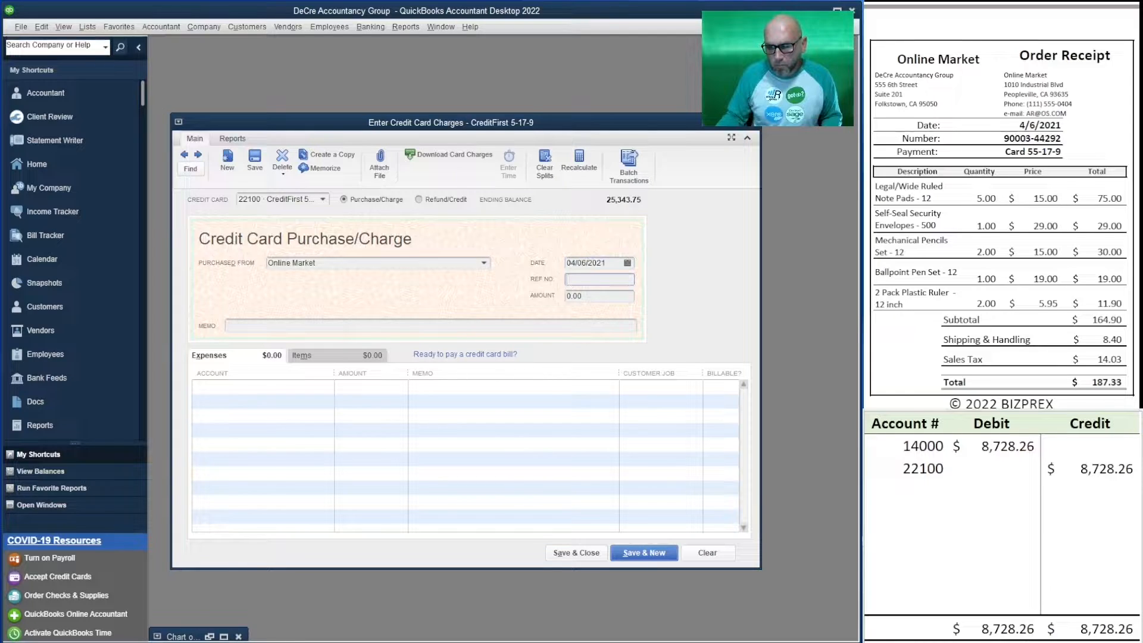
Copy the Online Market receipt's order number into the reference number and memo, and set the amount to 187.33.
drag(1063, 139, 987, 149)
key(ctrl+c)
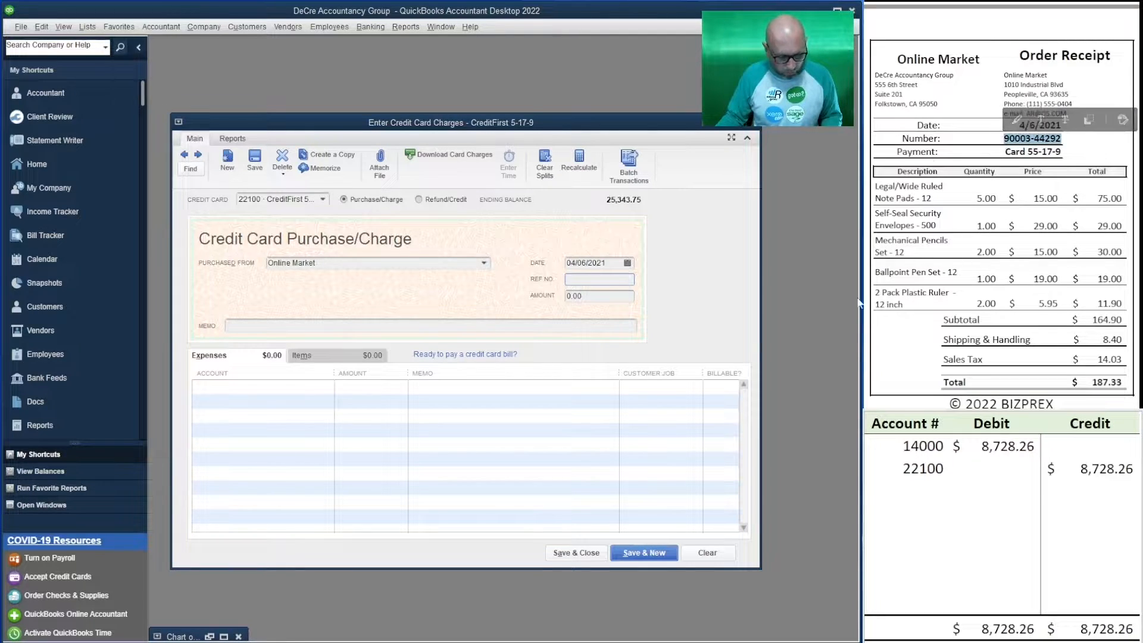
click(610, 289)
key(ctrl+v)
key(Tab)
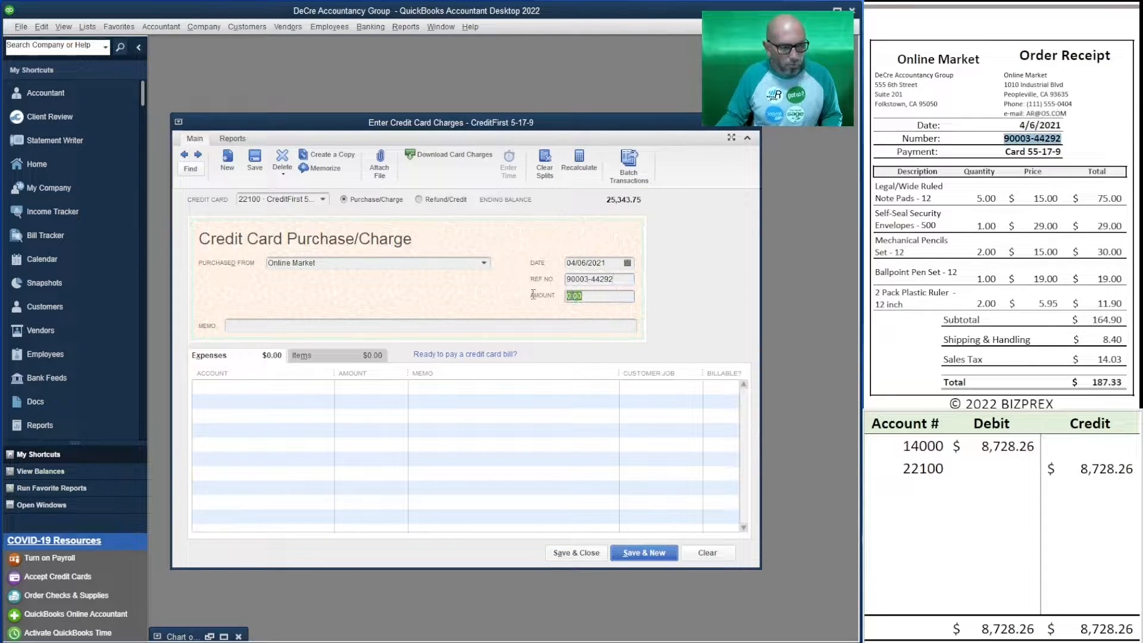
text(187)
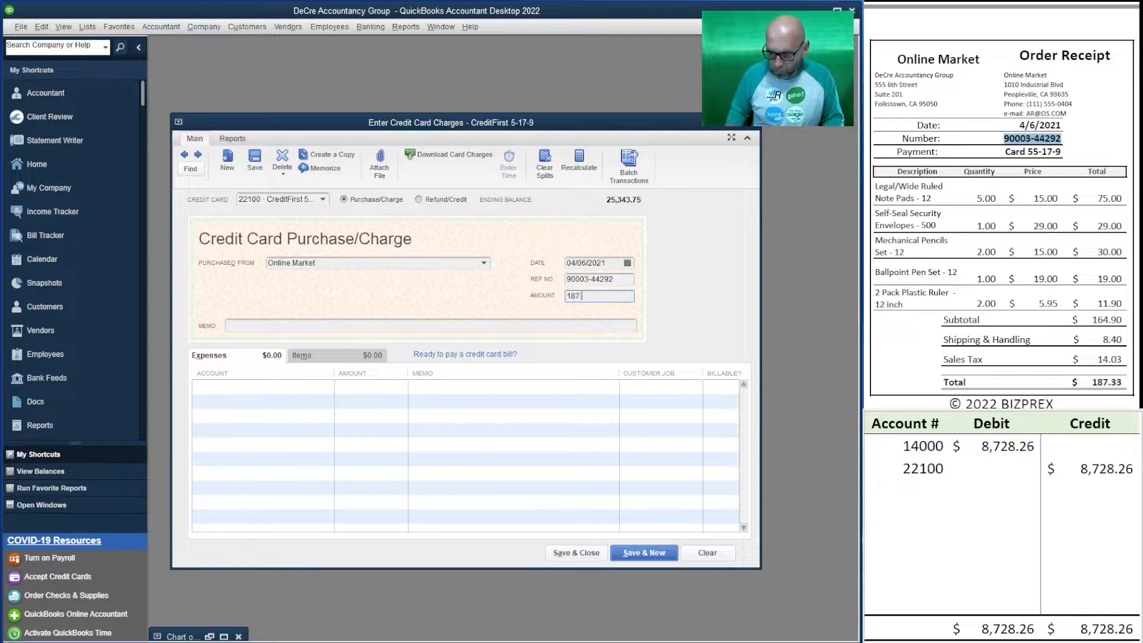
text(.33)
key(Tab)
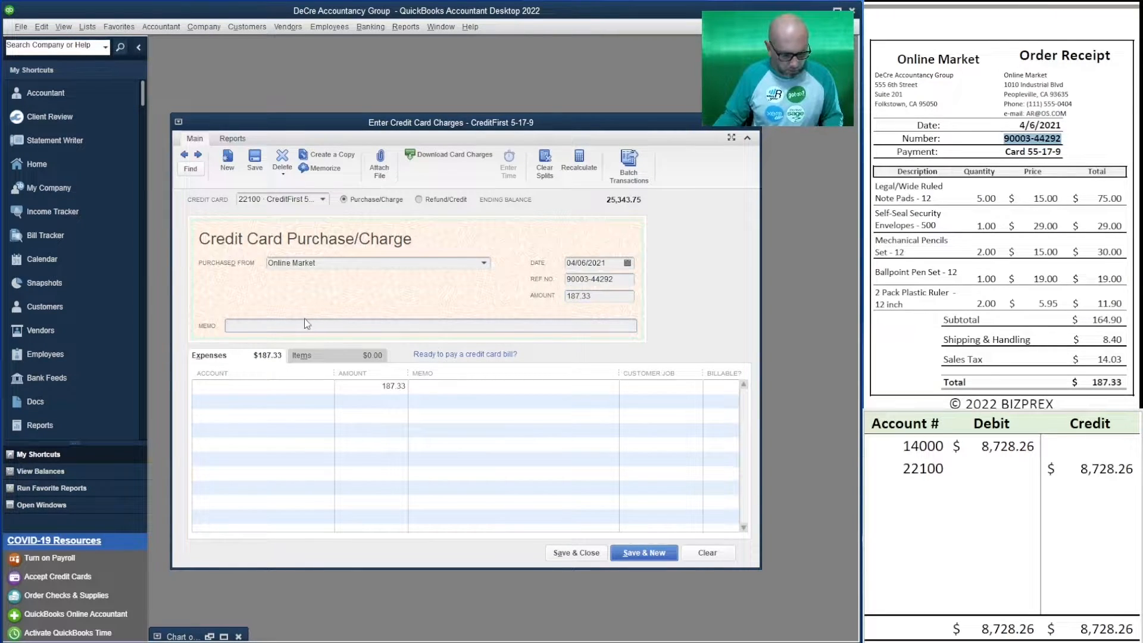
key(ctrl+v)
key(Tab)
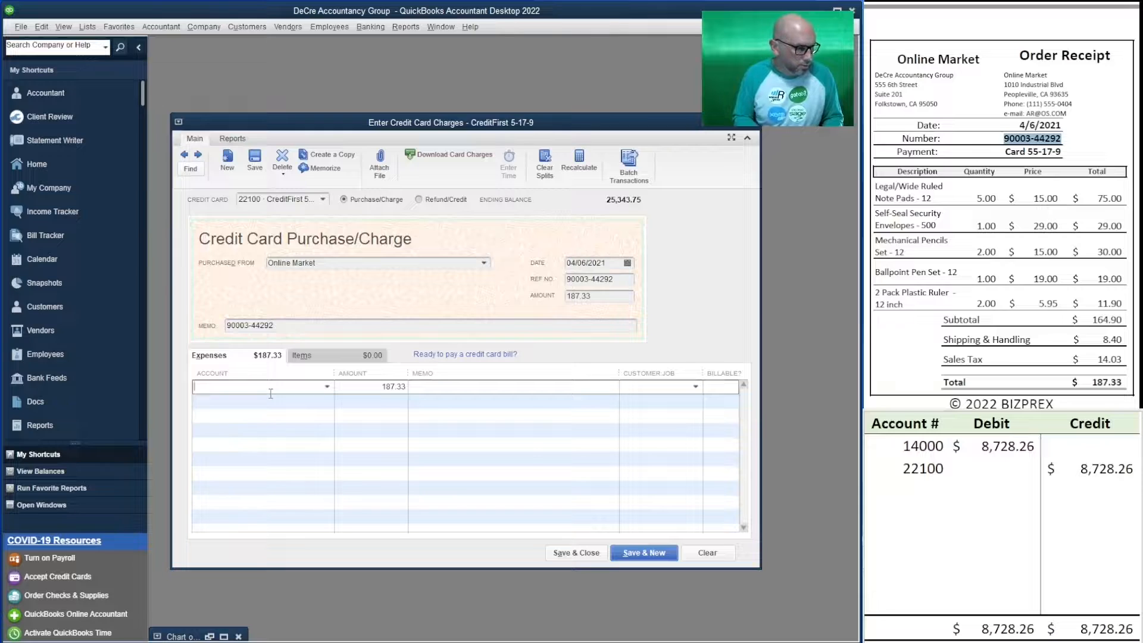
Assign the Online Market charge to account 61500 Office Supplies and enter account 61500 in the spreadsheet's first row.
text(off)
key(Tab)
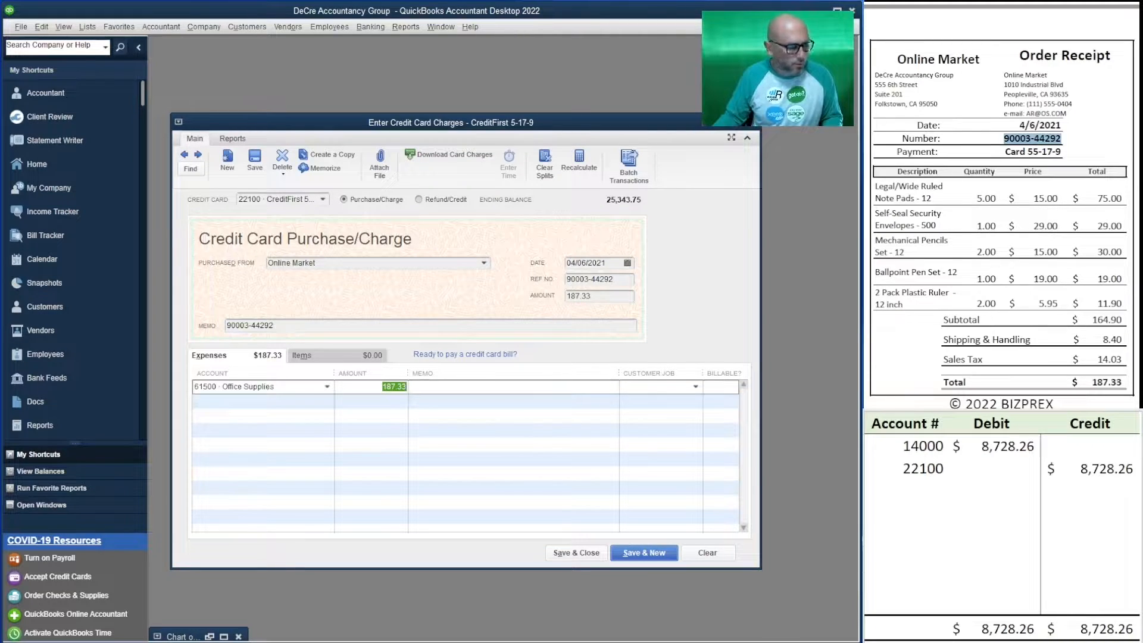
click(920, 448)
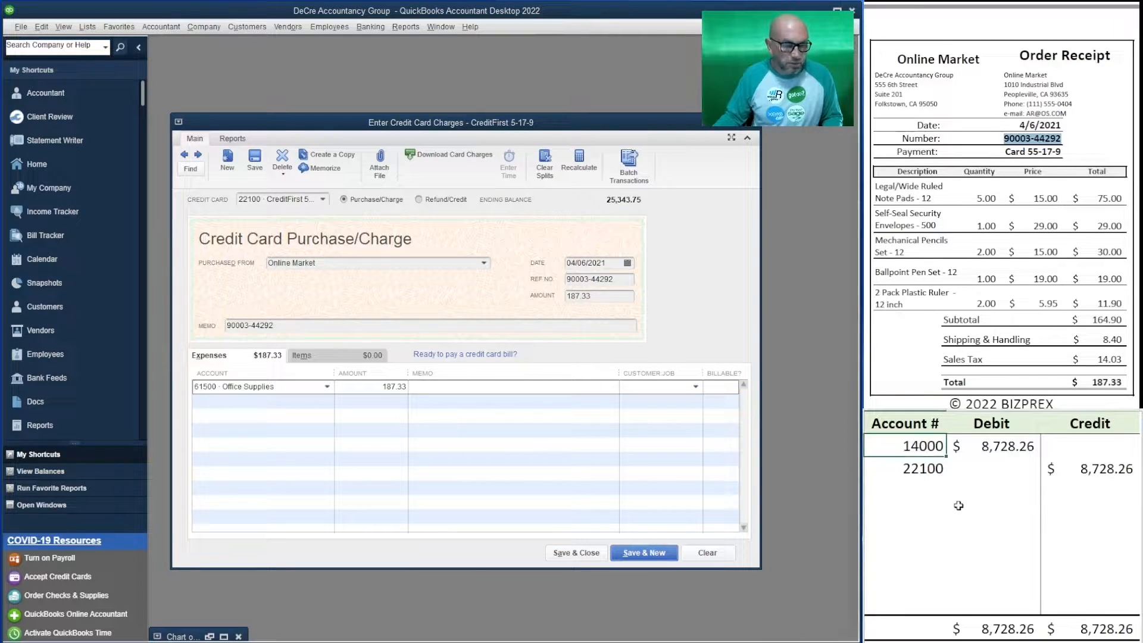
text(61500)
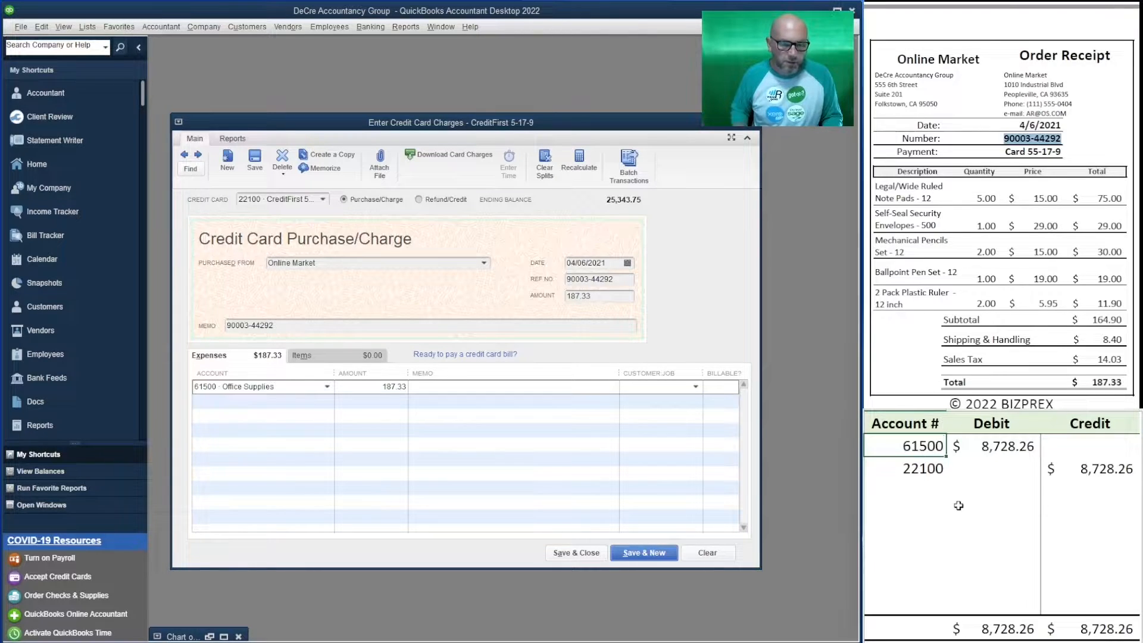
key(Return)
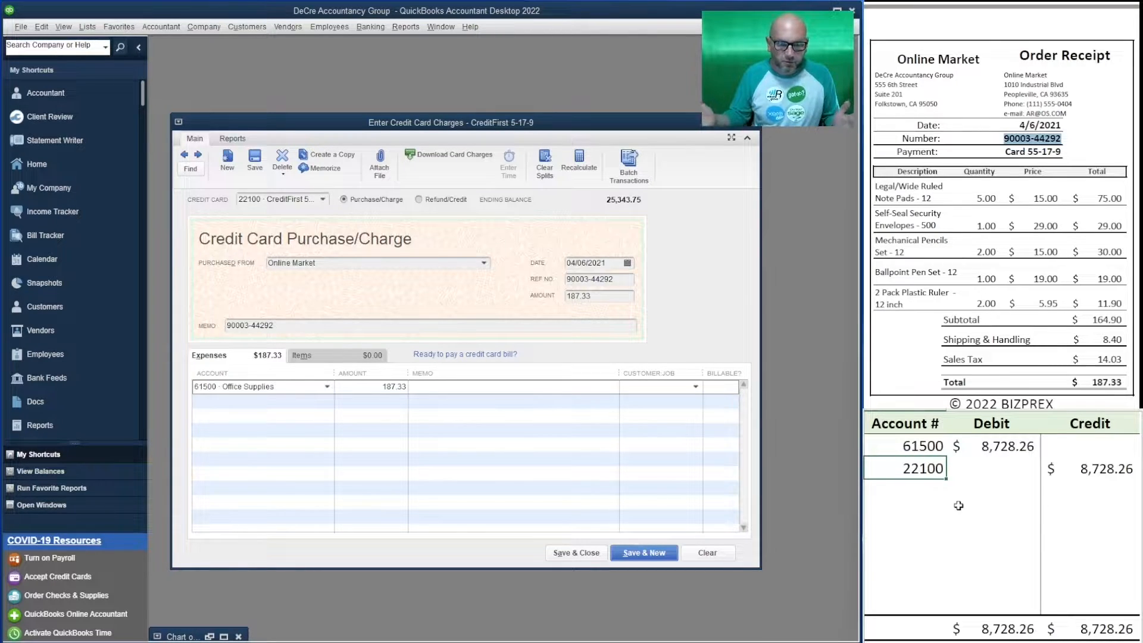
Set the debit in the spreadsheet's 61500 row to 187.33.
click(997, 439)
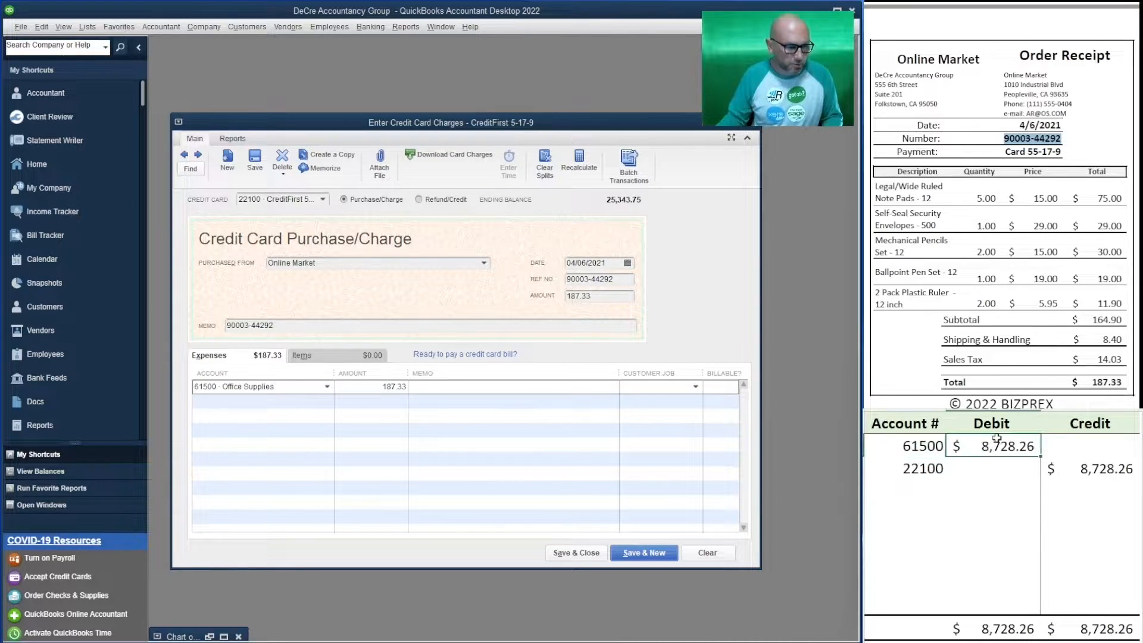
text(187.)
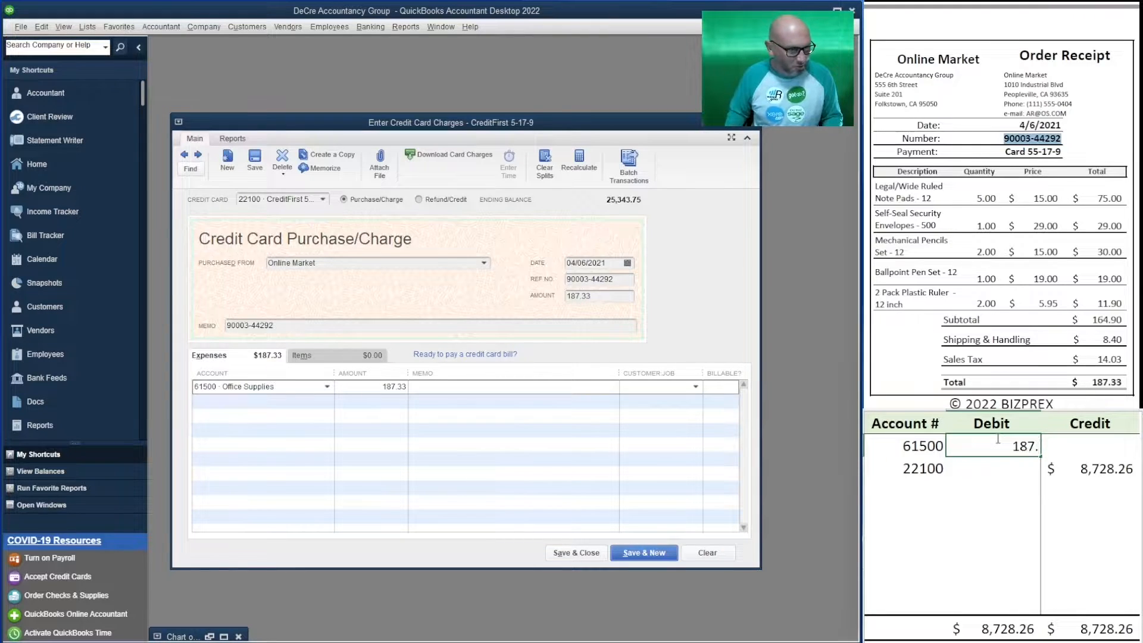
text(33)
key(Return)
key(Return)
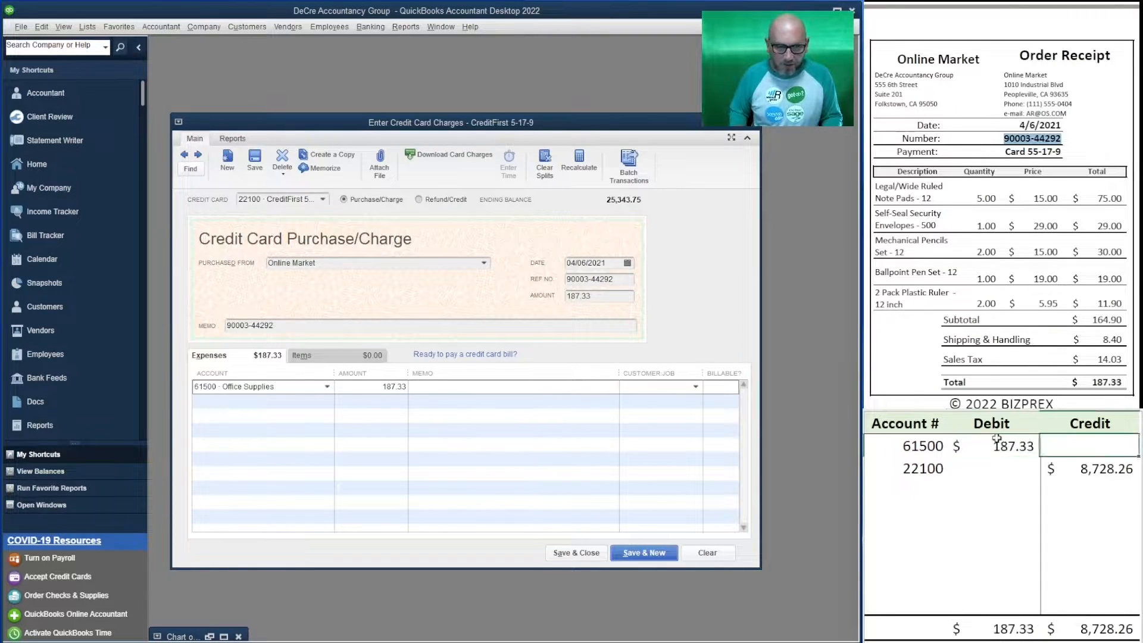
Set the credit in the spreadsheet's 22100 row to 187.33.
key(Up)
key(Right)
text(187)
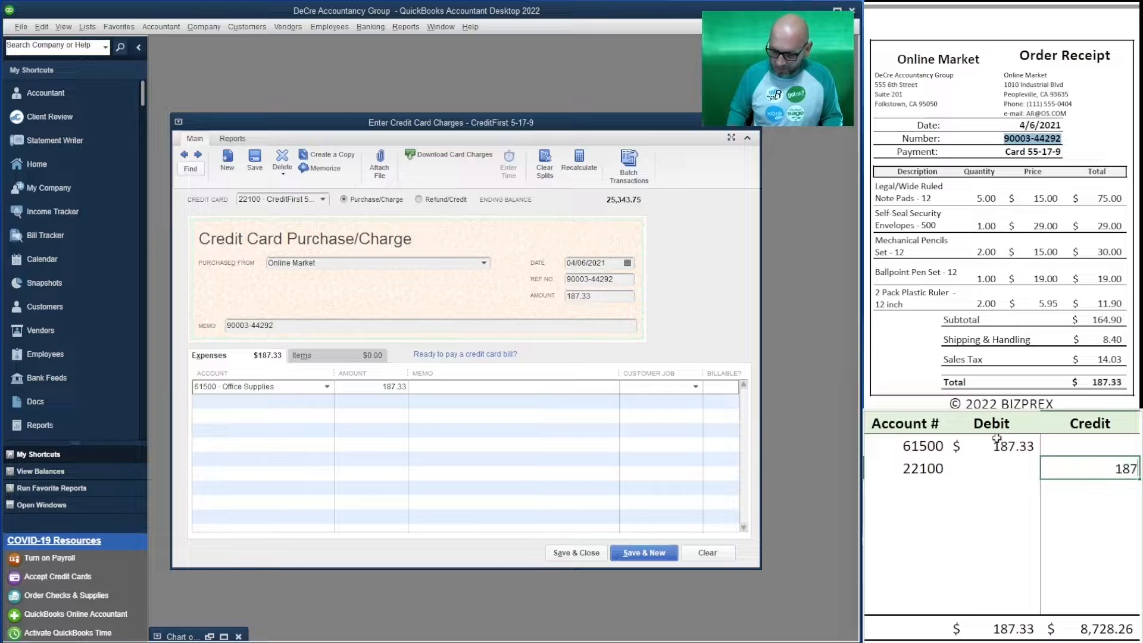
text(.33)
key(Return)
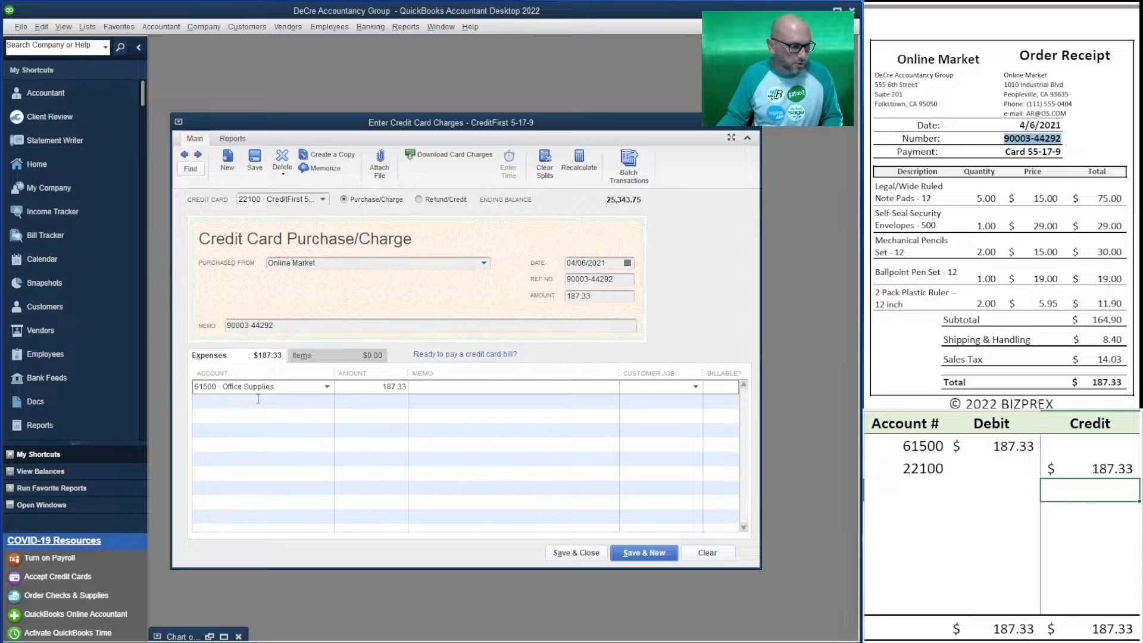
Save the Online Market charge and start a new one for the Food 4U Mart receipt.
click(645, 553)
scroll(1000, 203, down, 10)
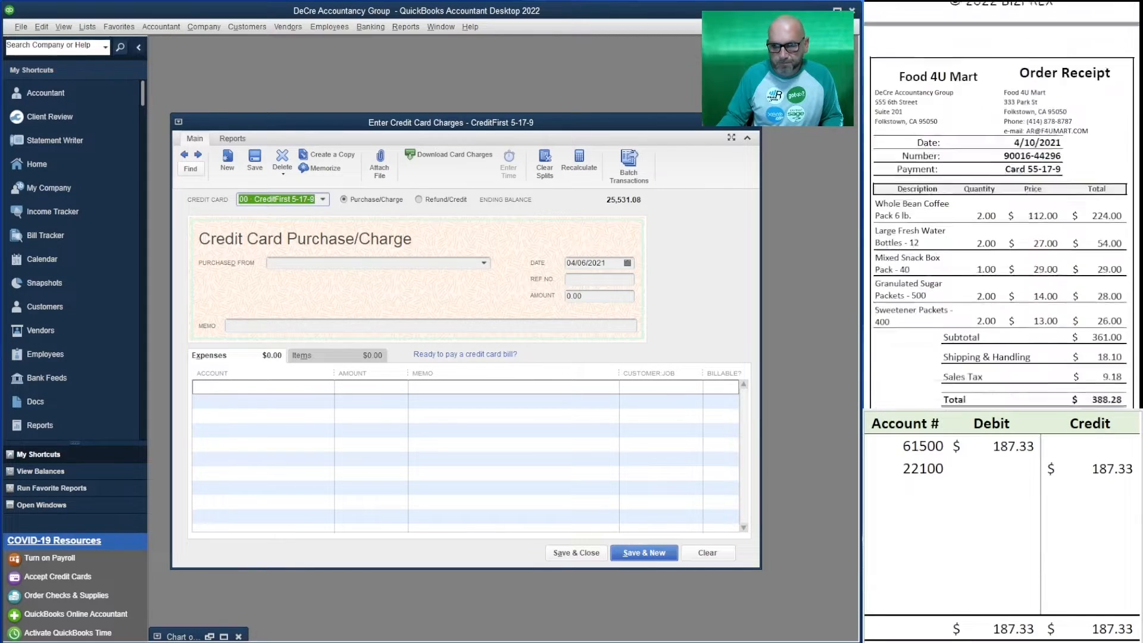
scroll(1000, 205, up, 2)
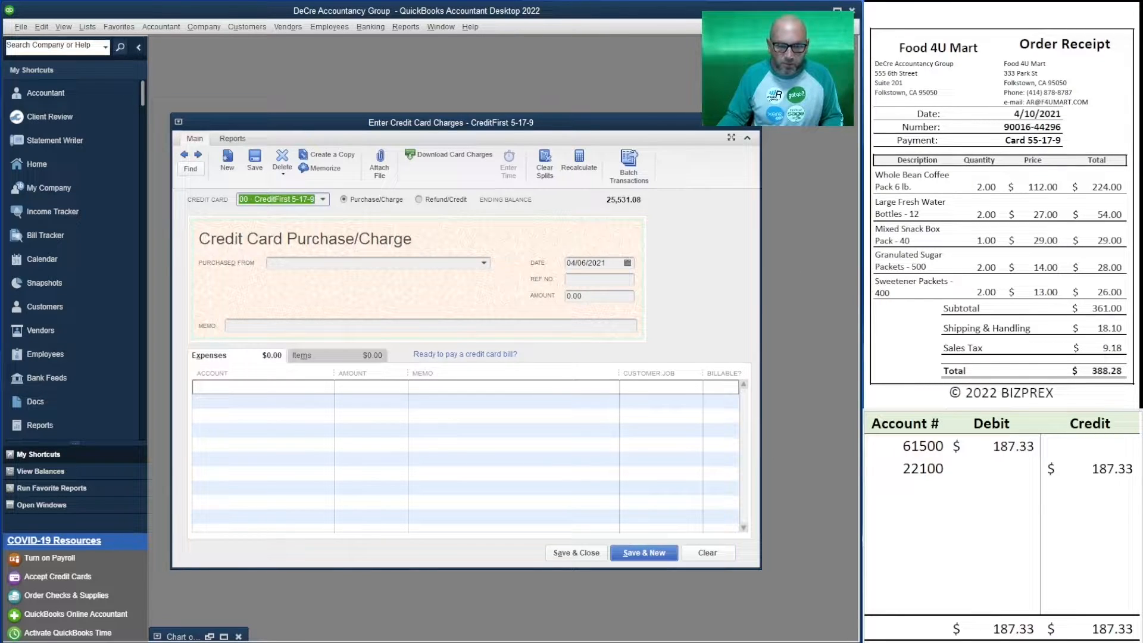
Set the spreadsheet's debit to account 61500 and credit to account 22100 to 388.28 each.
click(1001, 446)
text(388.28)
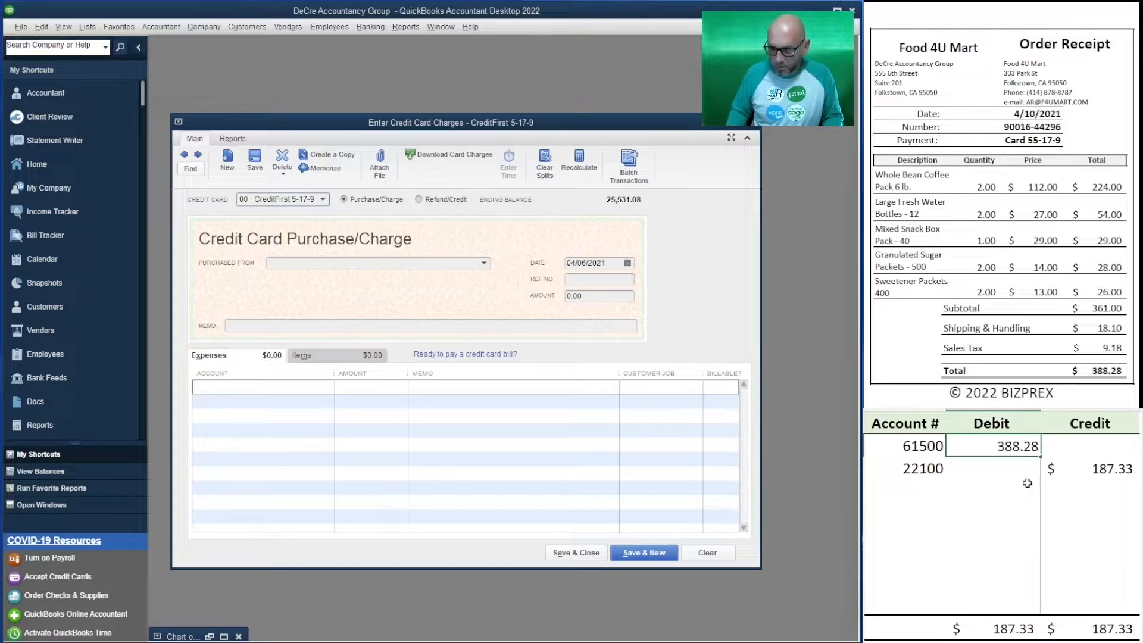
key(Return)
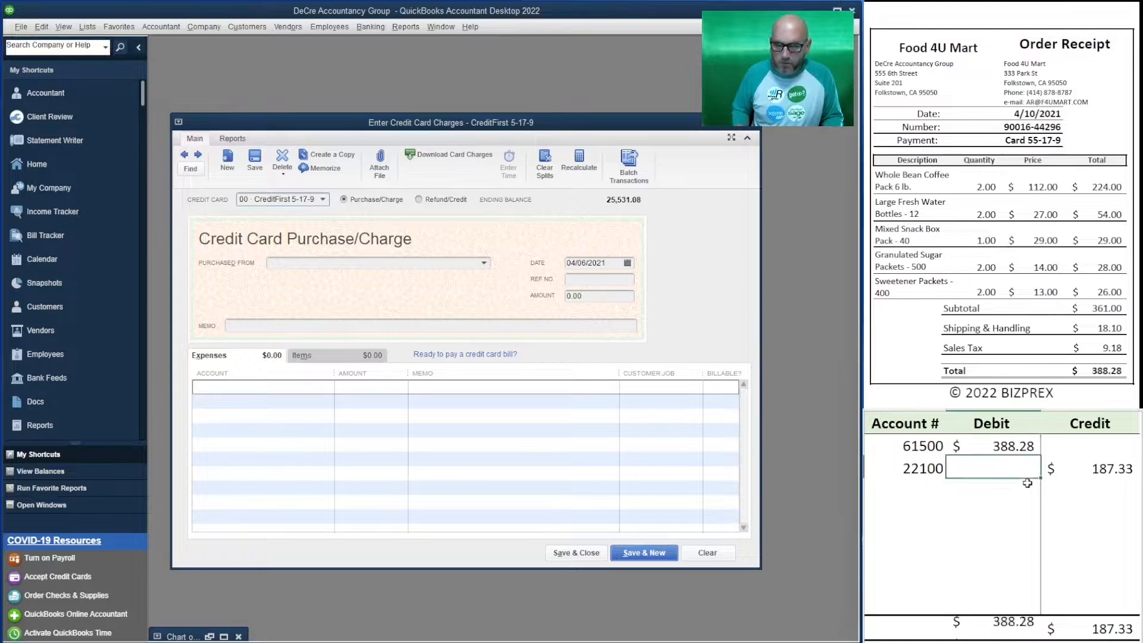
key(Tab)
text(388.28)
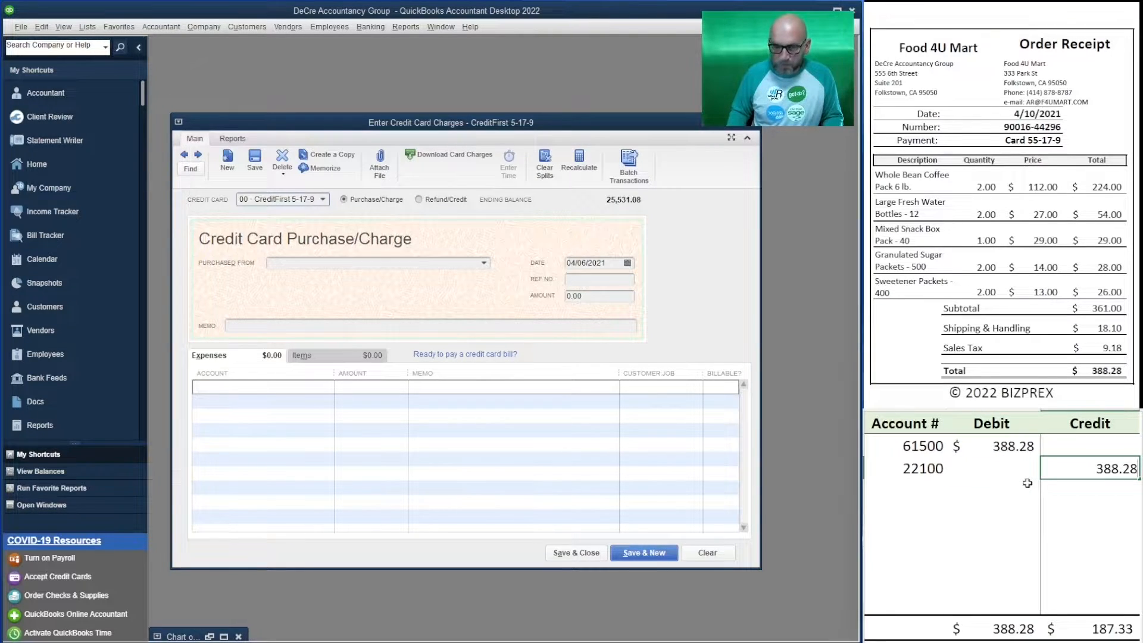
key(Return)
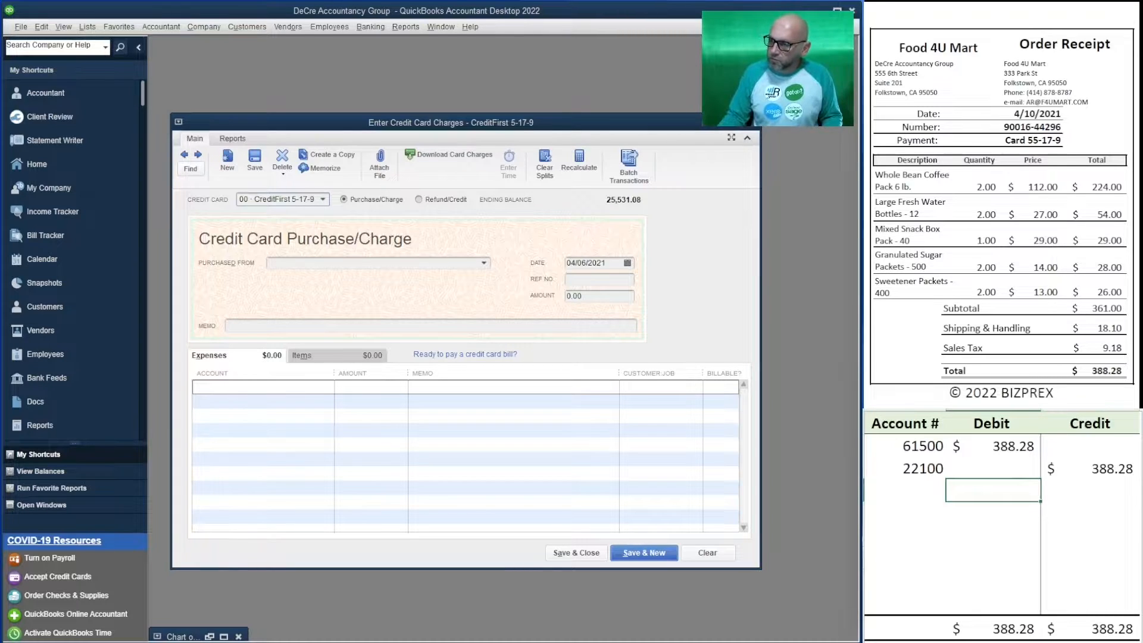
Set the new charge's vendor to Food 4U Mart and its date to 04/10/2021.
click(335, 262)
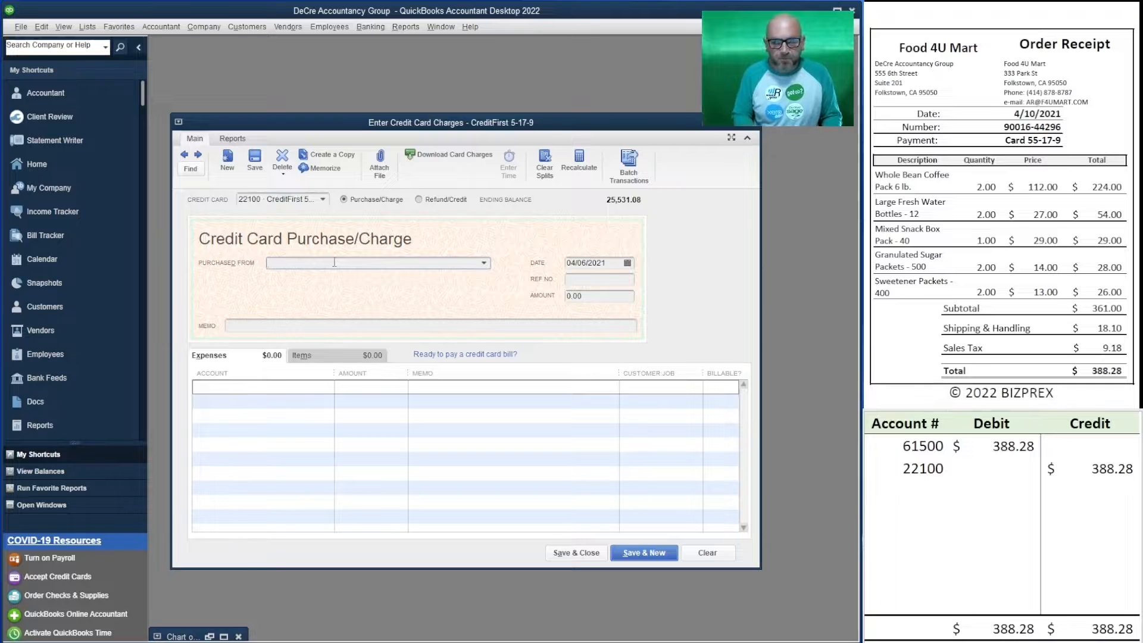
text(Food 4U Mart)
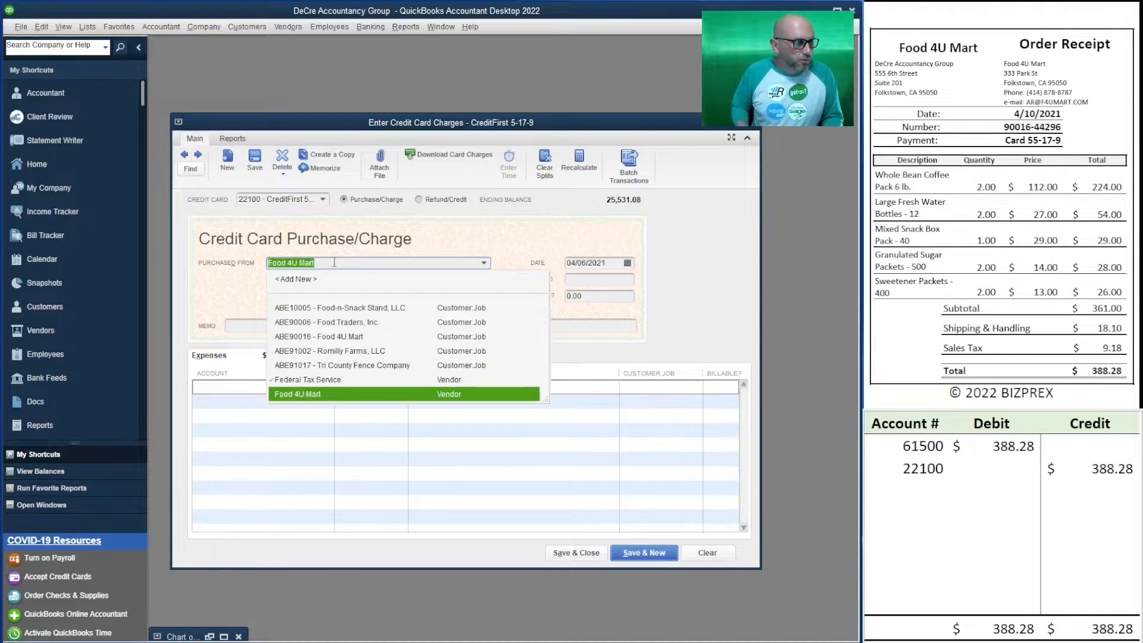
key(Tab)
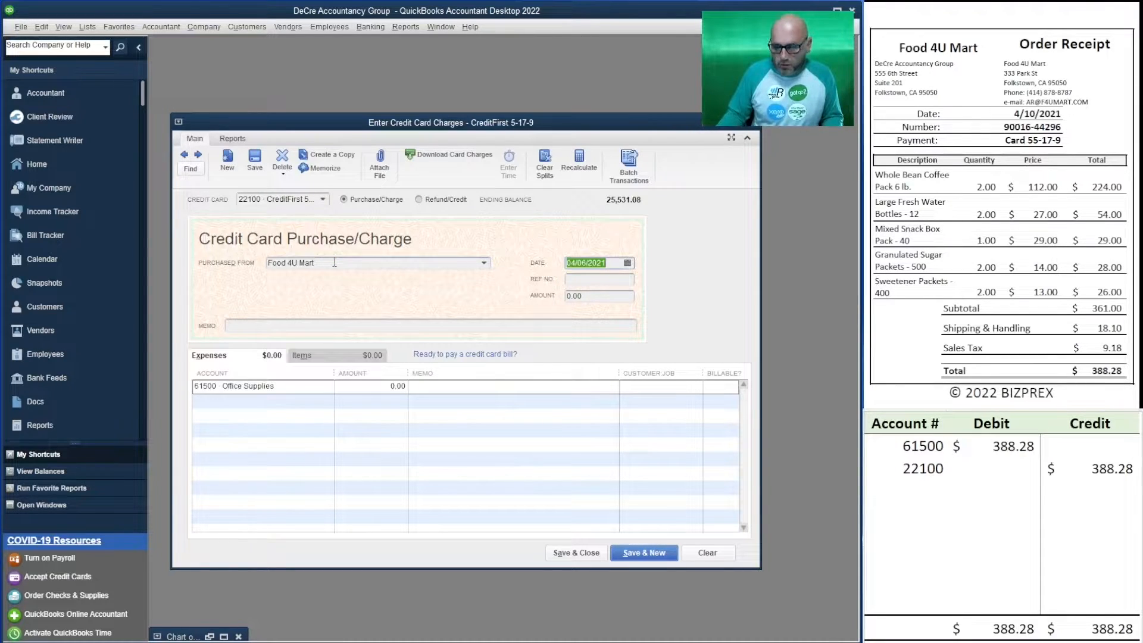
text(4/10/2021)
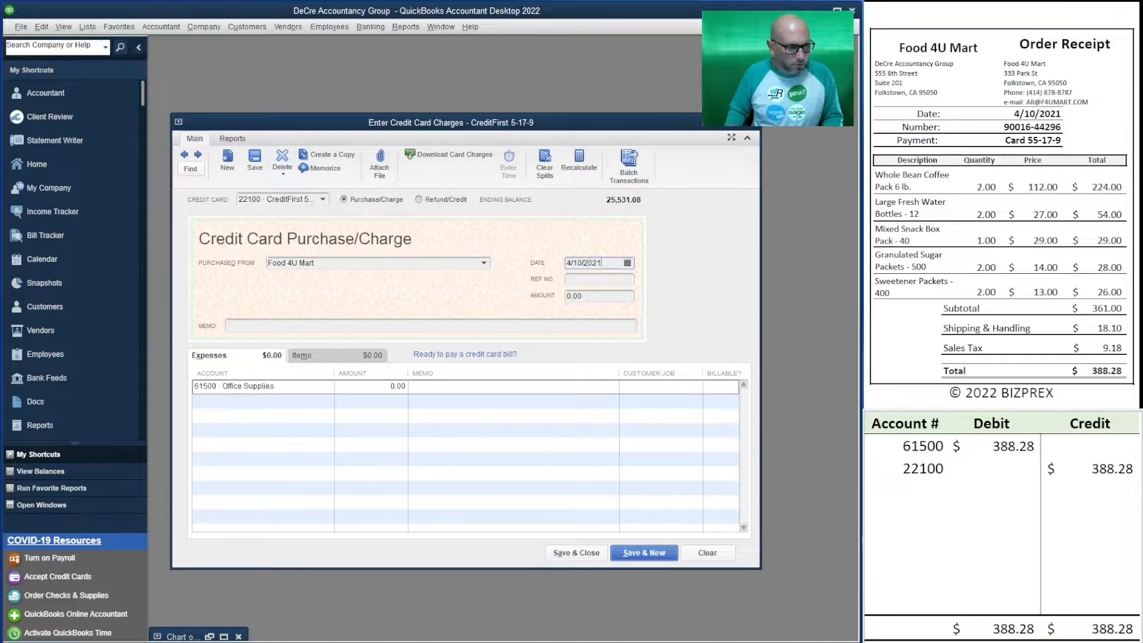
key(Tab)
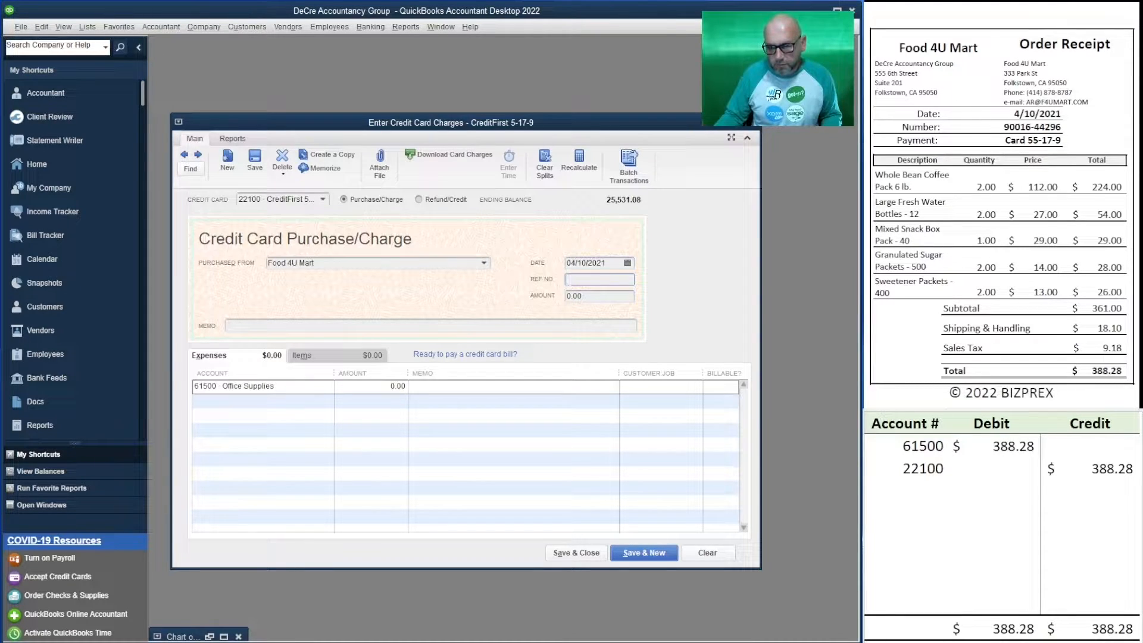
Copy the Food 4U Mart receipt's order number into the reference number and memo, and set the amount to 388.28.
drag(1004, 127, 1062, 127)
key(ctrl+c)
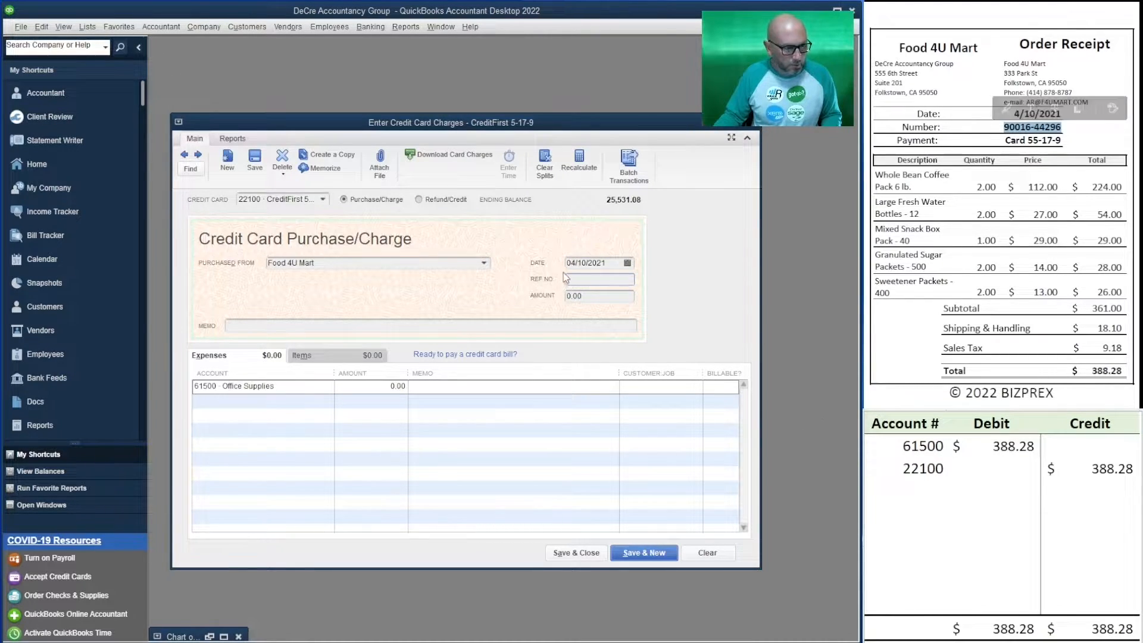
click(575, 278)
key(ctrl+v)
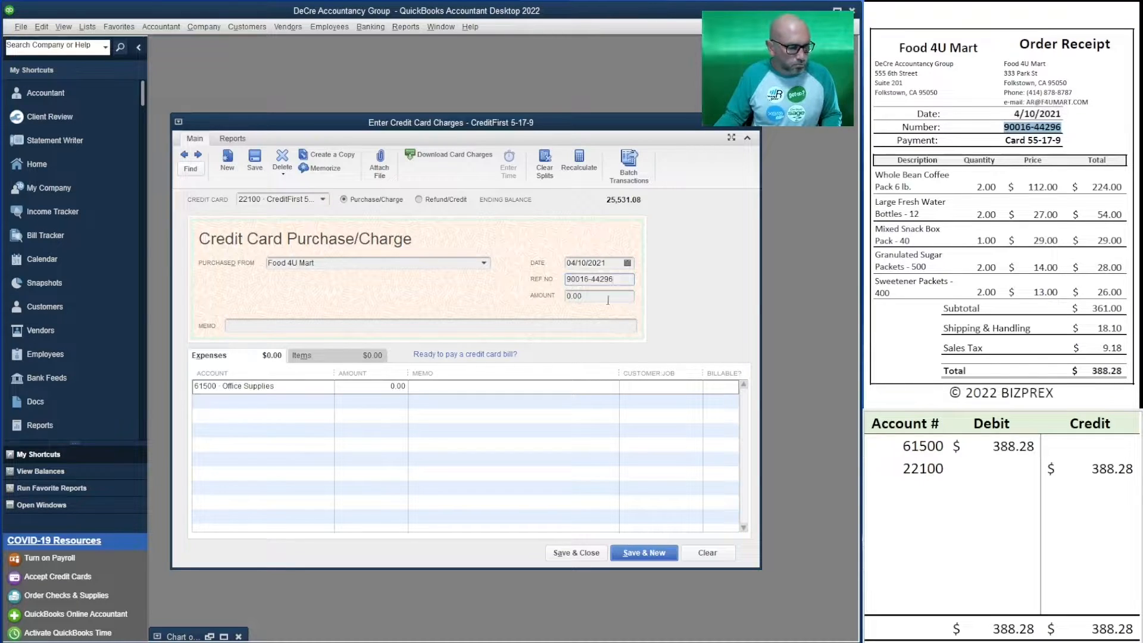
key(Tab)
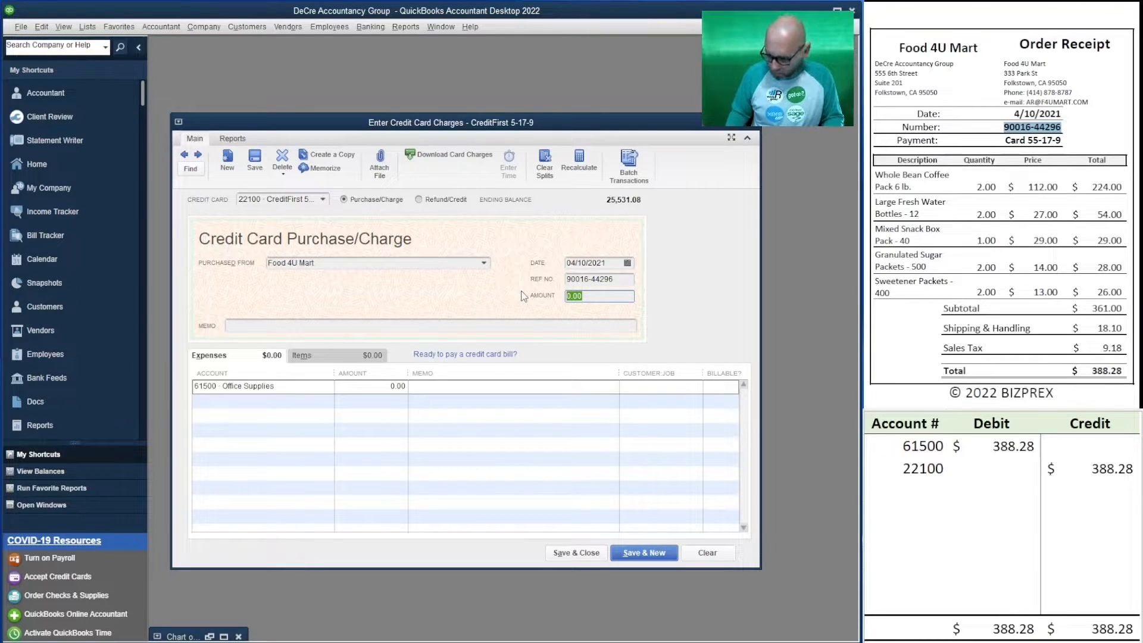
text(388.28)
key(Tab)
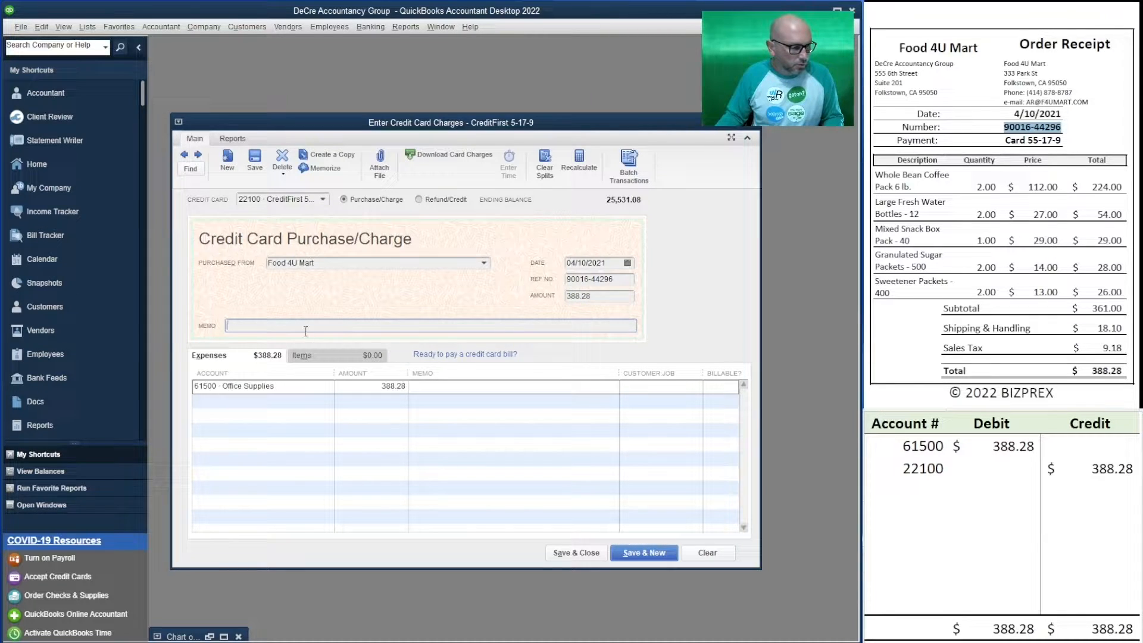
key(ctrl+v)
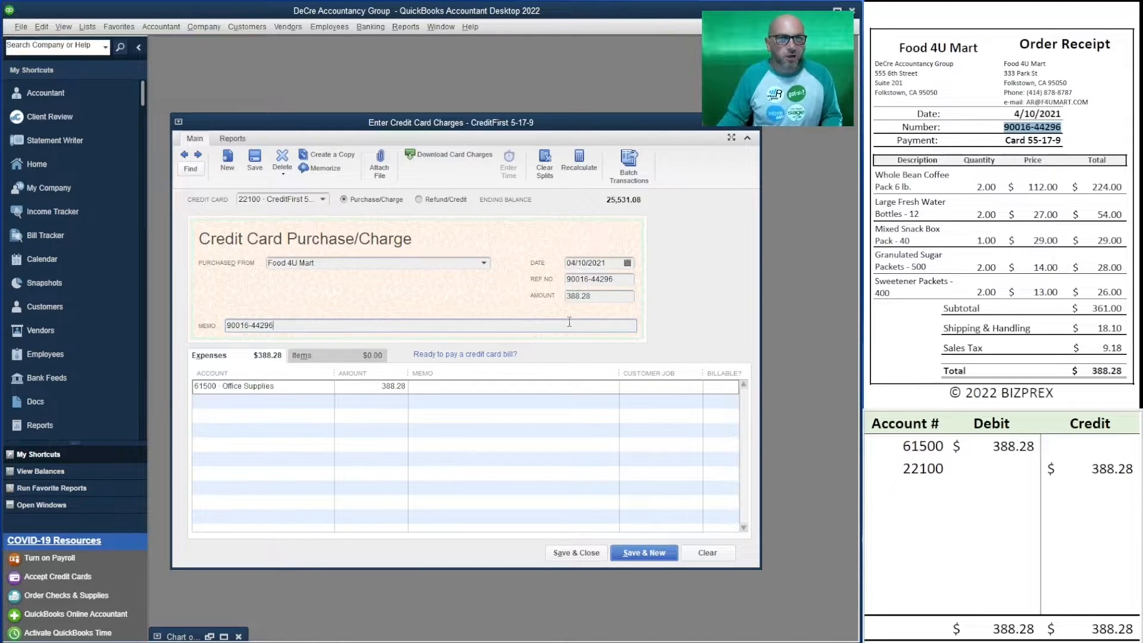
Save the Food 4U Mart charge and start a new one from Online Market dated 04/12/2021.
click(645, 552)
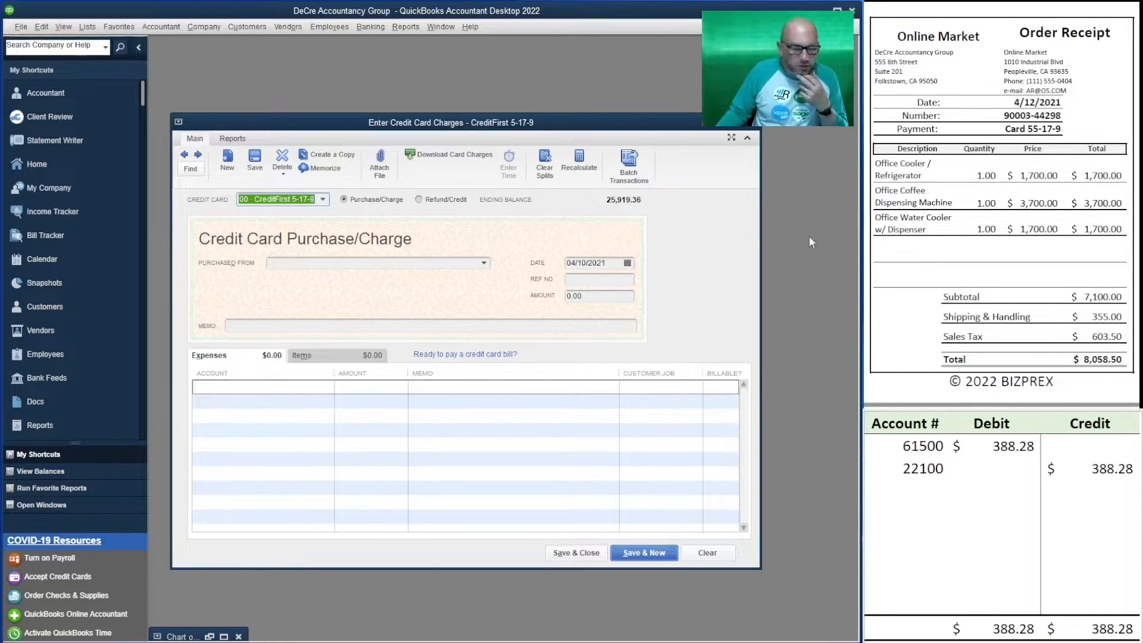
click(329, 264)
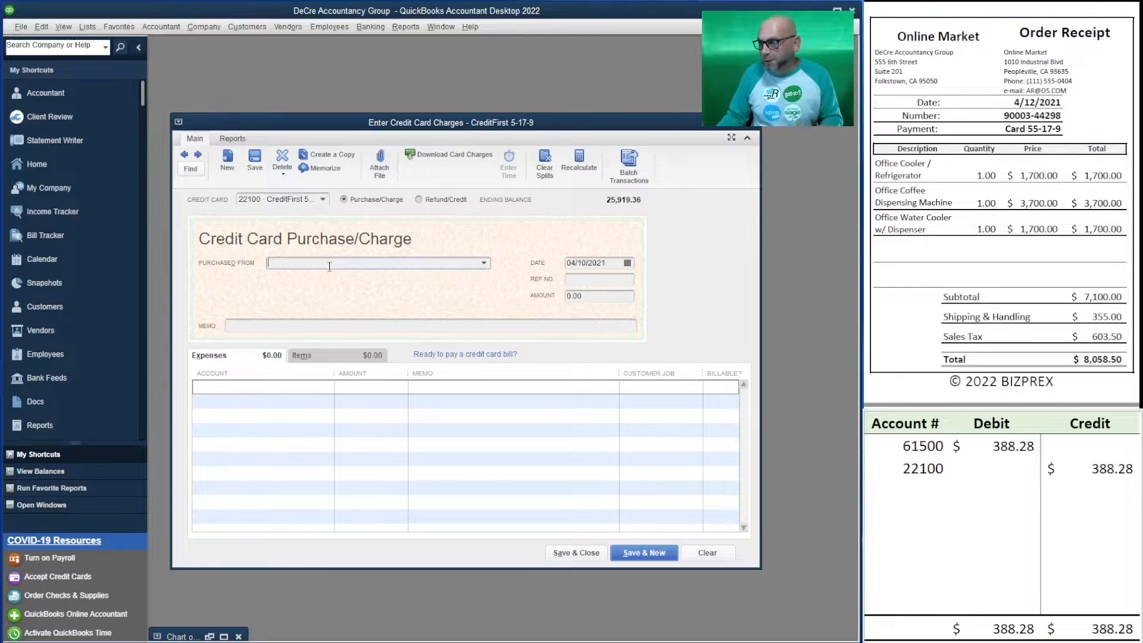
text(Online Market)
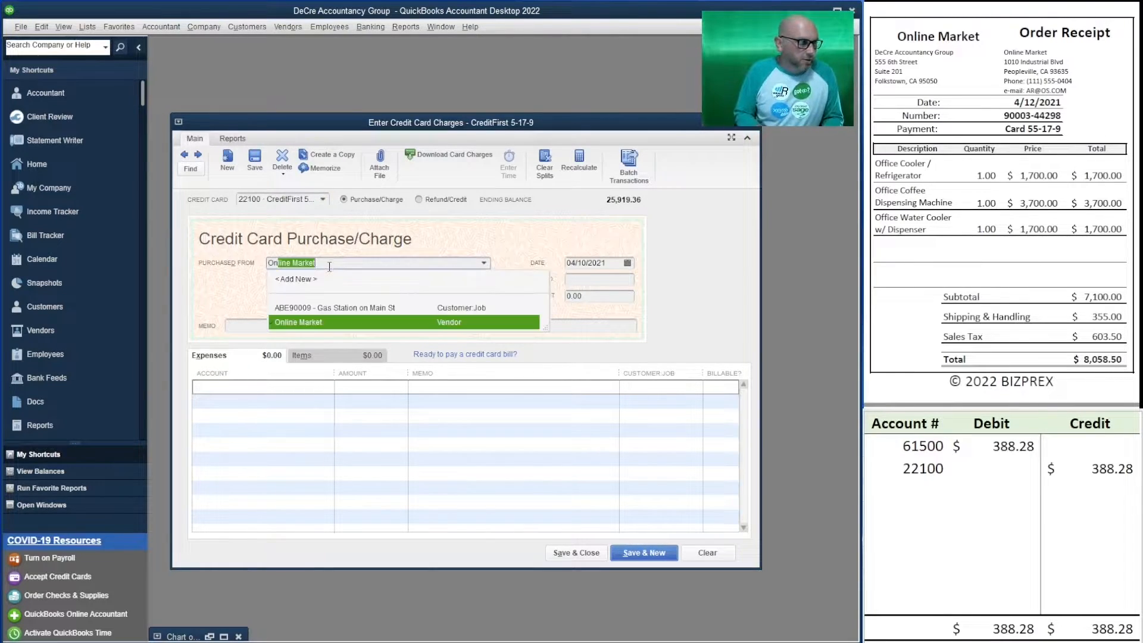
key(Tab)
text(4/12/2021)
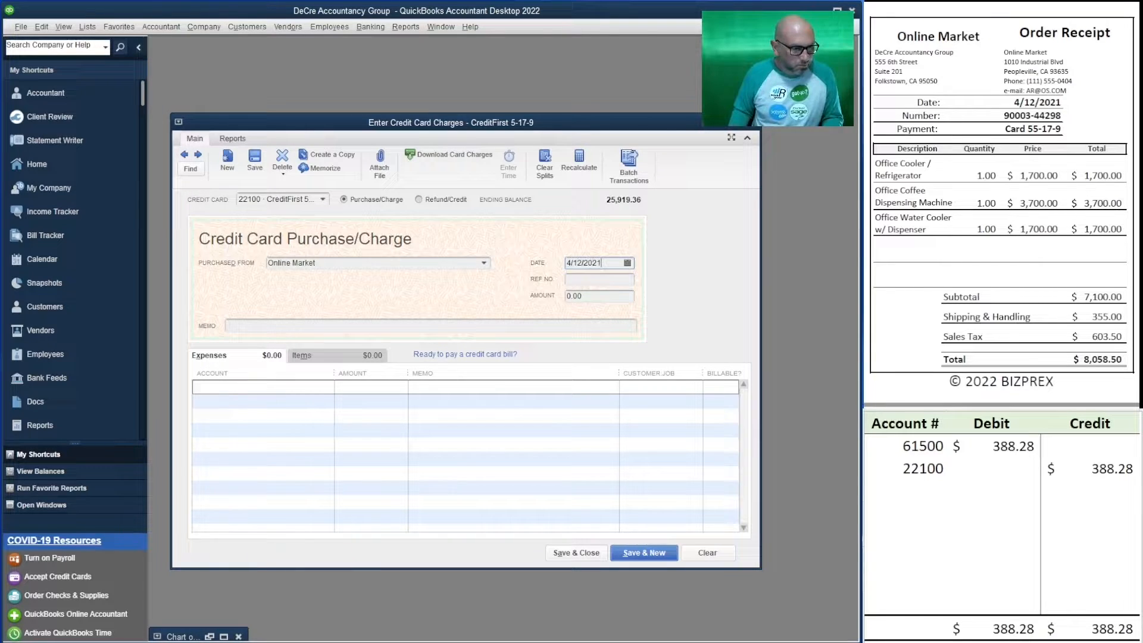
key(Tab)
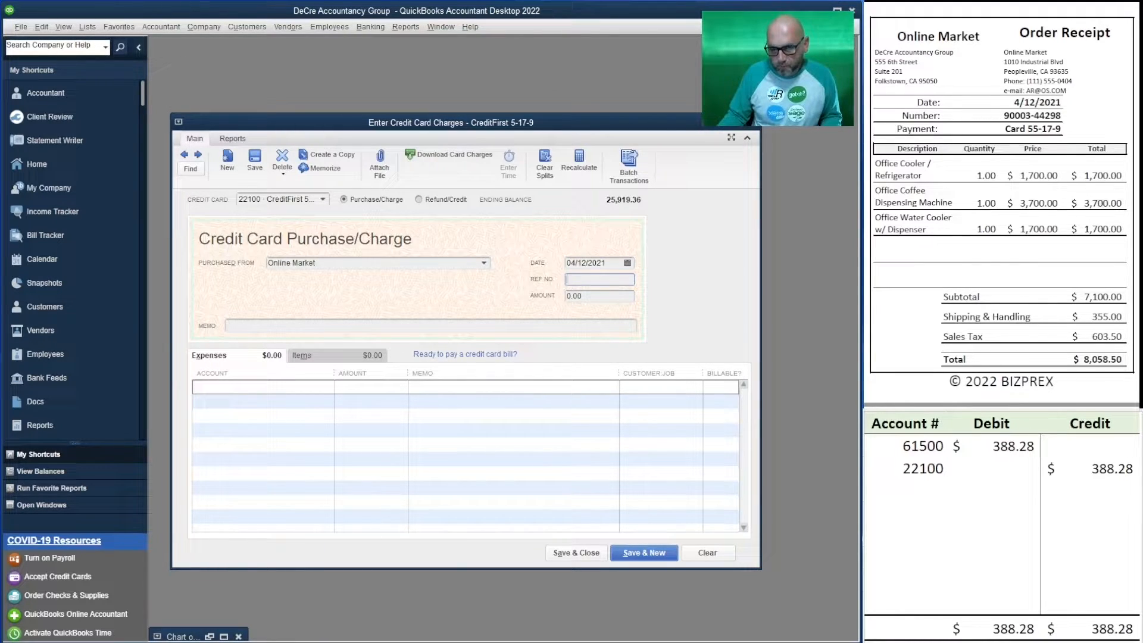
Copy the 4/12/2021 Online Market receipt's order number into the reference number and memo, and set the amount to 8,058.50.
double_click(1033, 115)
key(ctrl+c)
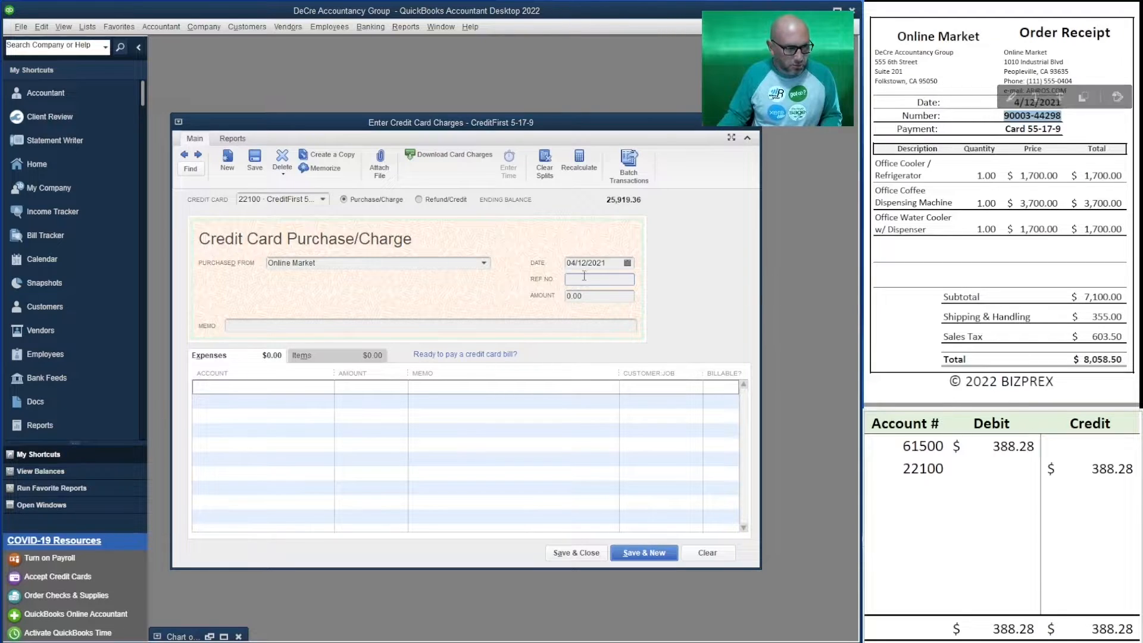
click(584, 276)
key(ctrl+v)
key(Tab)
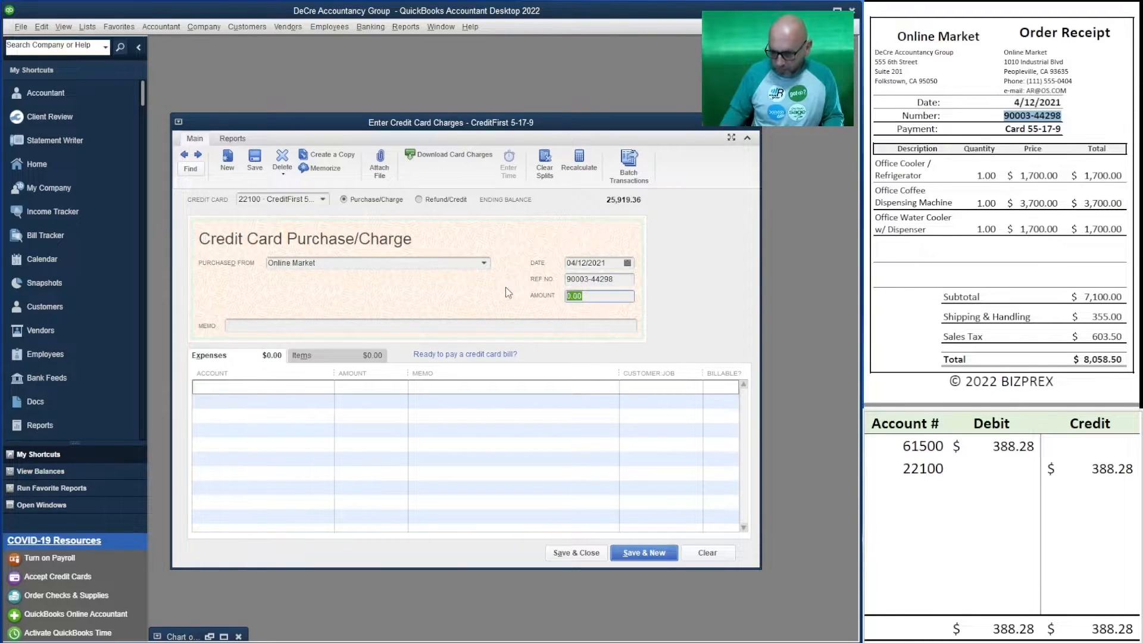
text(8,0)
text(58)
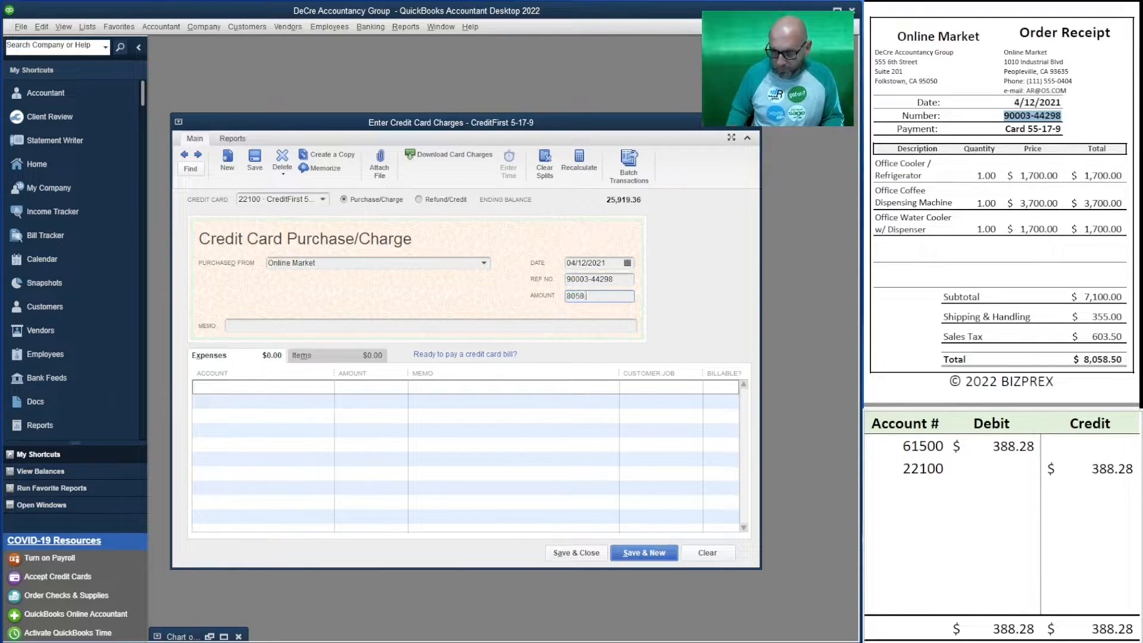
text(.50)
key(Tab)
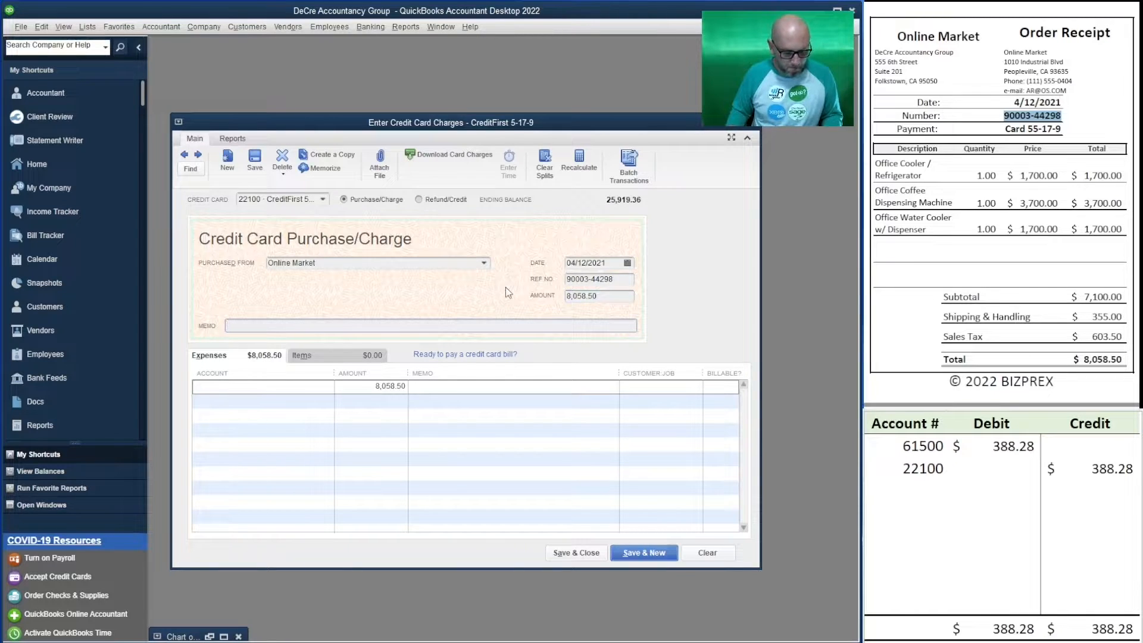
key(ctrl+v)
key(Tab)
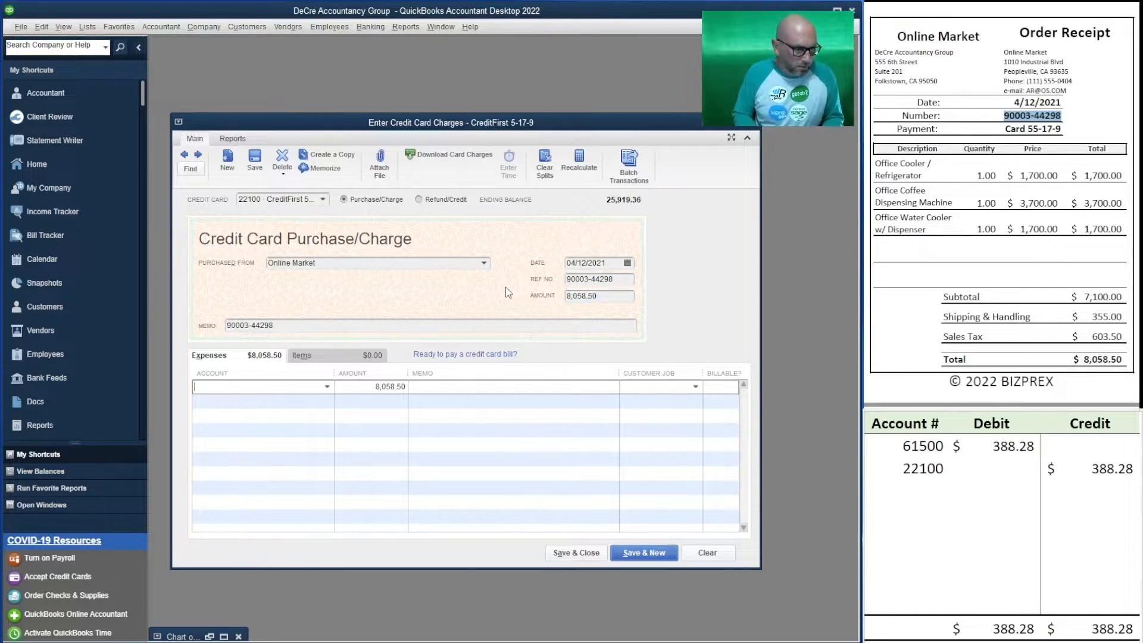
Add an expense line for account 15000 Furniture and Equipment with amount 1,700.00 and memo Cooler/ Ref.
text(15000 · Furniture and Equipment)
key(Tab)
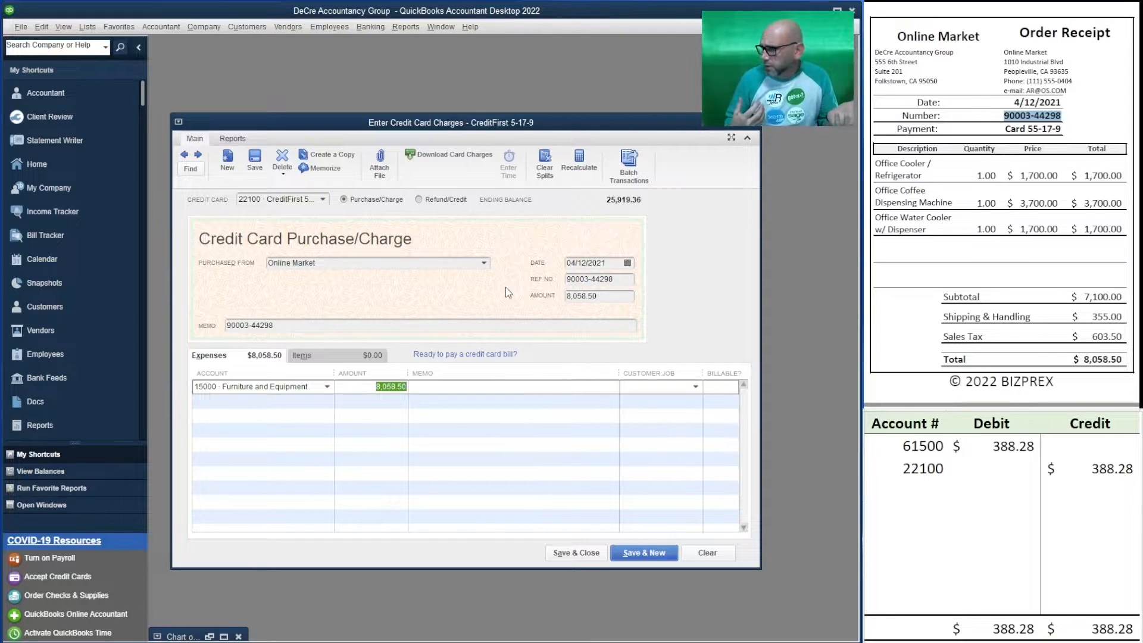
text(1700)
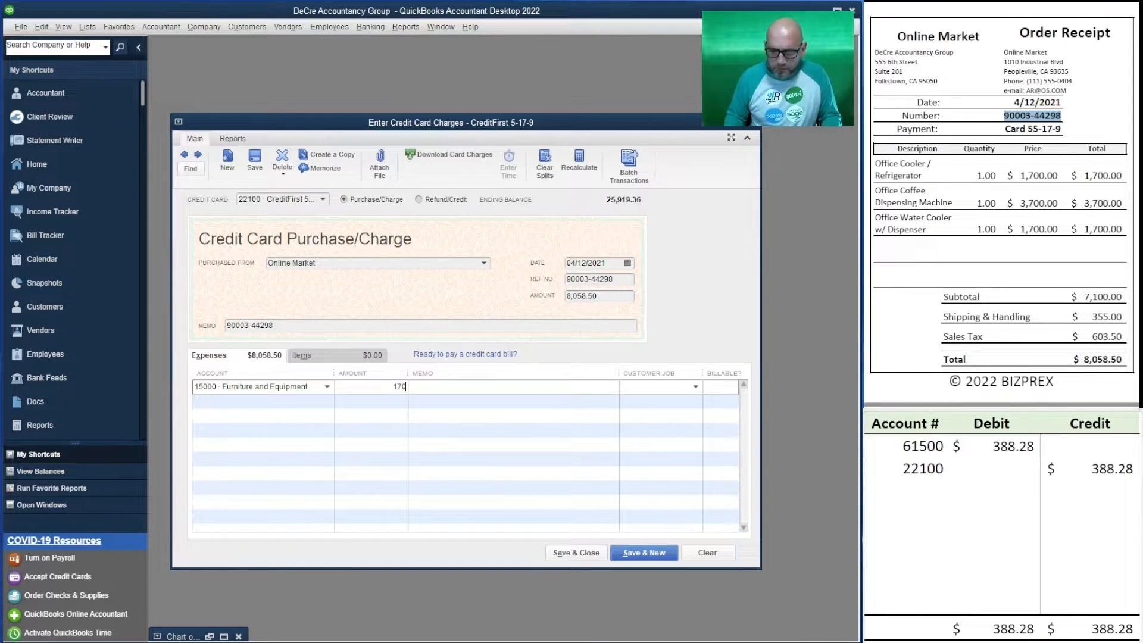
key(Tab)
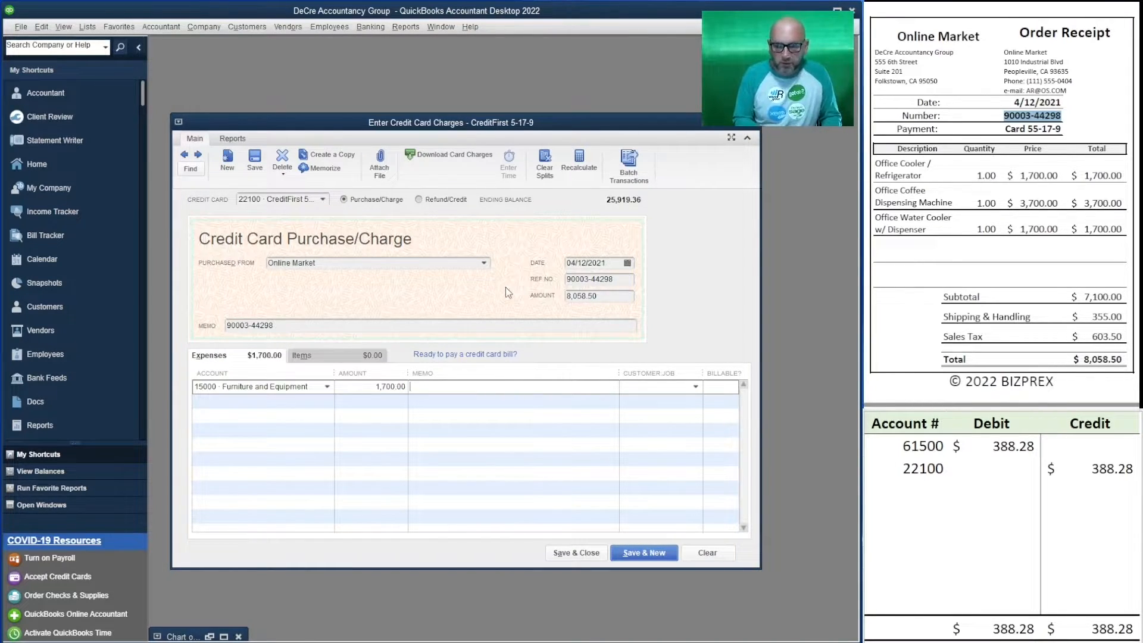
text(Cooler)
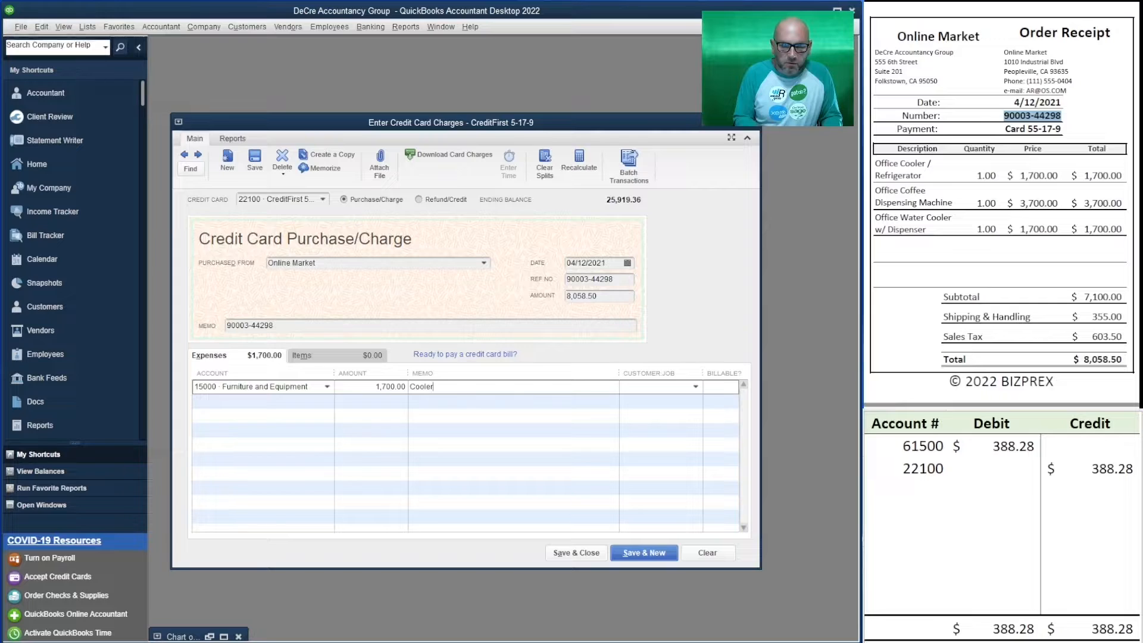
text(/ Ref)
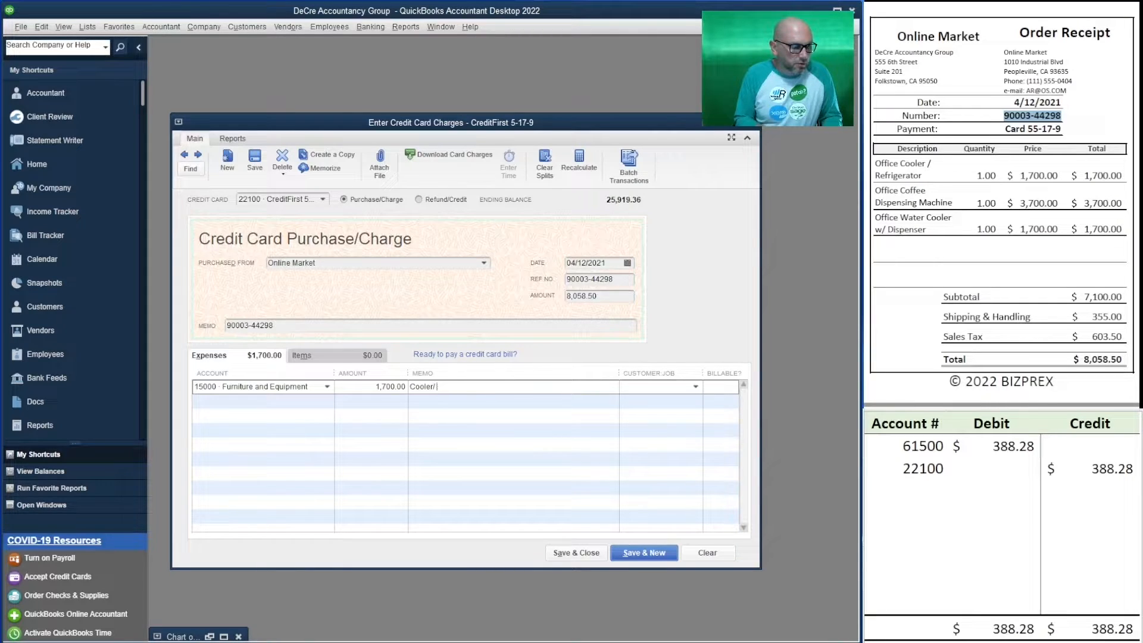
key(Tab)
Add a second expense line for account 15000 Furniture and Equipment with amount 37,000.00 and memo Coffe Machine.
key(Tab)
text(15000)
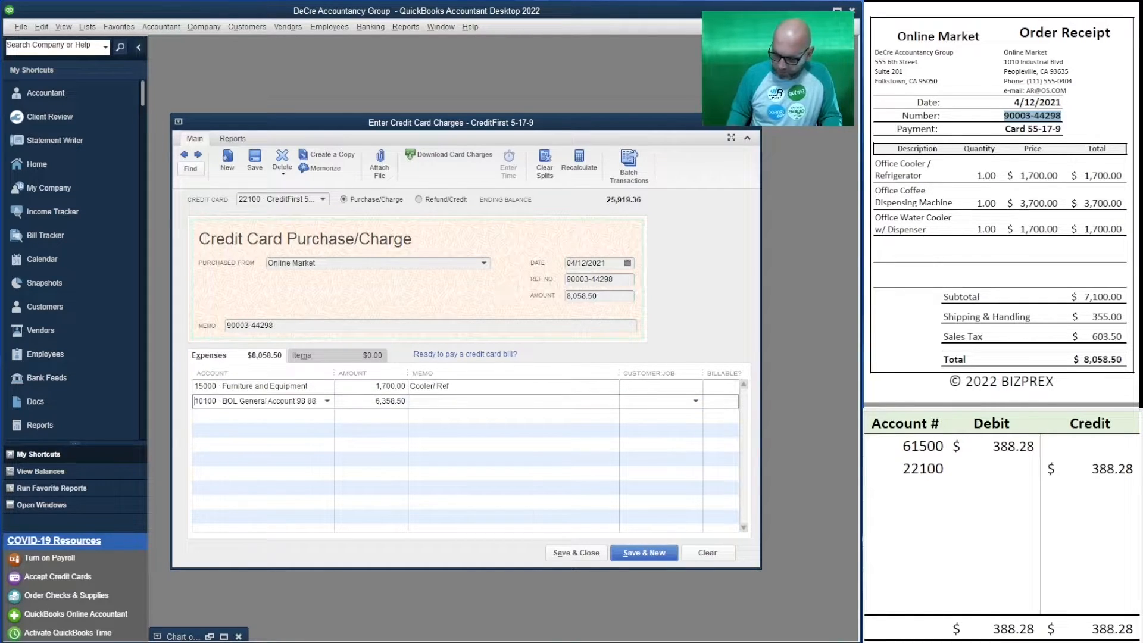
key(Tab)
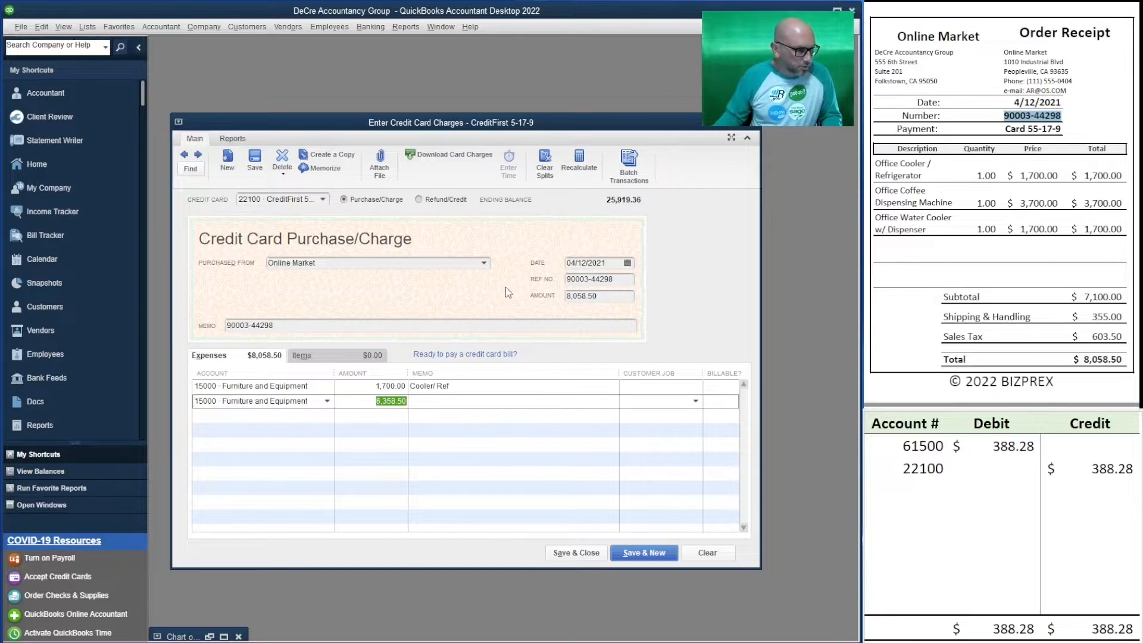
text(37000)
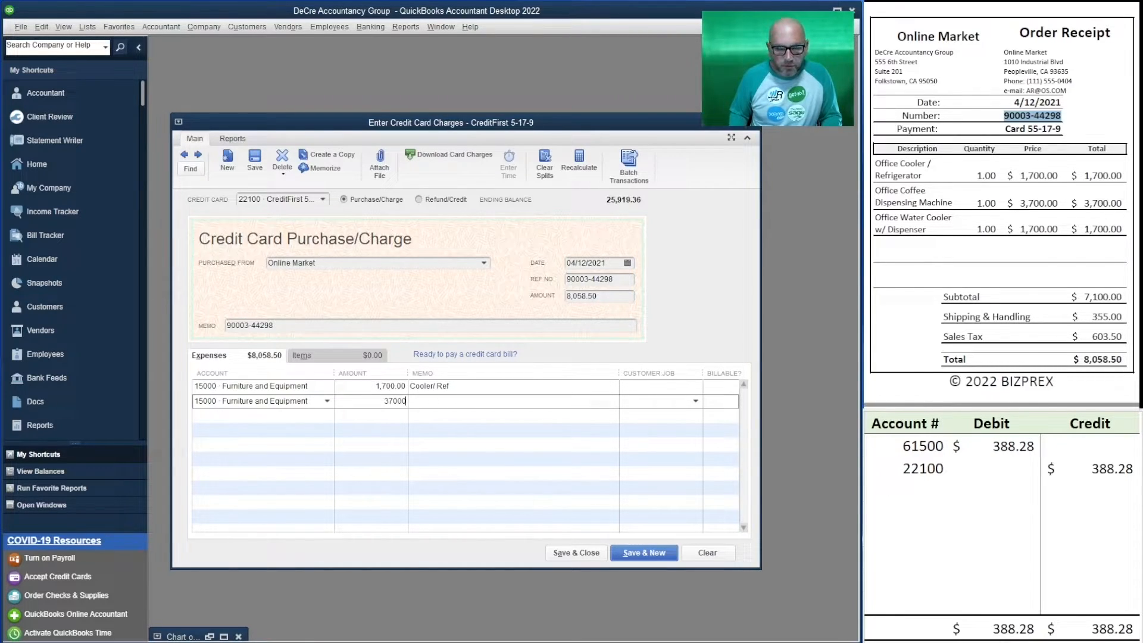
key(Tab)
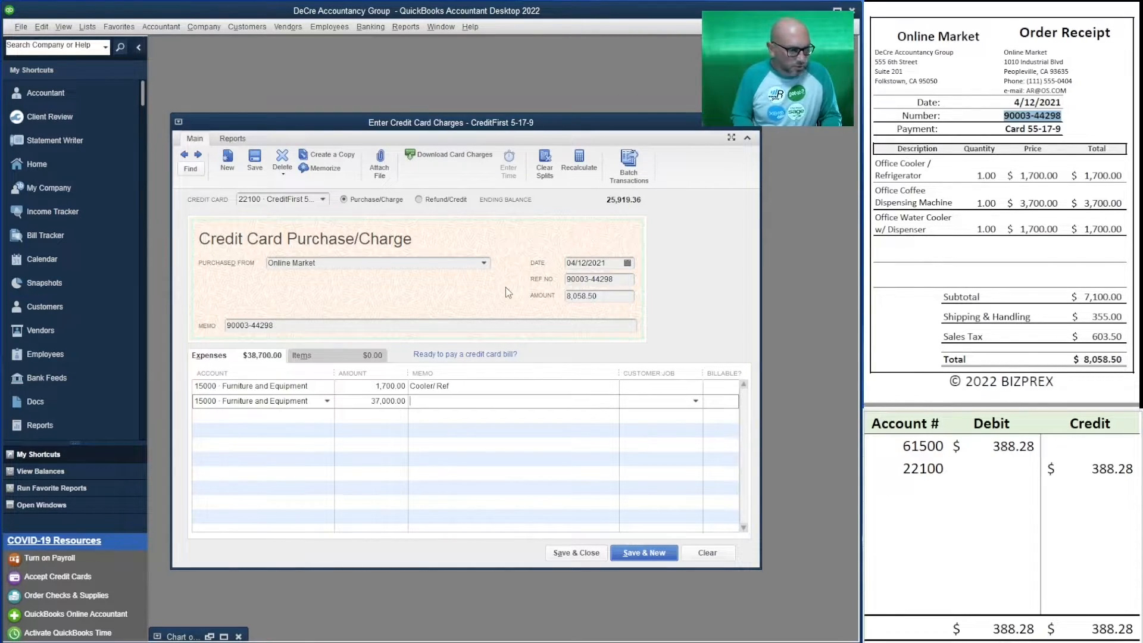
text(Coffe Machine)
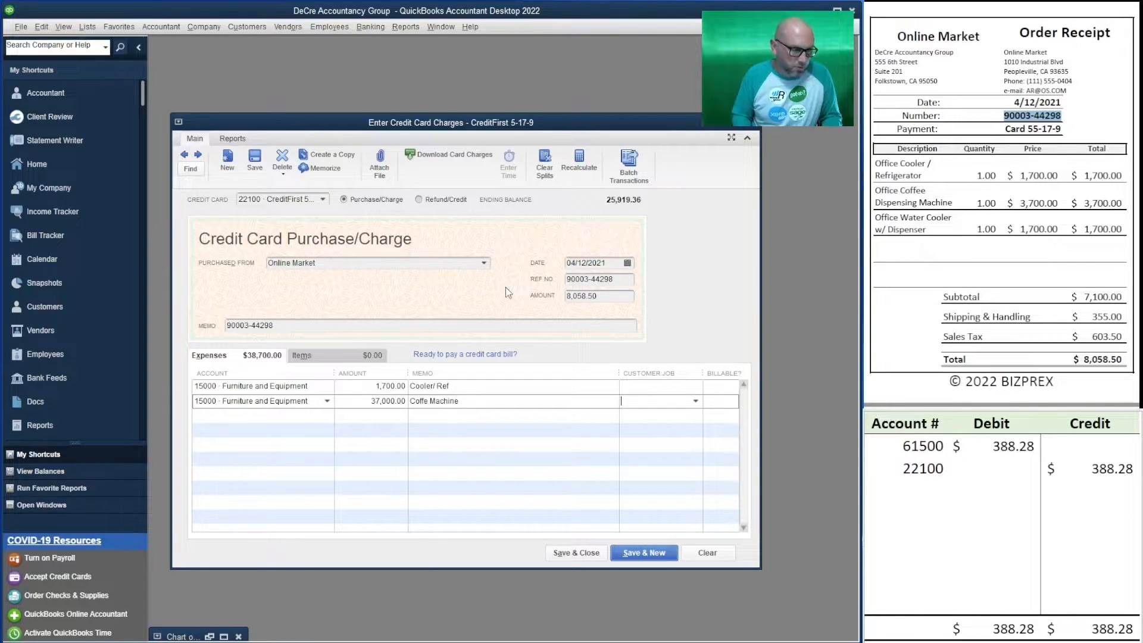
key(Tab)
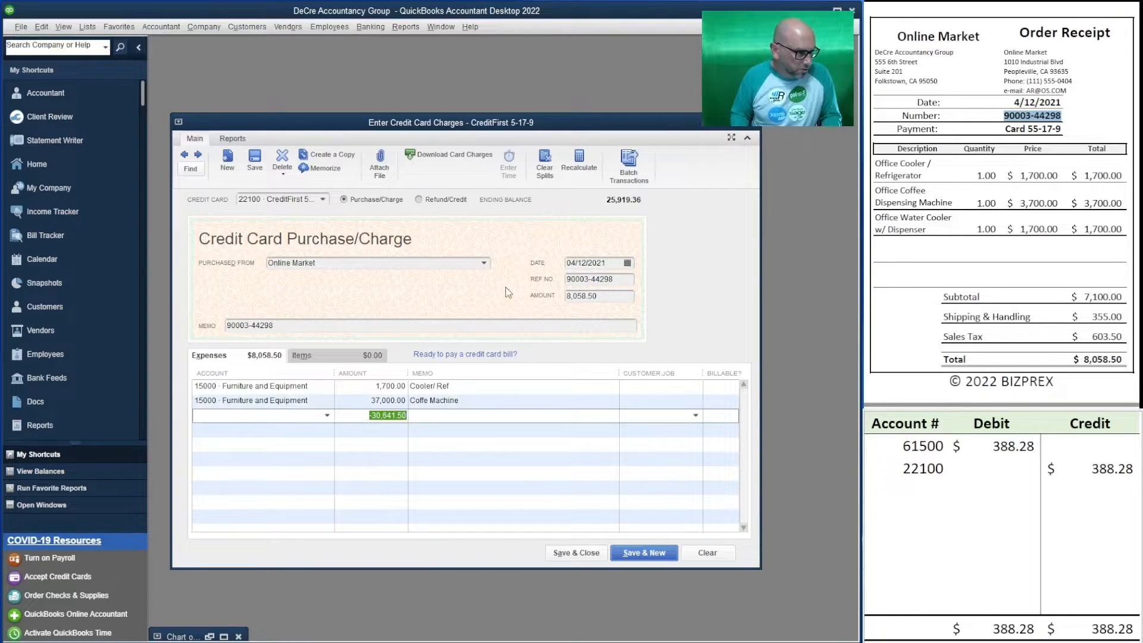
Start a third expense line on account 15000, and delete all the expense lines of the Online Market charge.
key(shift+Tab)
text(150)
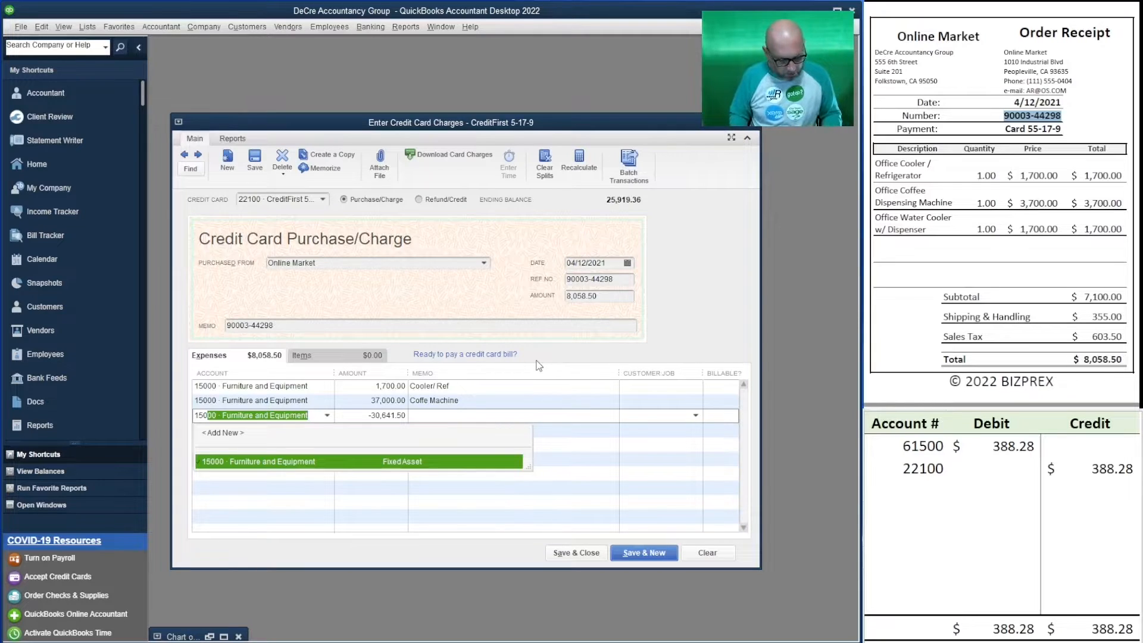
key(ctrl+Delete)
key(ctrl+Delete)
key(ctrl+Delete)
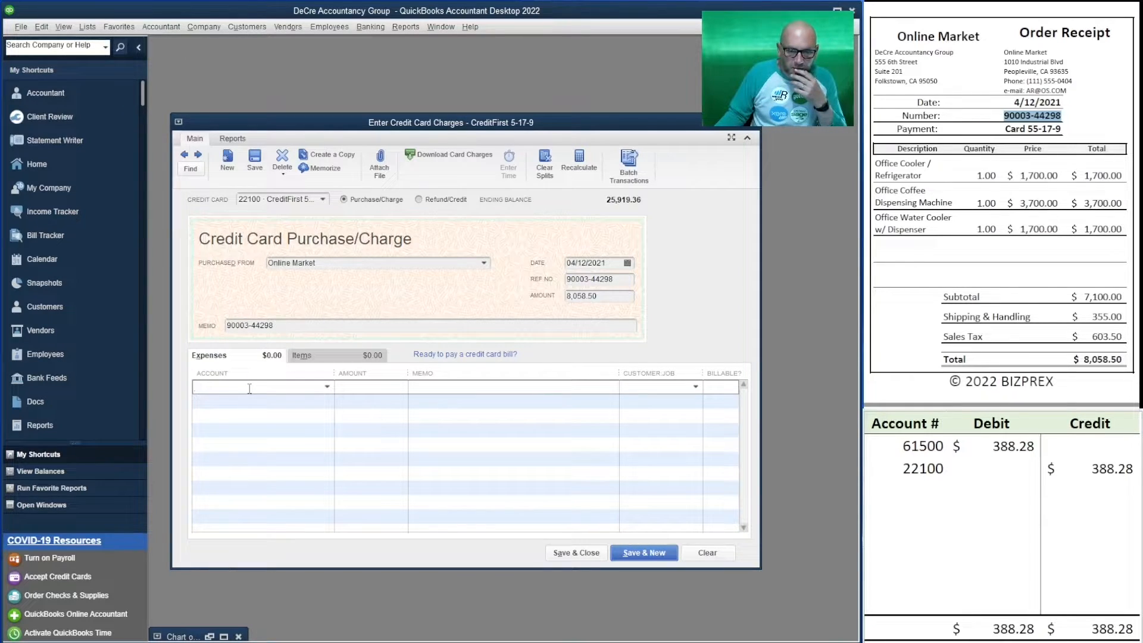
Enter a single expense line for account 15000 Furniture and Equipment with amount 8,058.50 and memo Coffee and water station.
text(15000 · Furniture and Equipment)
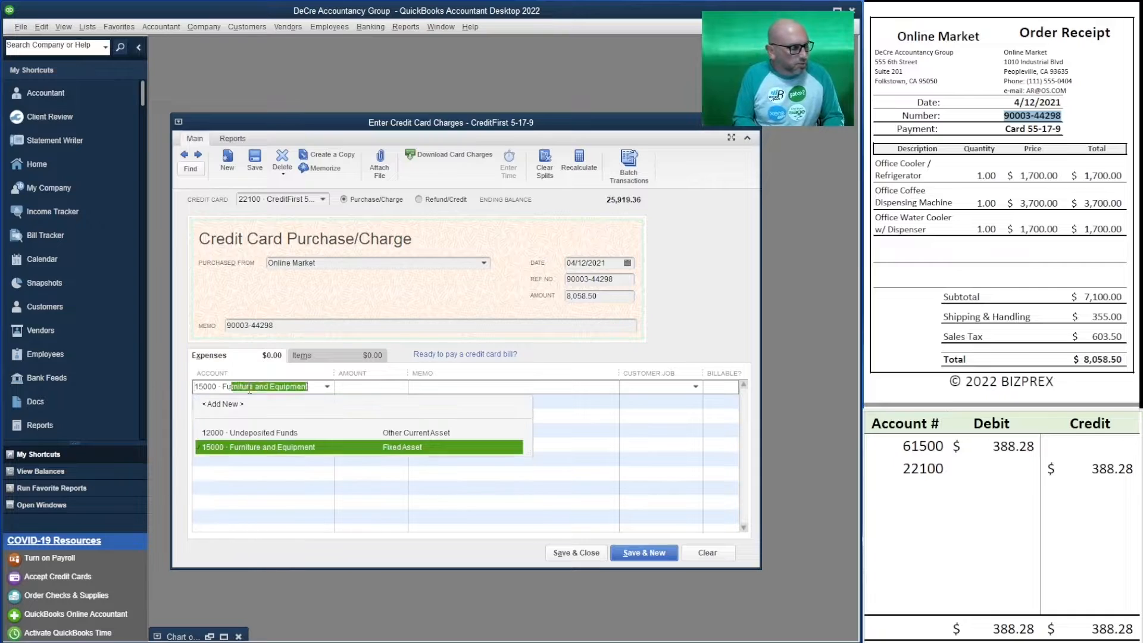
key(Tab)
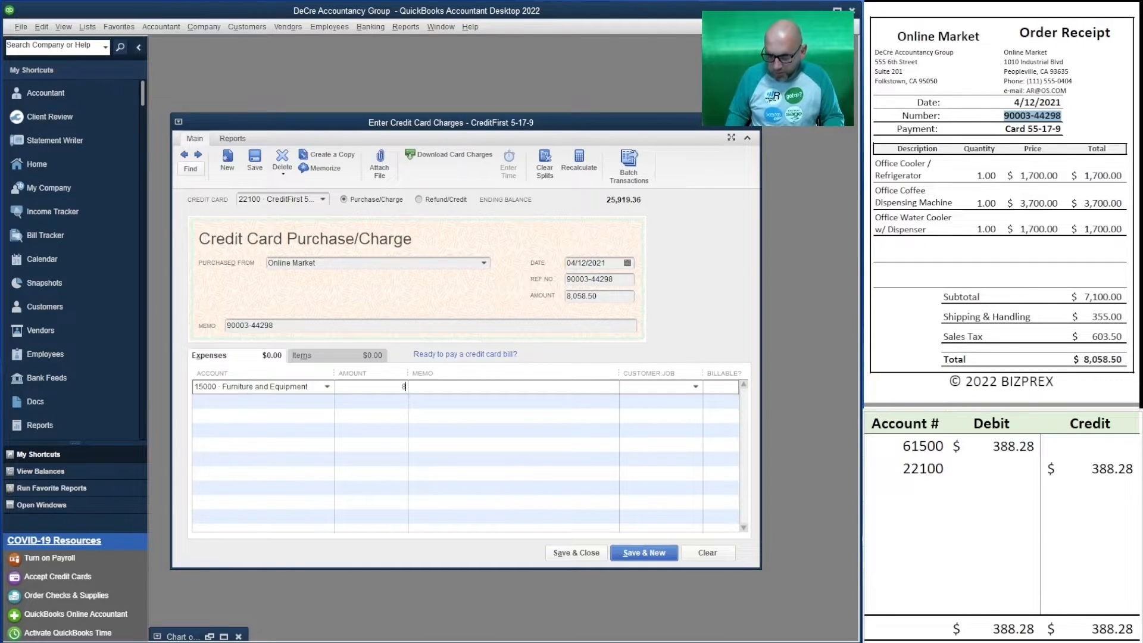
text(8,058.50)
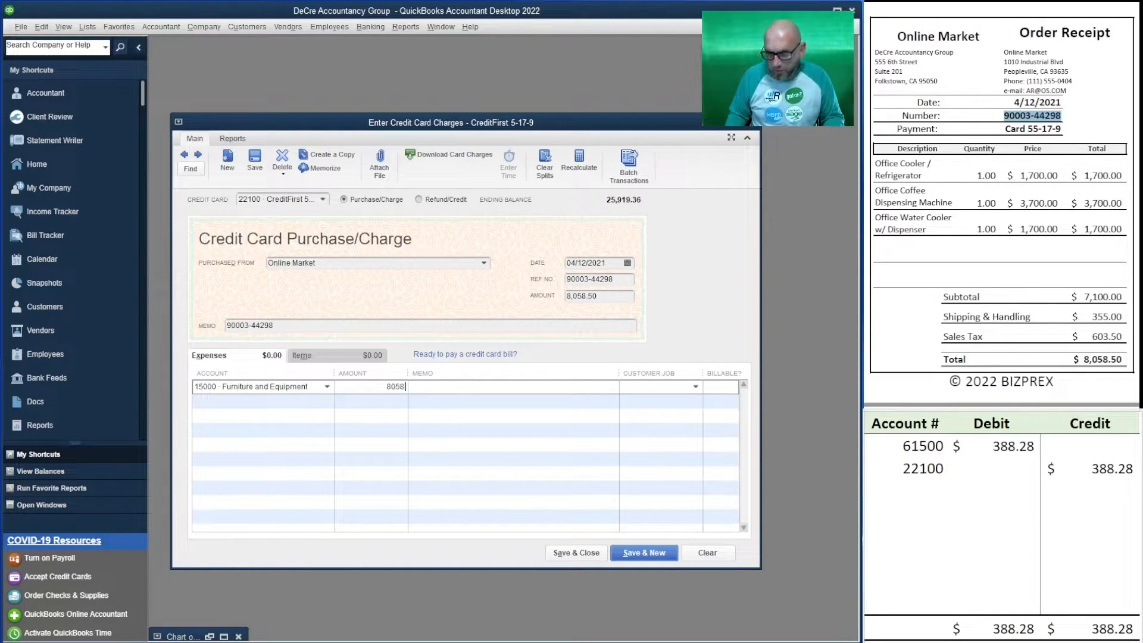
key(Tab)
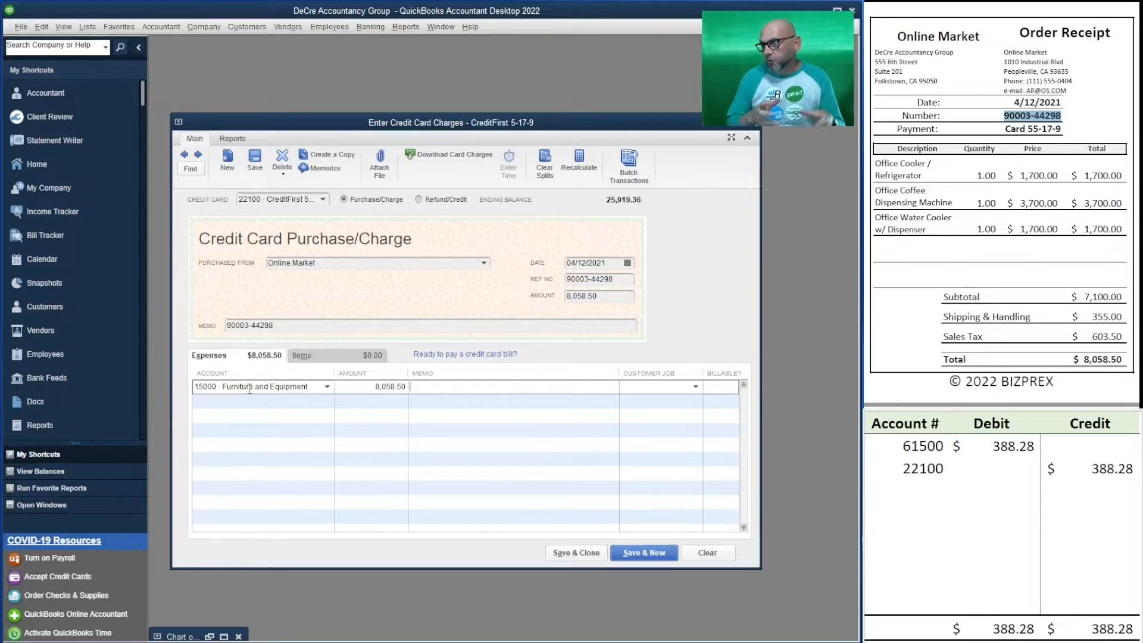
text(C)
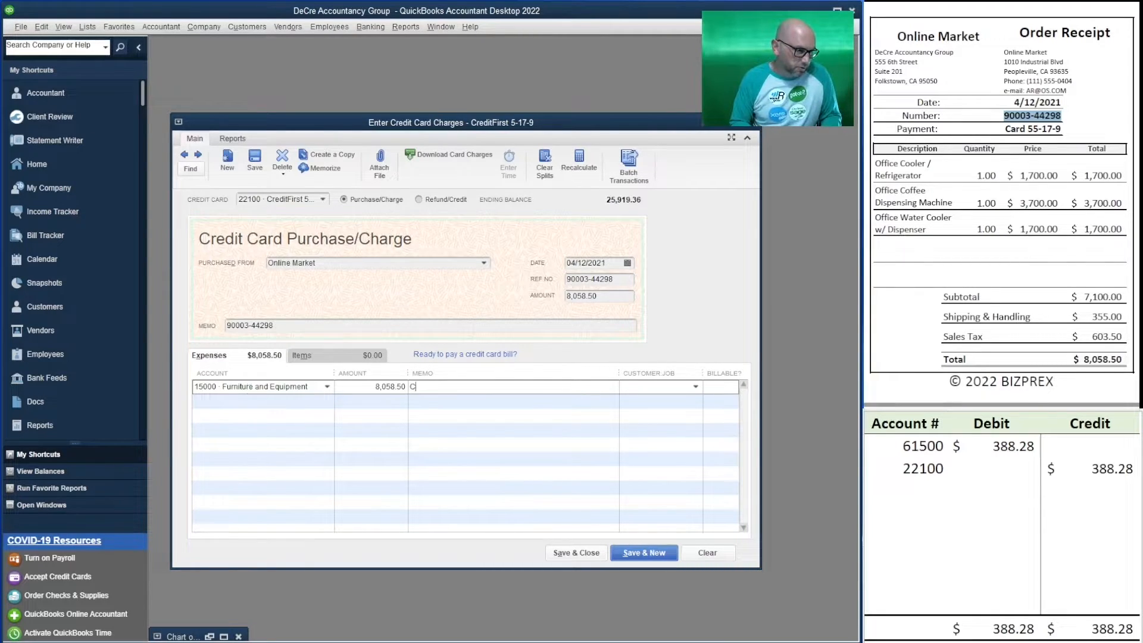
text(offe and water station)
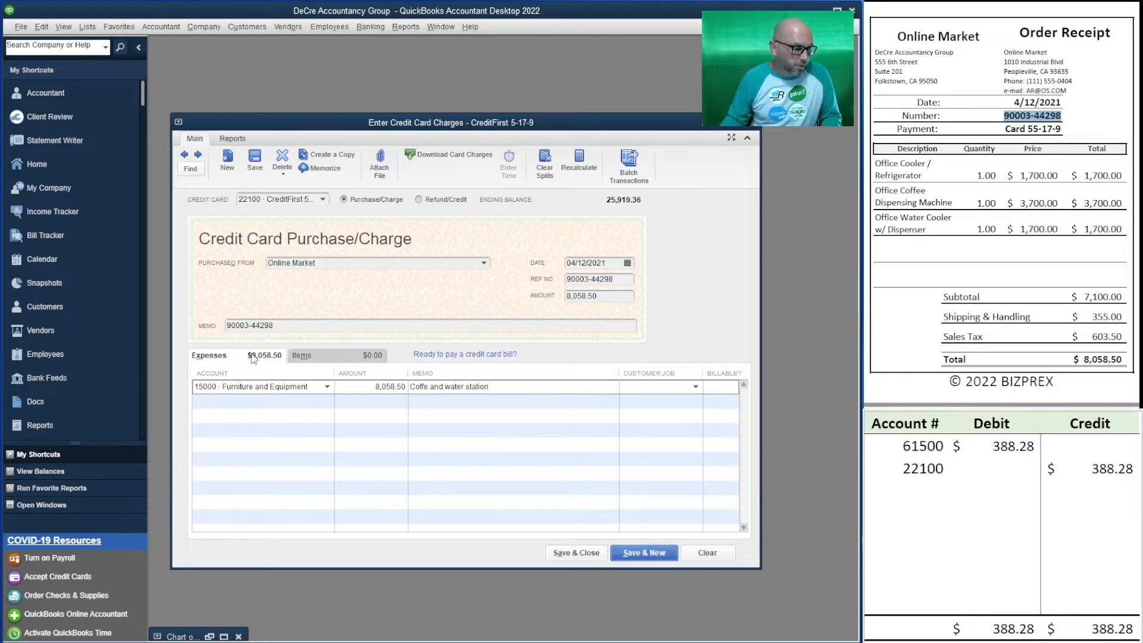
click(425, 386)
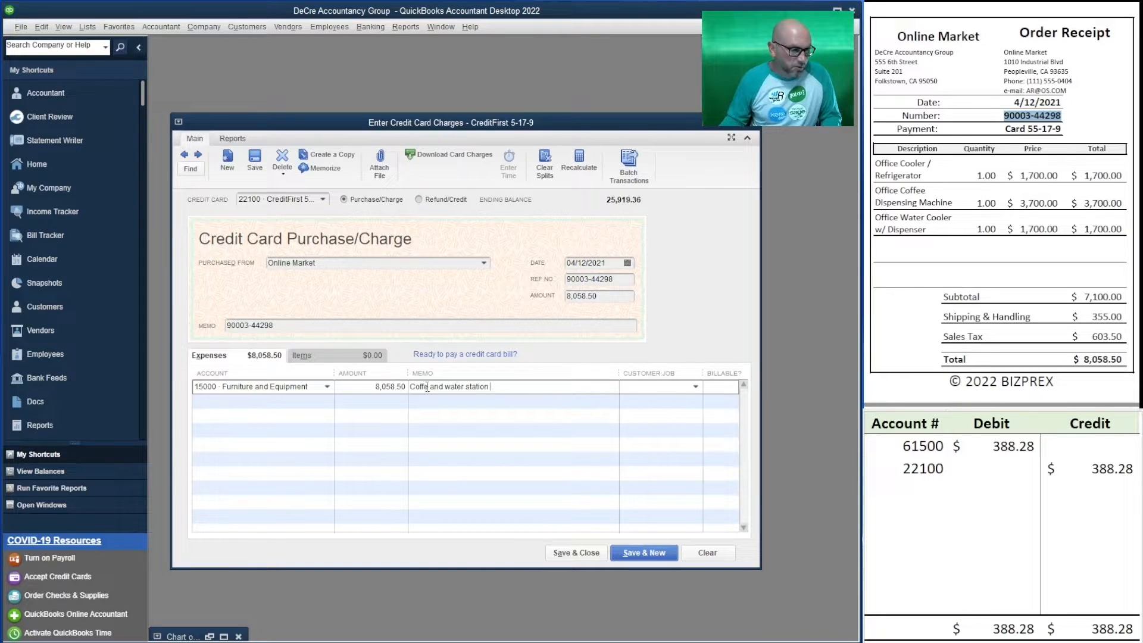
text(e)
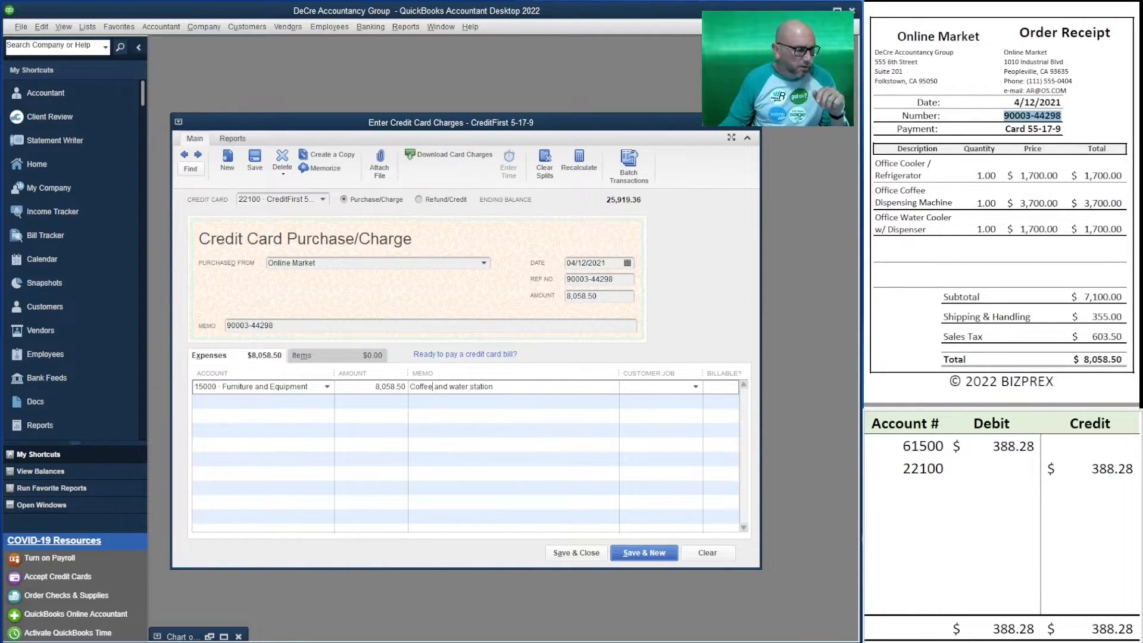
In the spreadsheet, change the first row's account number to 15000 and its debit to 8,058.50.
click(993, 491)
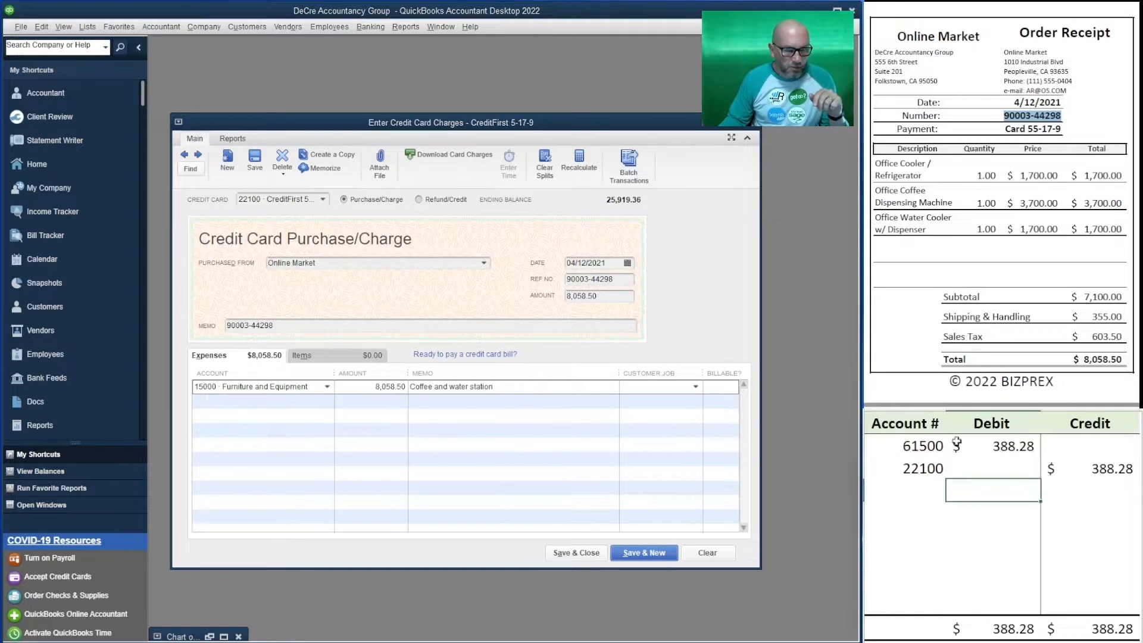
click(911, 446)
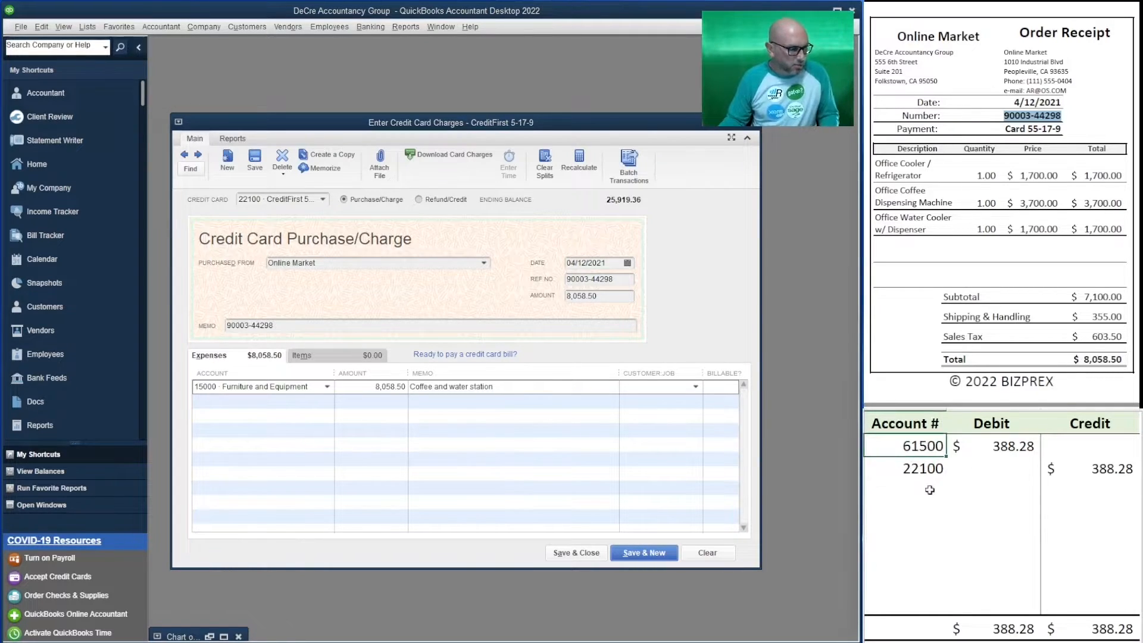
text(15000)
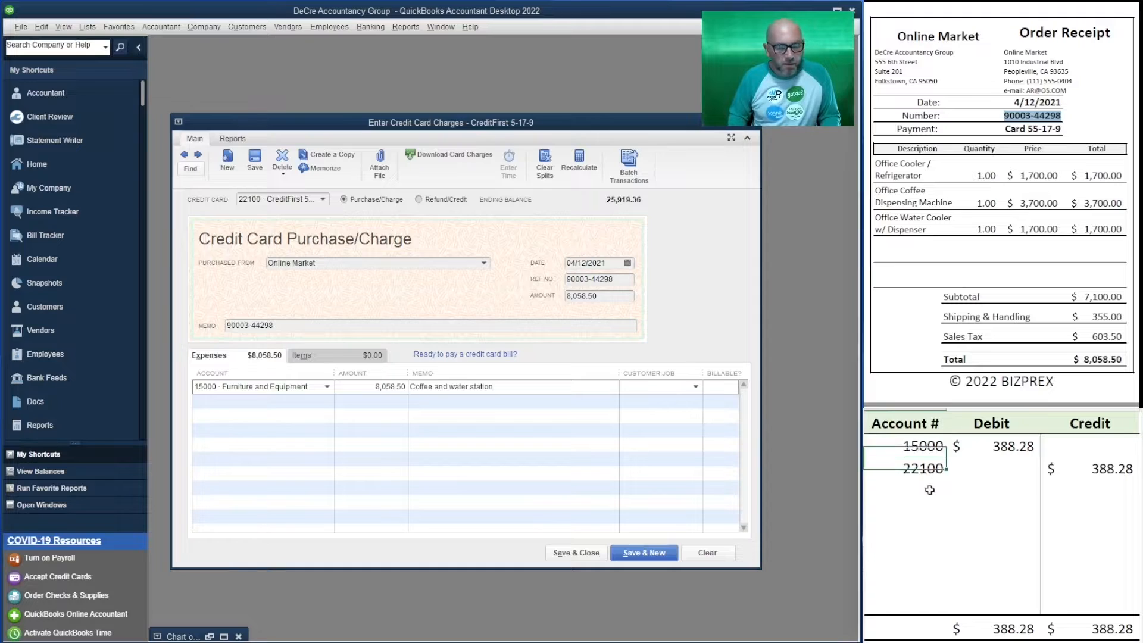
key(Right)
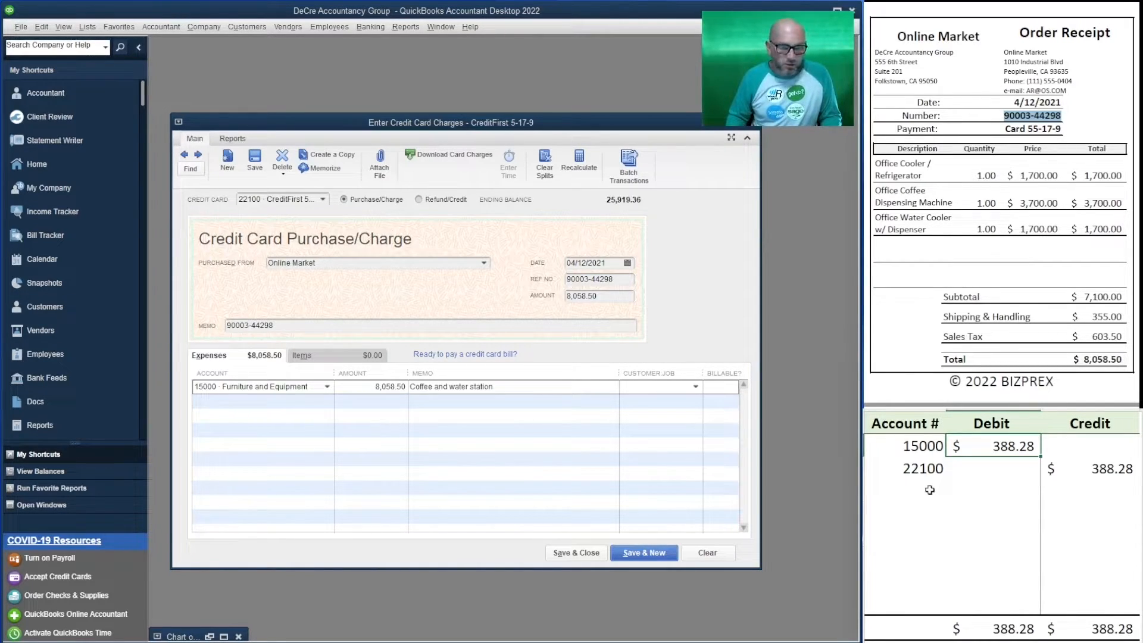
text(8,0)
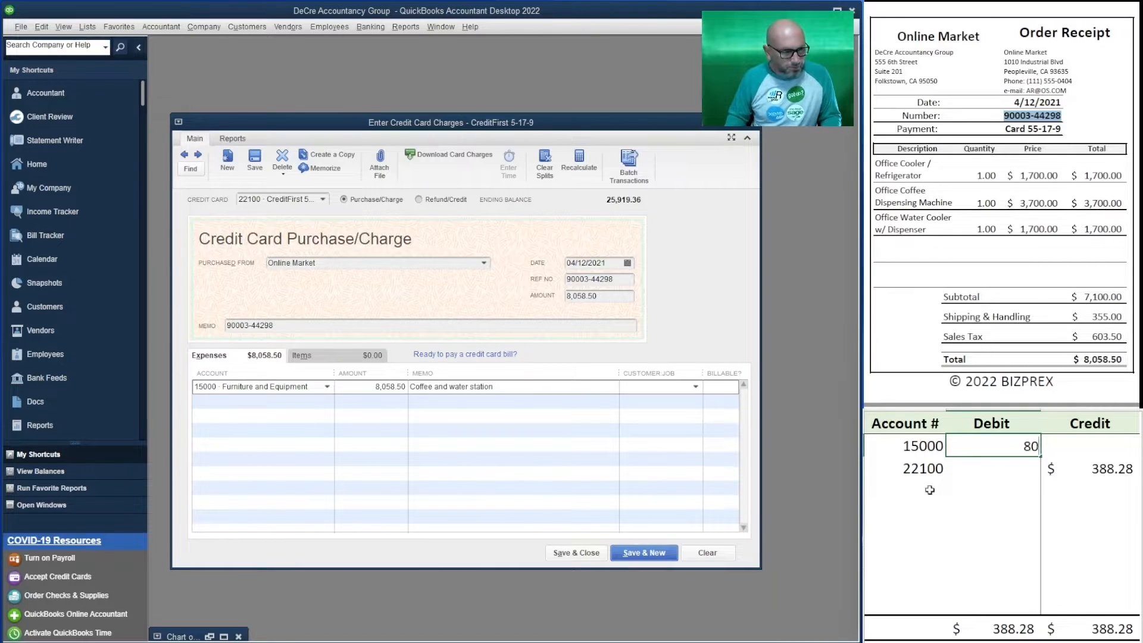
text(58.50)
key(Return)
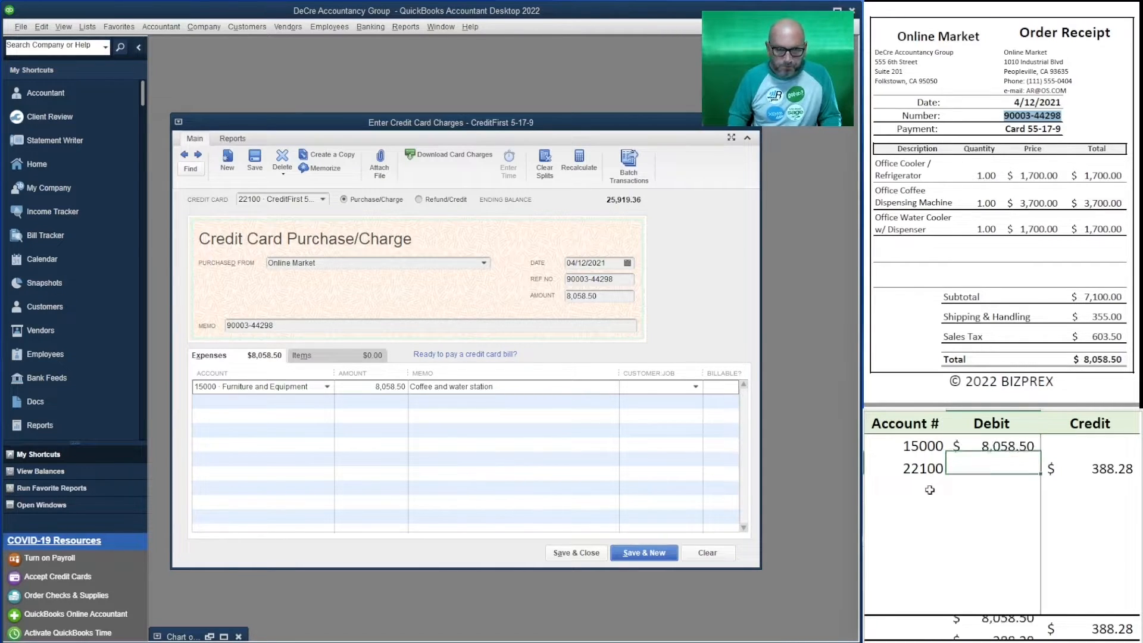
Set the credit for account 22100 in the spreadsheet to 8,058.50.
key(Right)
text(8058.50)
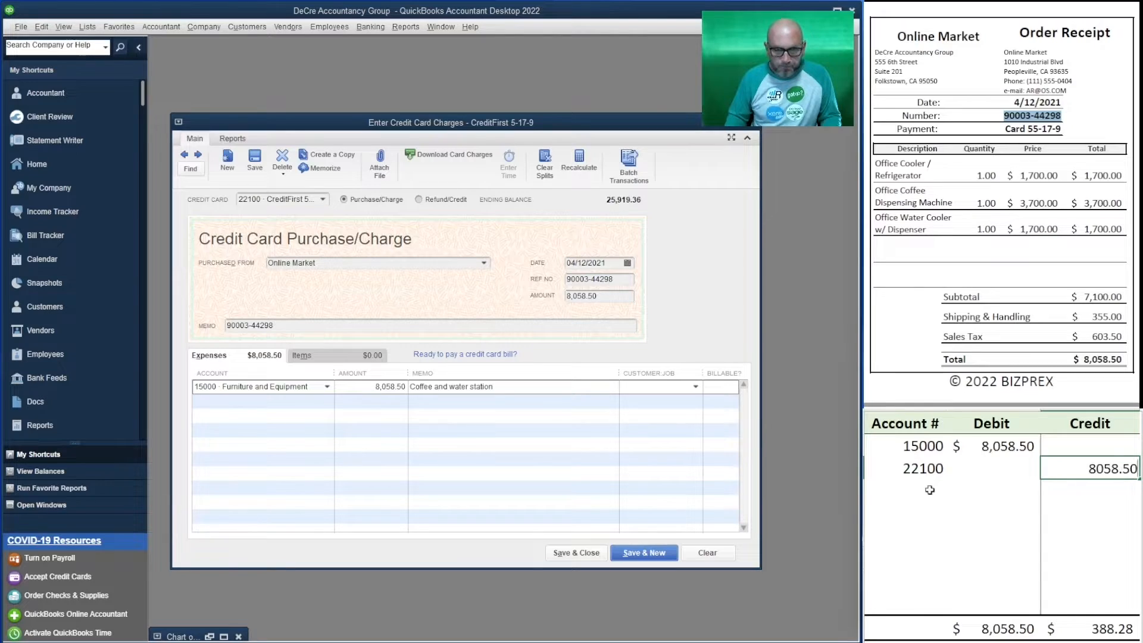
key(Return)
key(Left)
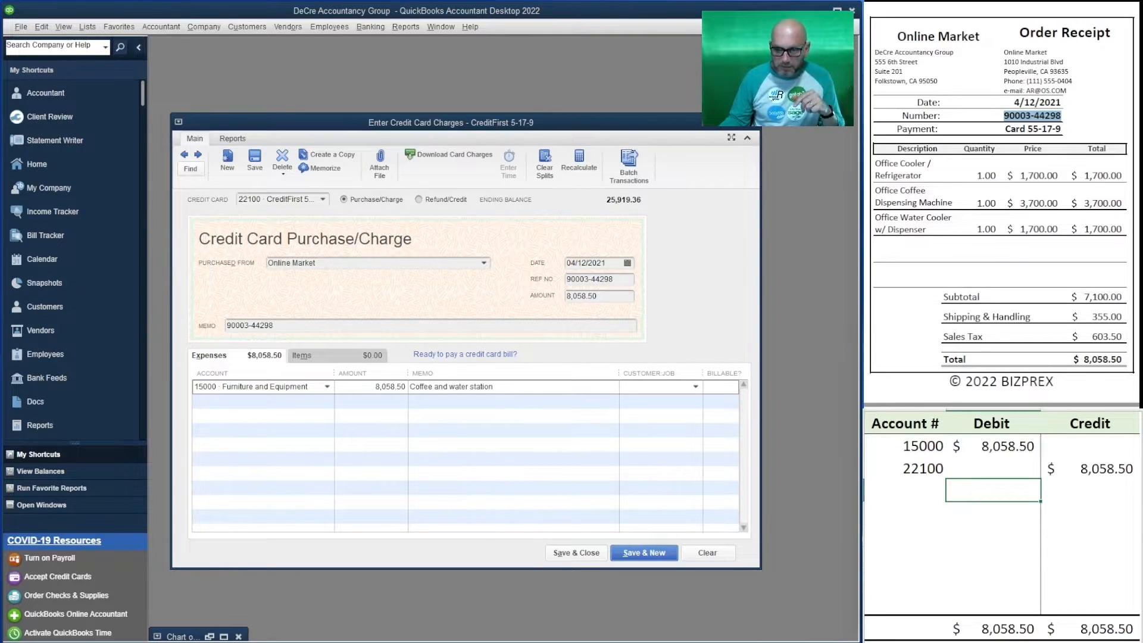
Save the Online Market charge, start a new entry, and switch it to a refund/credit.
click(649, 553)
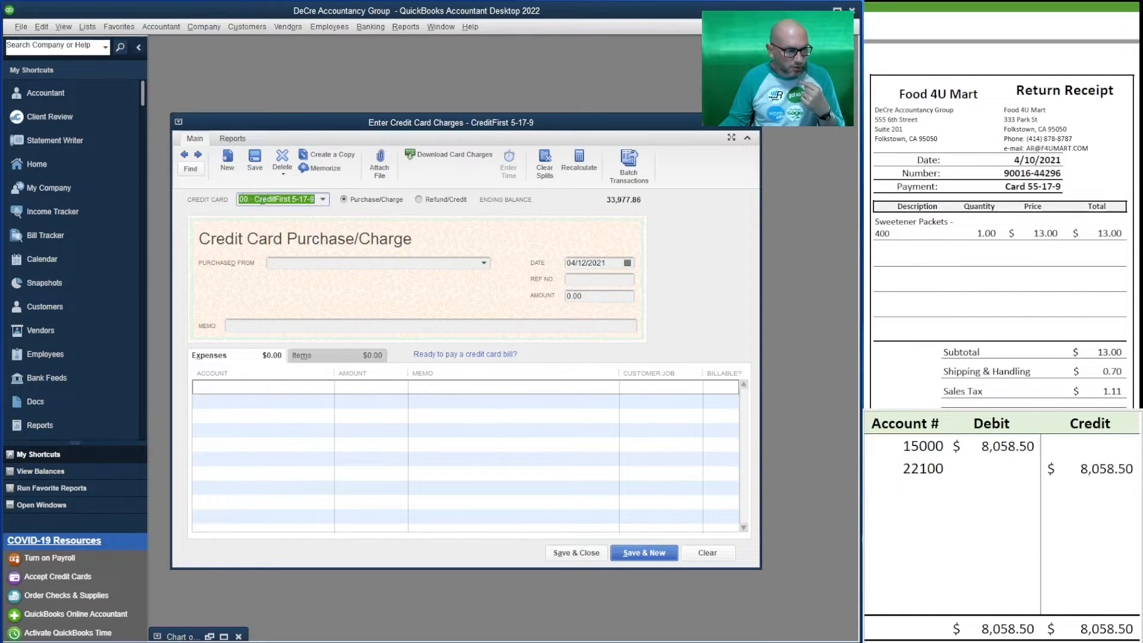
click(420, 200)
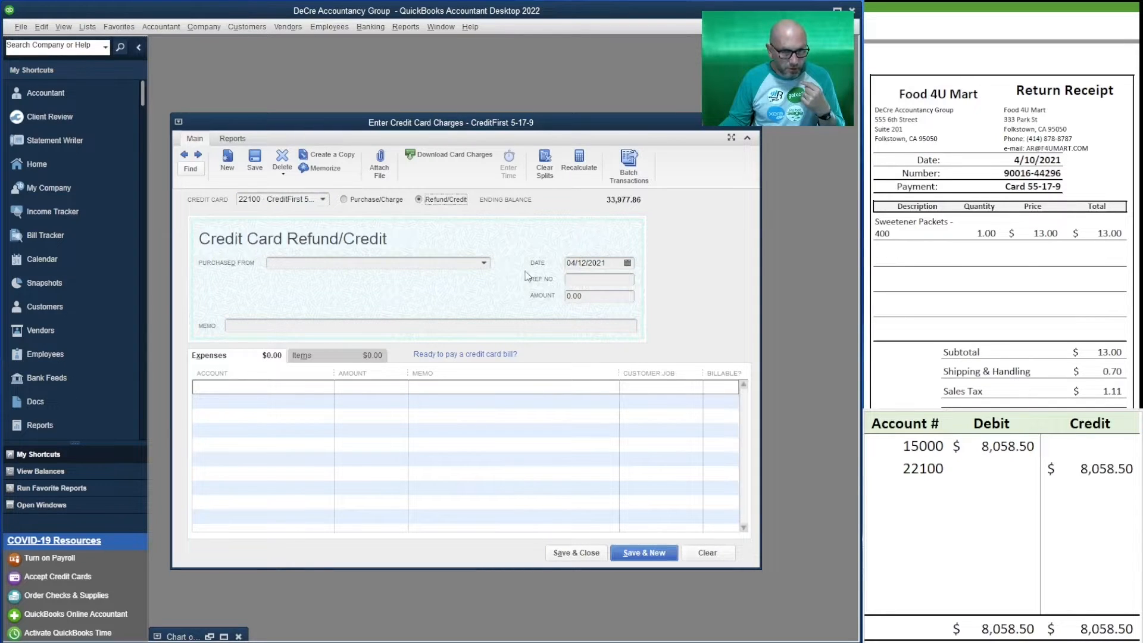
click(989, 445)
click(988, 446)
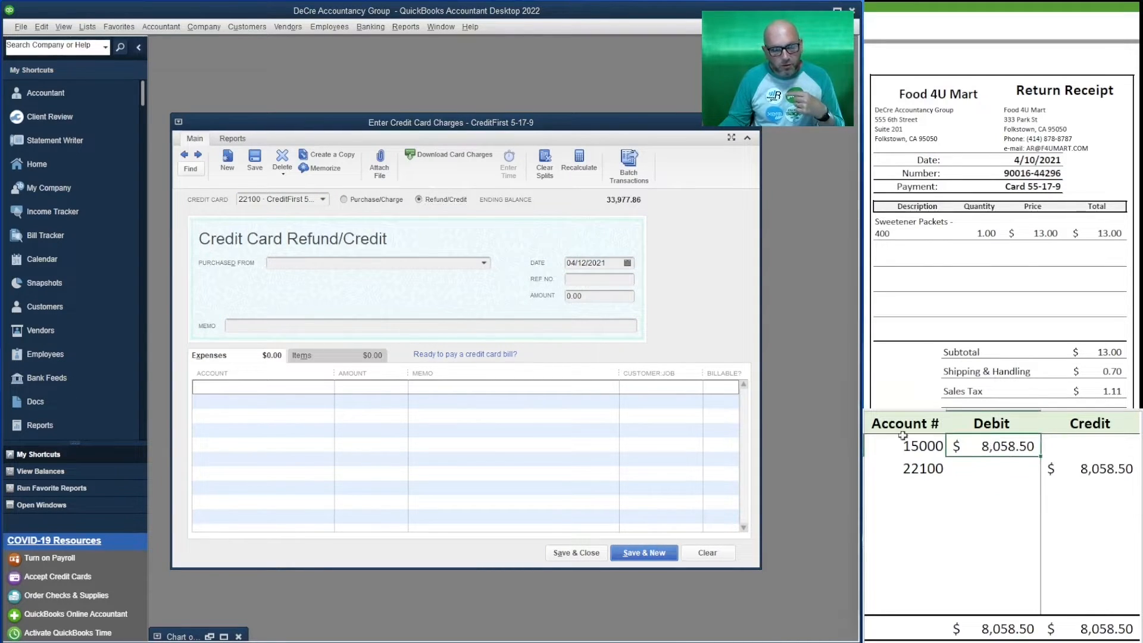
Enter the refund's expense line with account 61500 Office Supplies and amount 14.81.
click(246, 392)
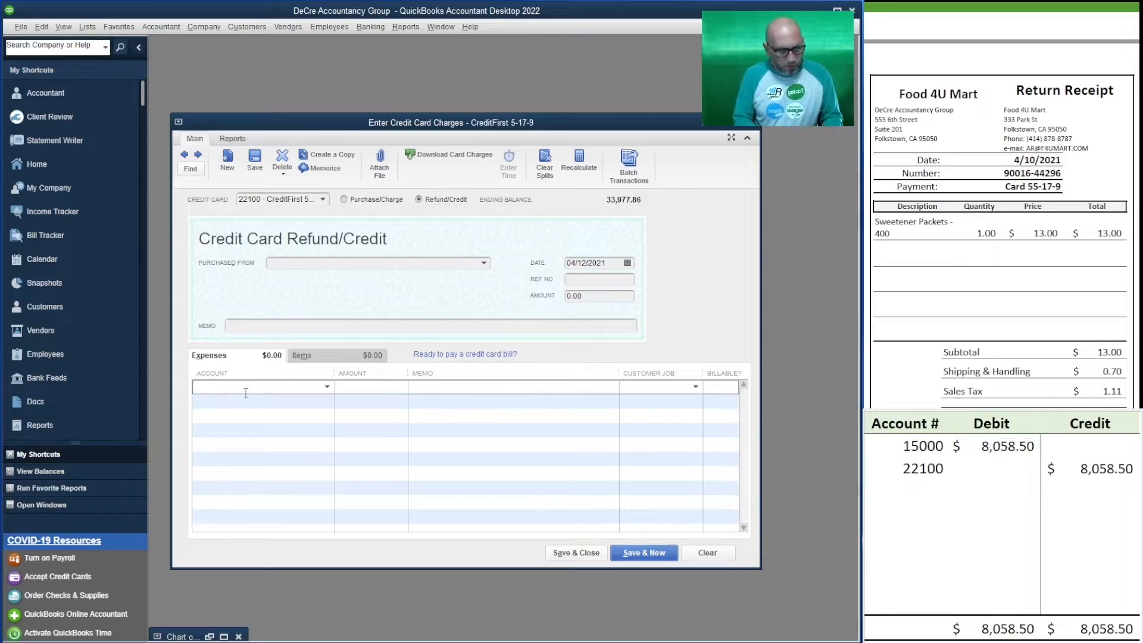
text(61500 · Office Supplies)
key(Tab)
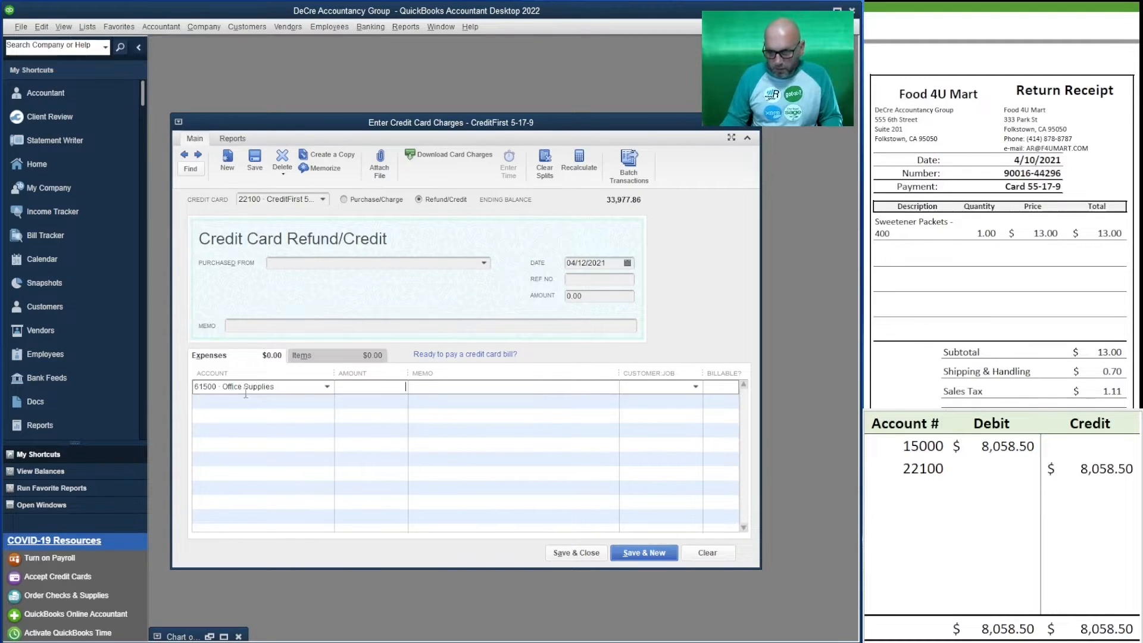
text(14.81)
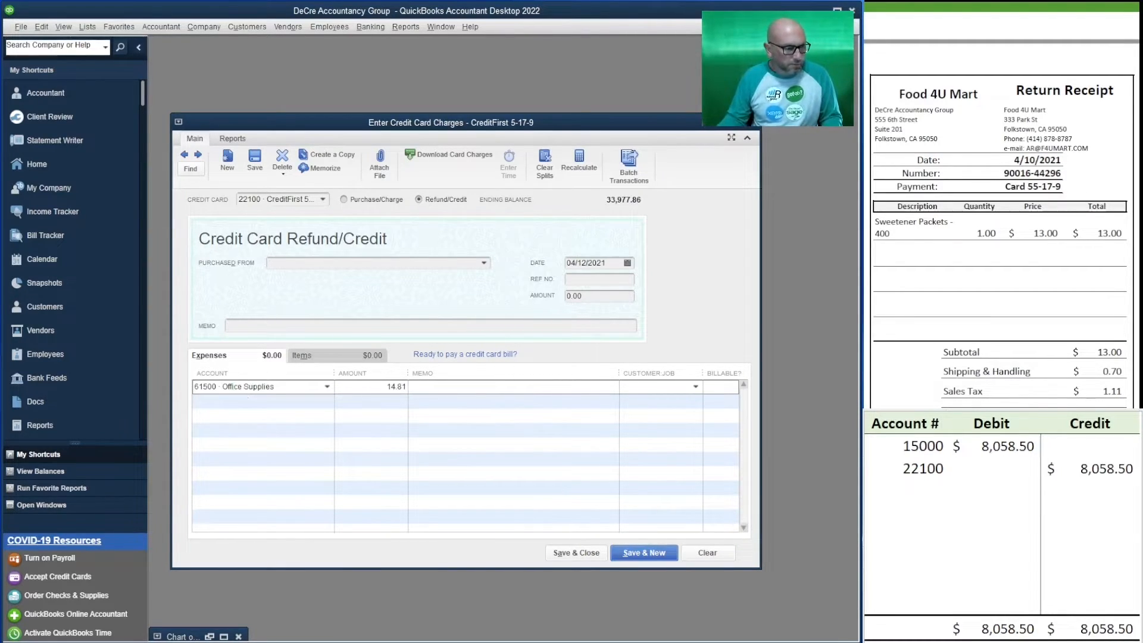
Copy the return receipt's number into the refund's reference number, memo, and expense line memo.
click(603, 296)
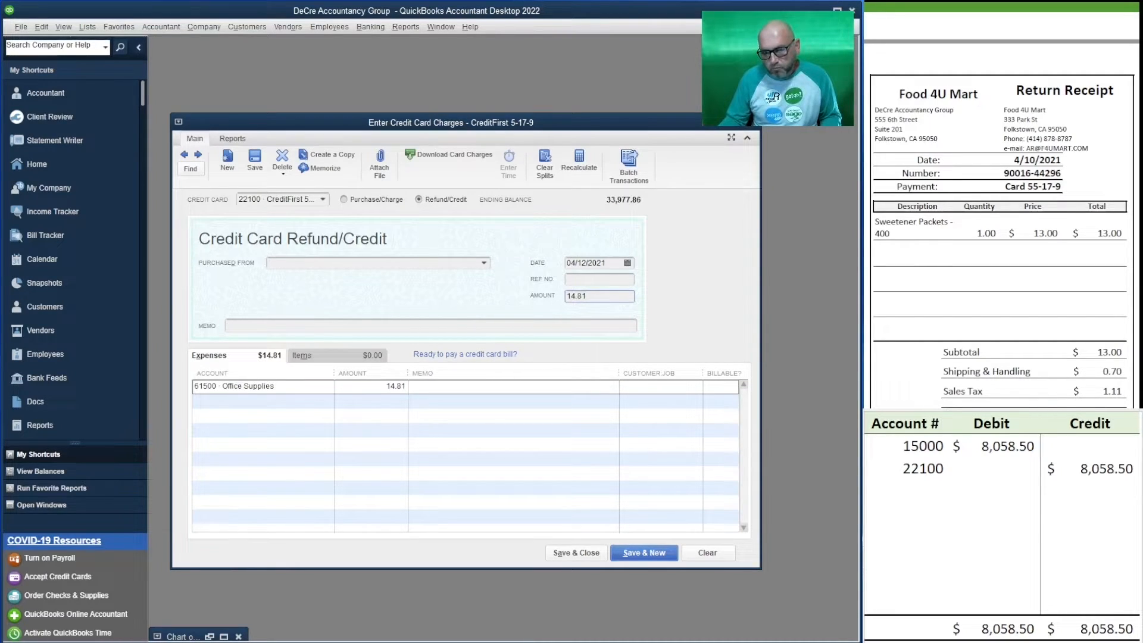
drag(1063, 173, 1004, 173)
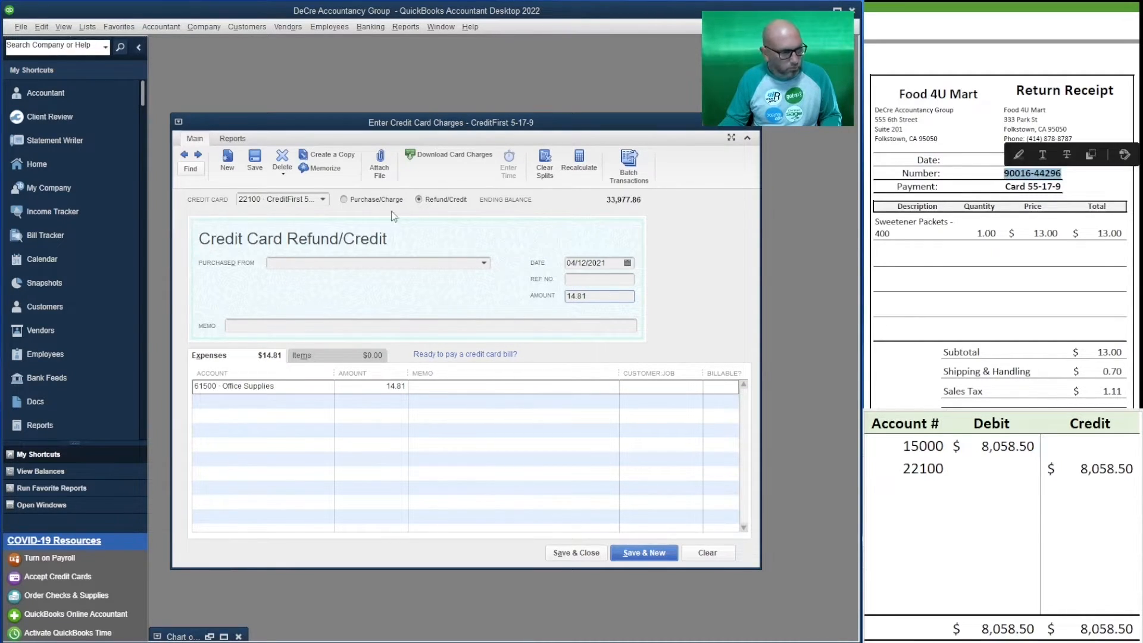
key(ctrl+c)
click(598, 279)
key(ctrl+v)
click(249, 325)
key(ctrl+v)
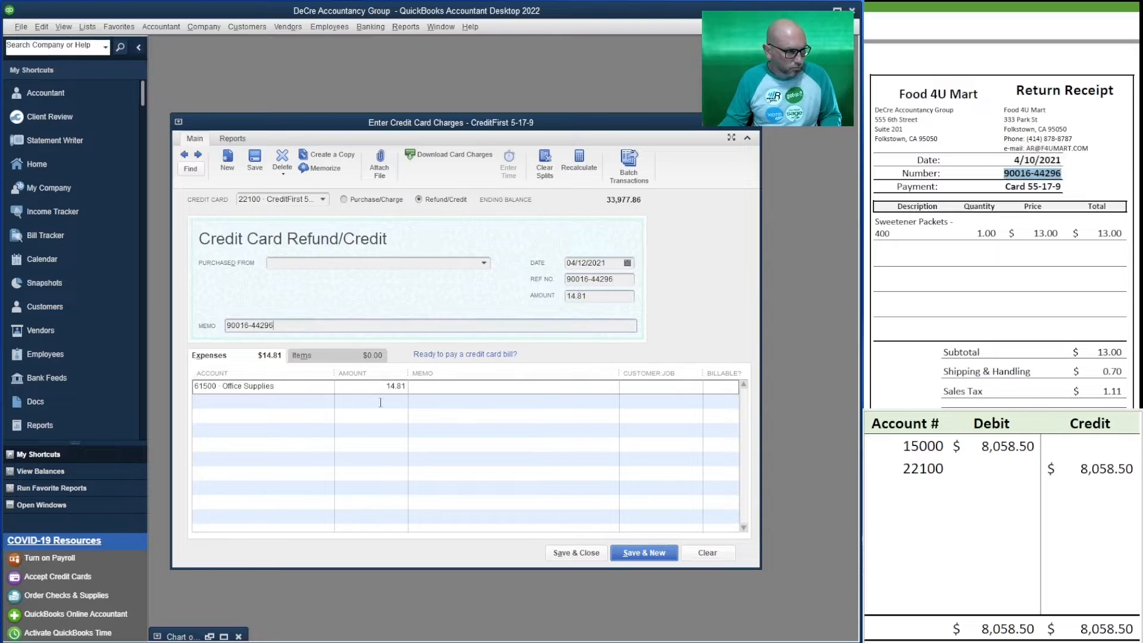
click(505, 386)
key(ctrl+v)
Set Food 4U Mart as the vendor the refund was purchased from.
click(300, 264)
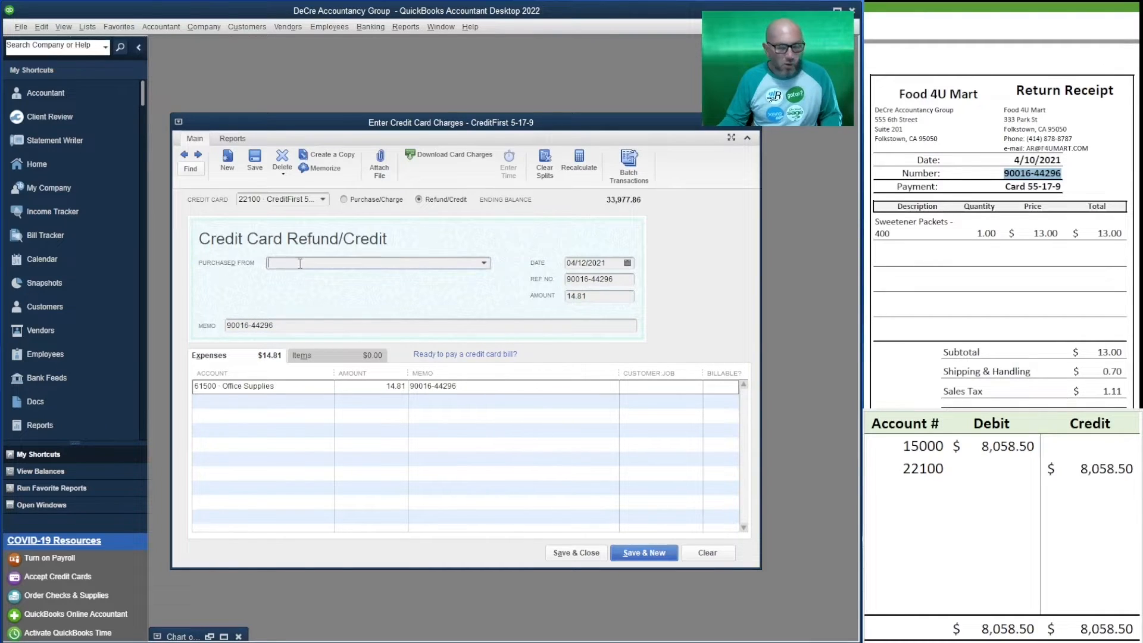
text(Food 4U Mart)
key(Tab)
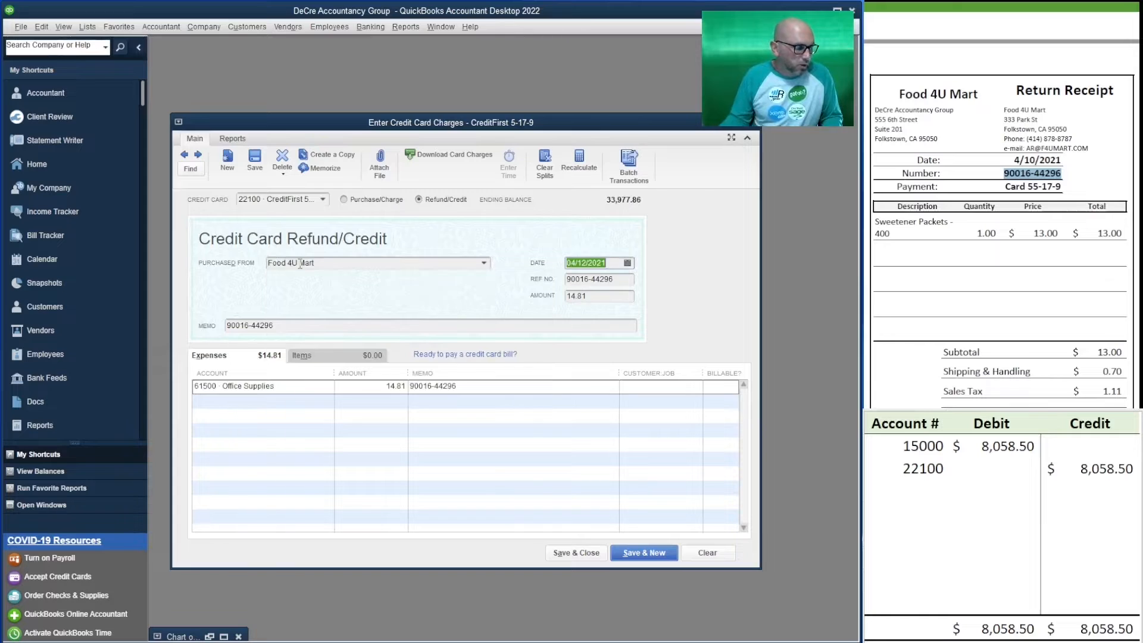
In the spreadsheet, change the first row's account number to 61500 and clear the previous debit and credit amounts.
click(922, 452)
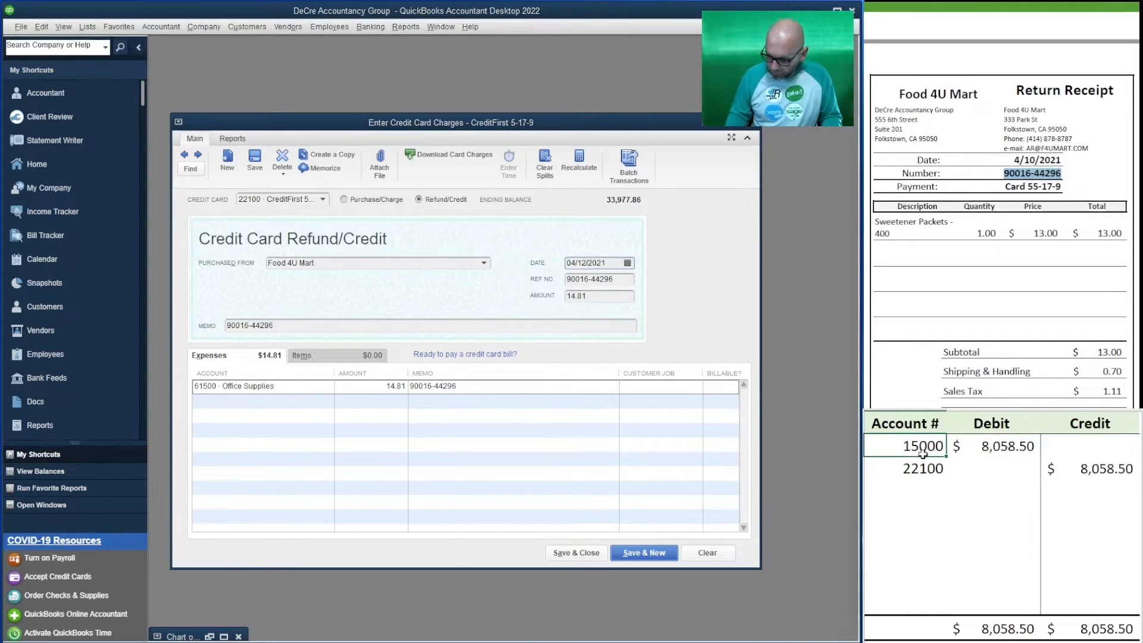
text(61500)
key(Tab)
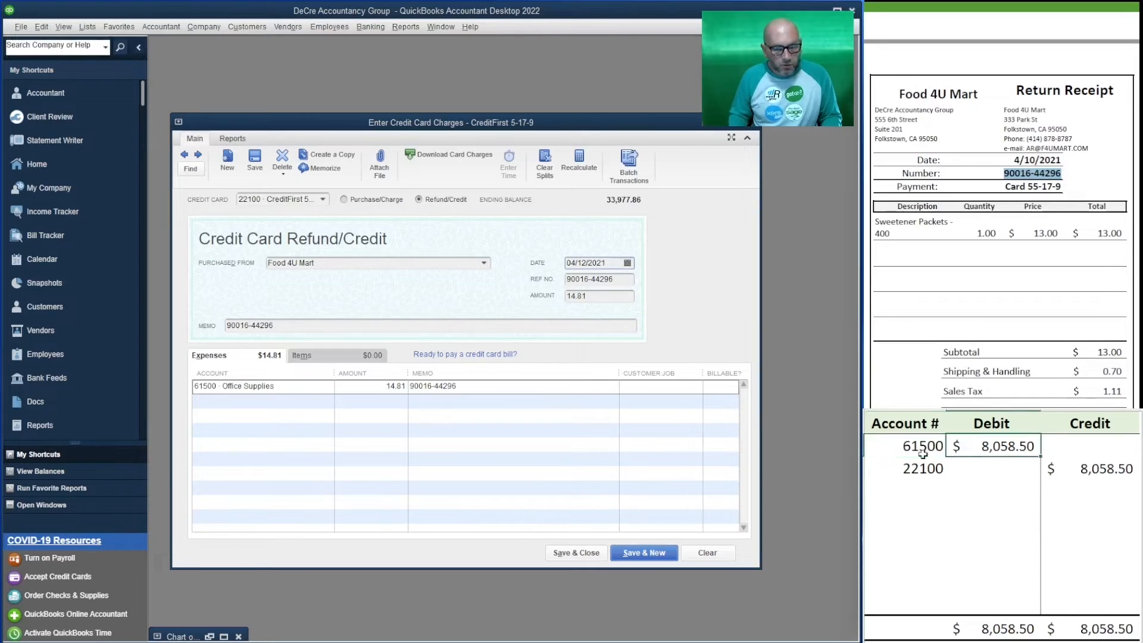
key(Delete)
key(Right)
key(Down)
key(Delete)
key(Left)
key(Up)
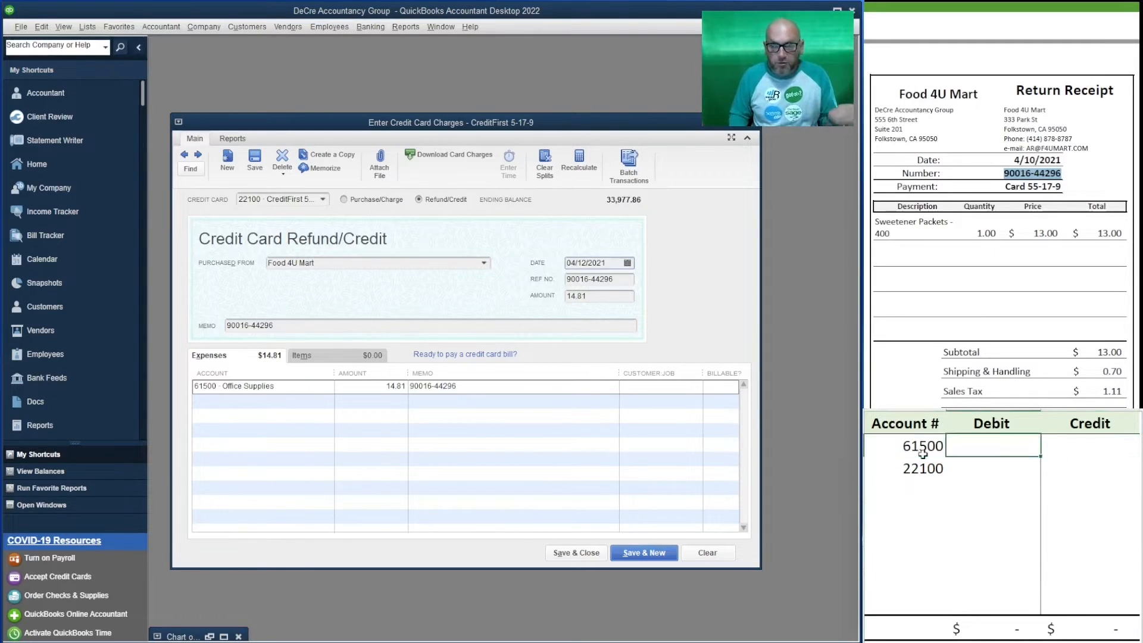
Enter a credit of 14.81 for account 61500 in the spreadsheet.
key(Right)
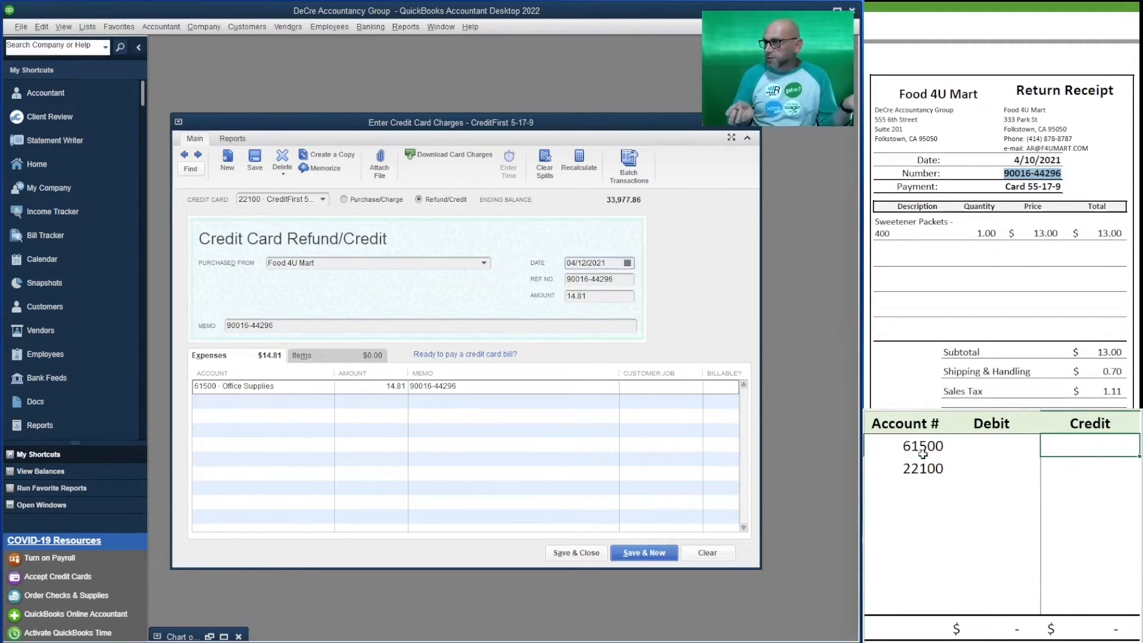
text(14.81)
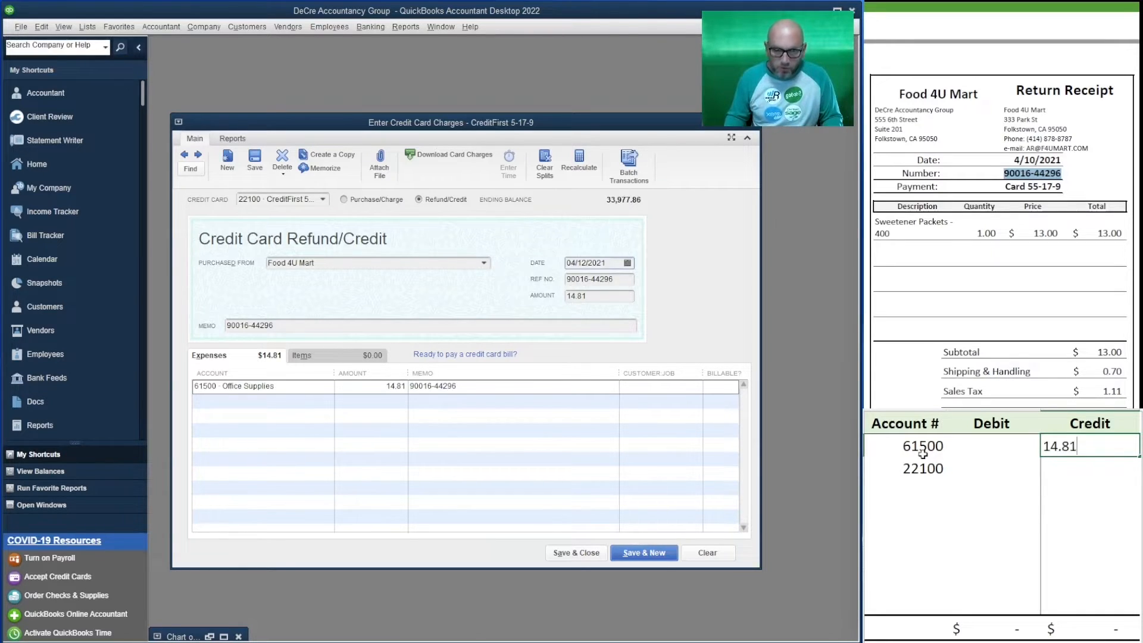
key(Down)
Enter a debit of 14.81 for account 22100 in the spreadsheet, and save and close the Food 4U Mart refund in QuickBooks.
key(Left)
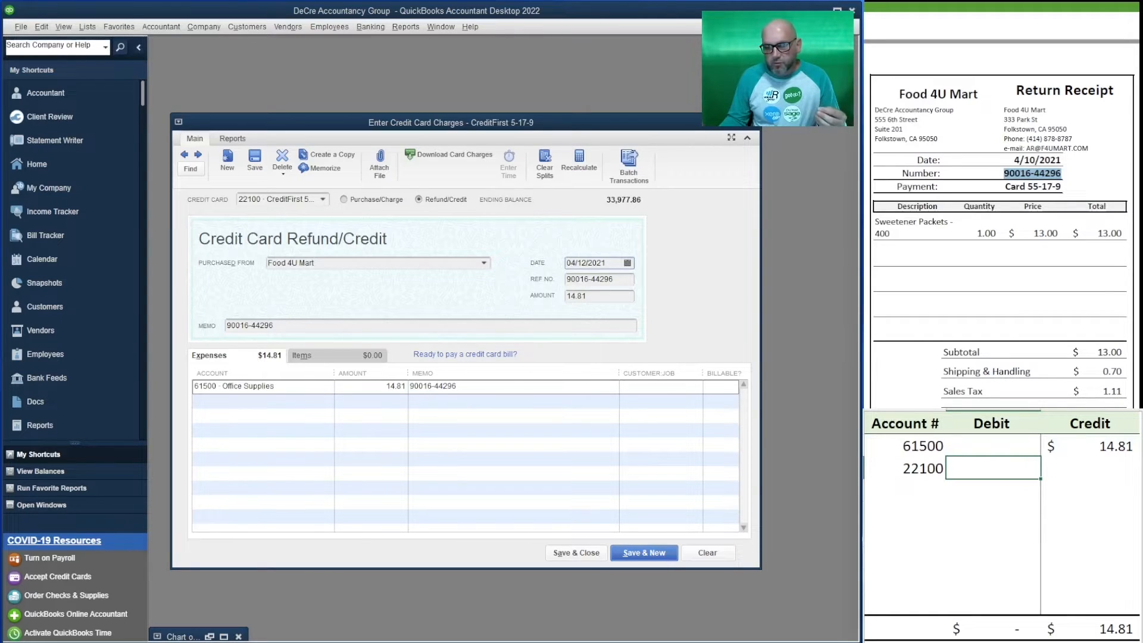
scroll(1000, 238, down, 2)
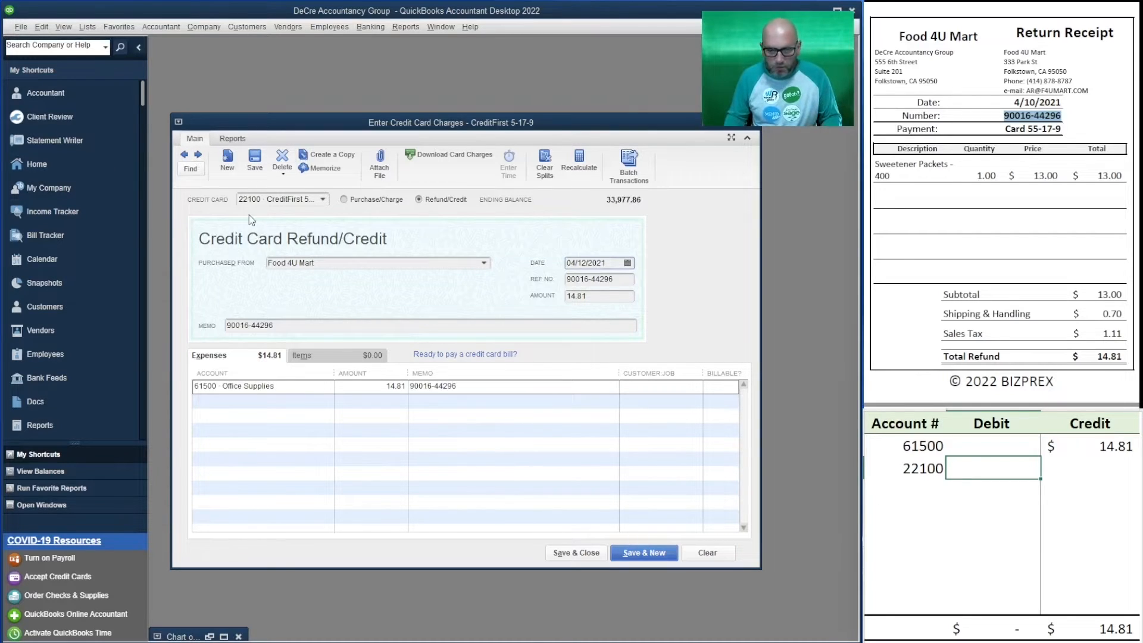
text(14.81)
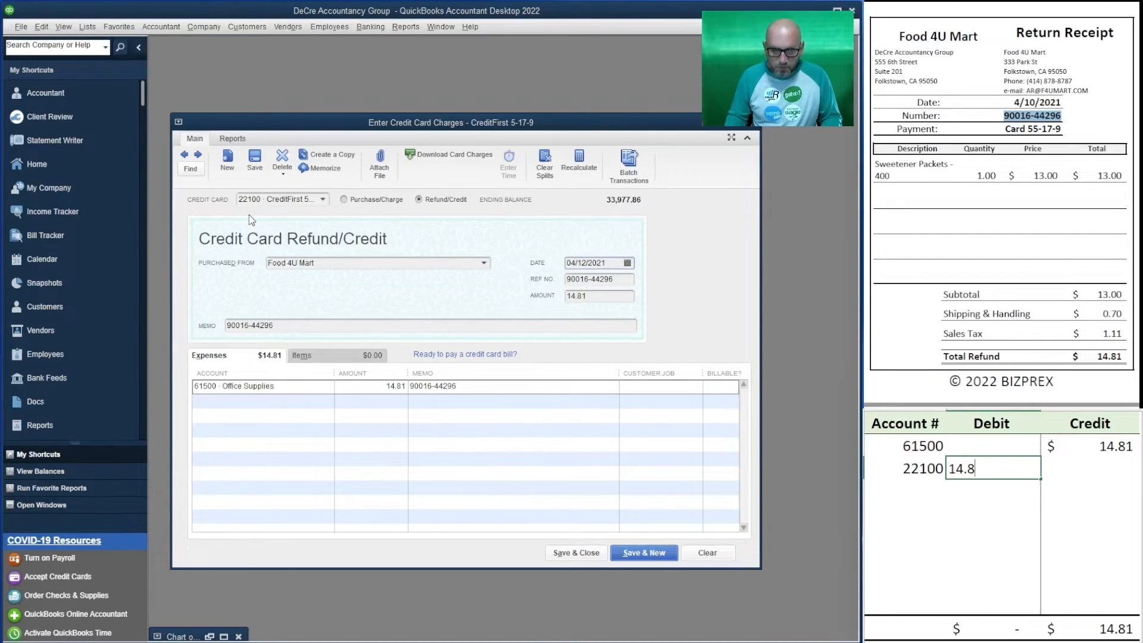
key(Tab)
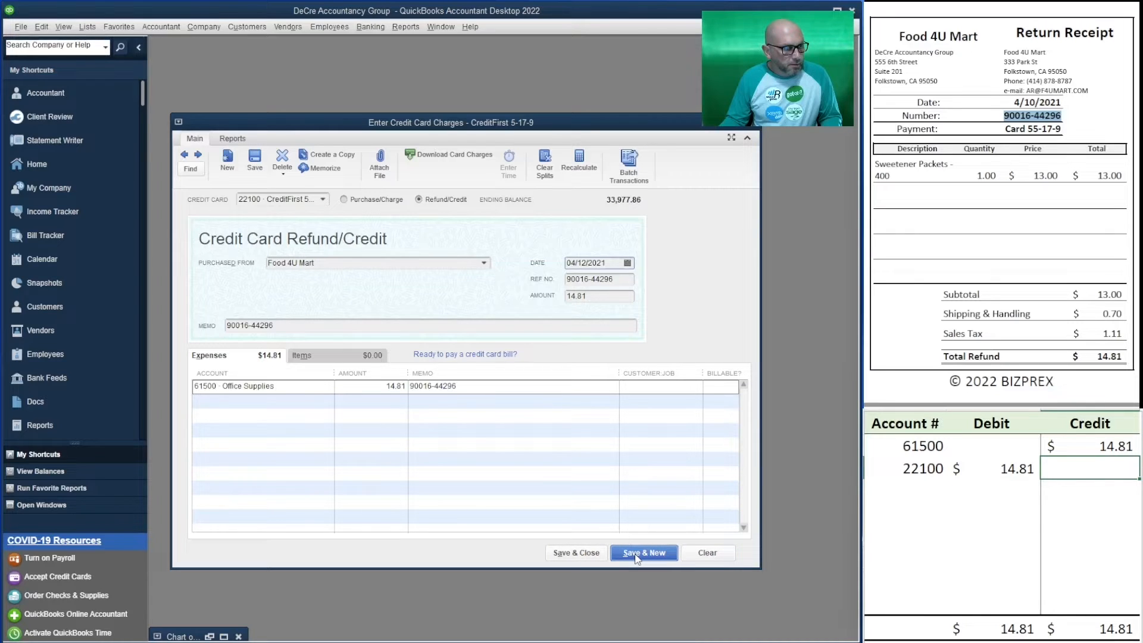
click(575, 553)
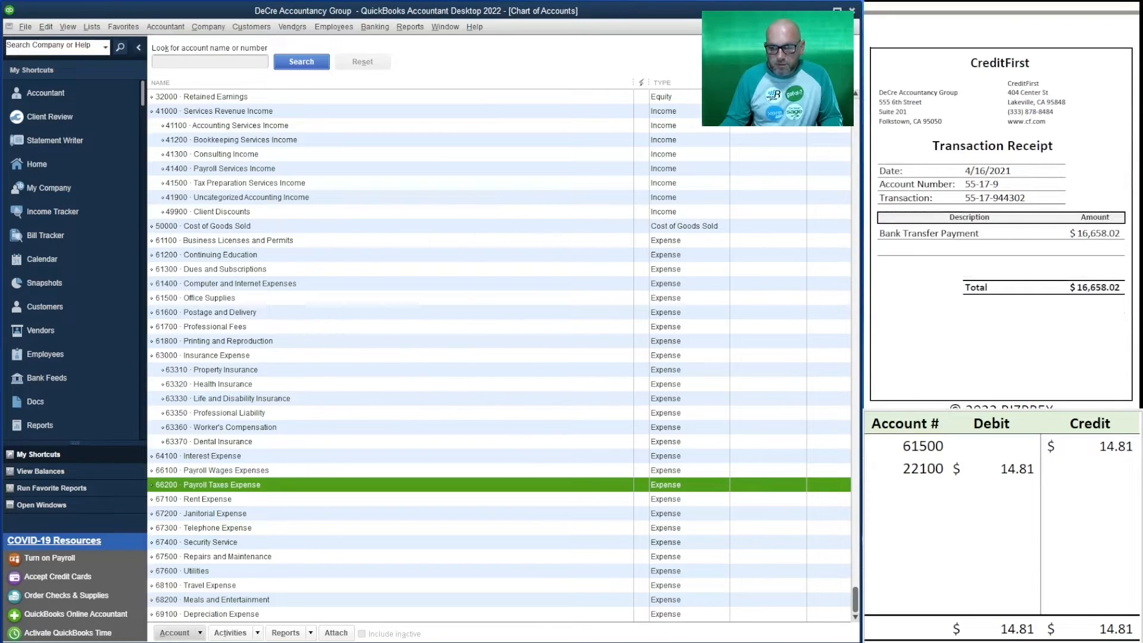
Change the account number in the spreadsheet's first row to 10100.
click(1079, 469)
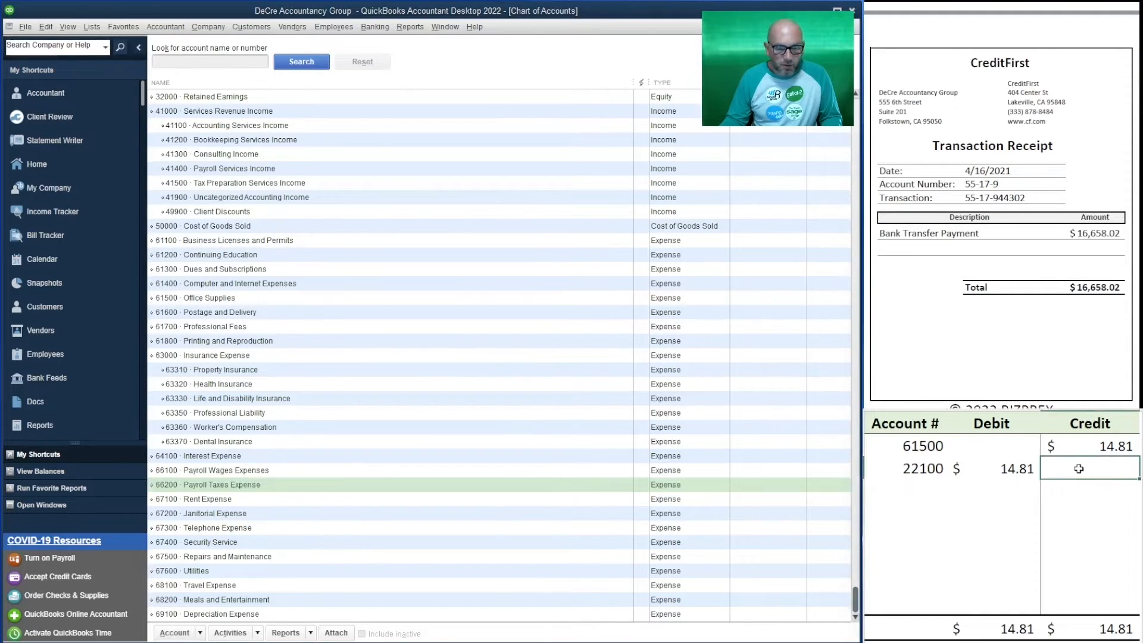
click(934, 443)
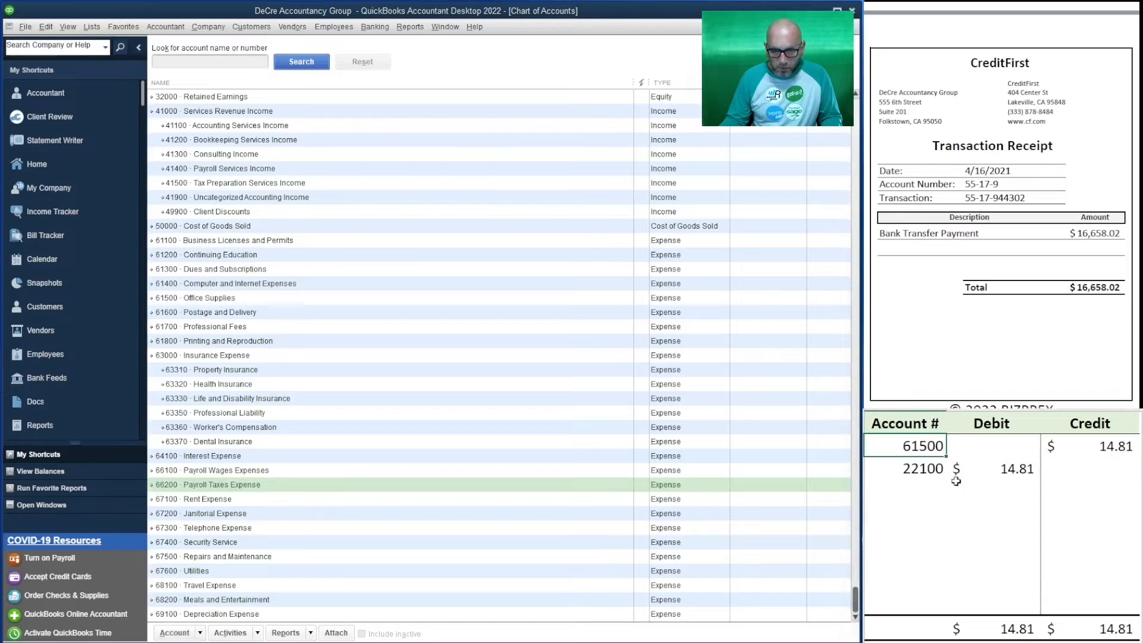
text(101400)
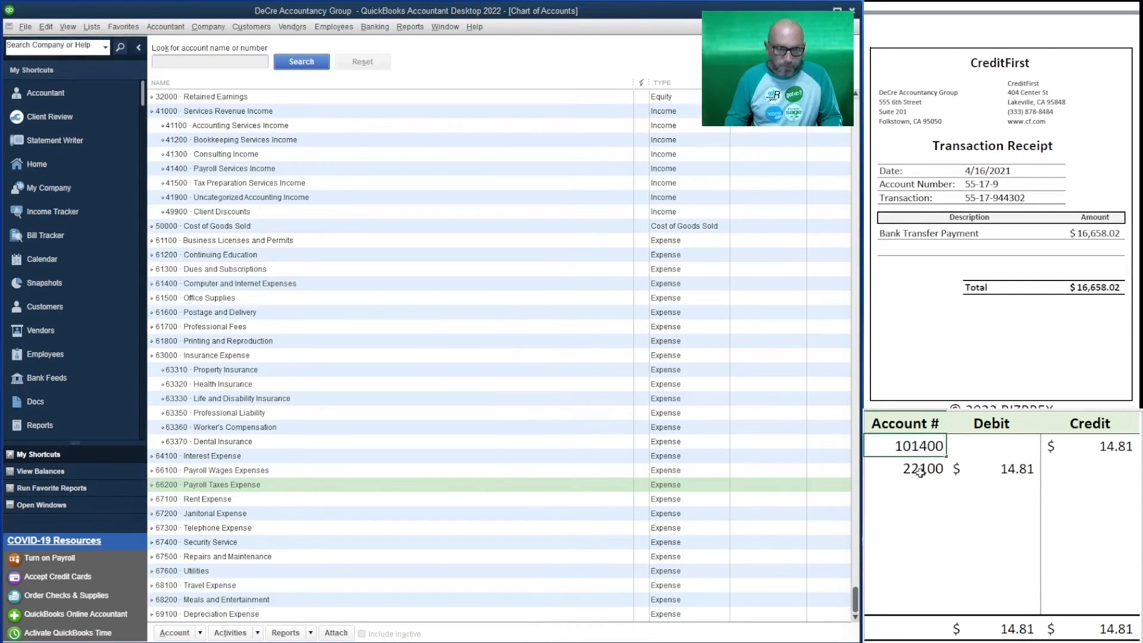
key(BackSpace)
key(BackSpace)
key(BackSpace)
text(00)
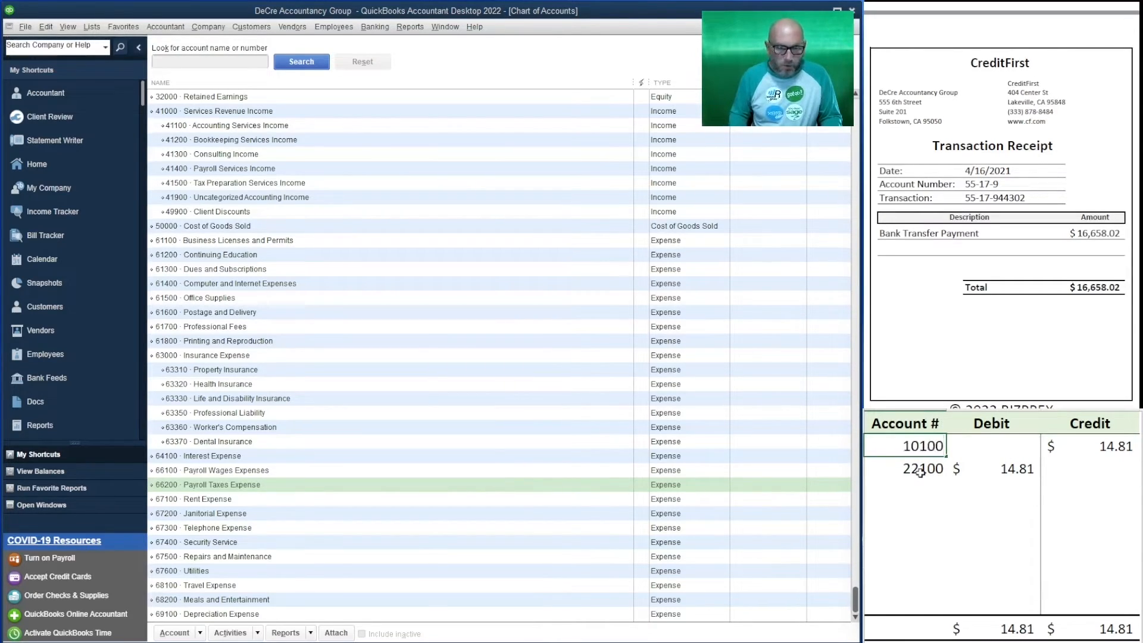
key(Return)
Clear the debit for account 22100 and the credit for account 10100 in the spreadsheet.
key(Right)
key(Delete)
key(Right)
key(Up)
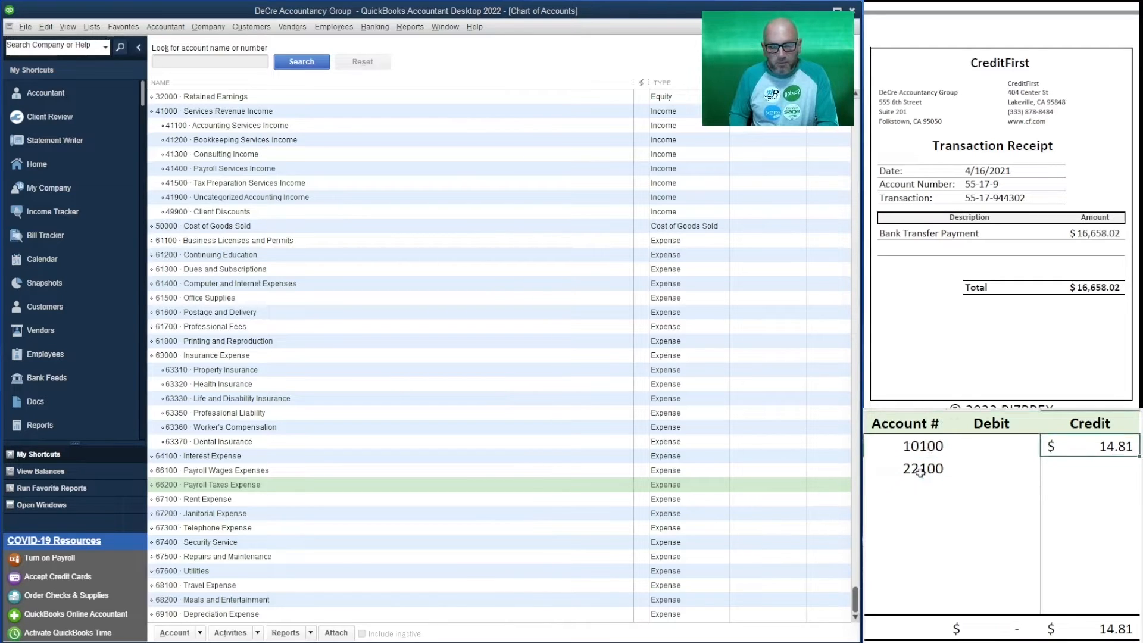
key(Delete)
key(Down)
key(Left)
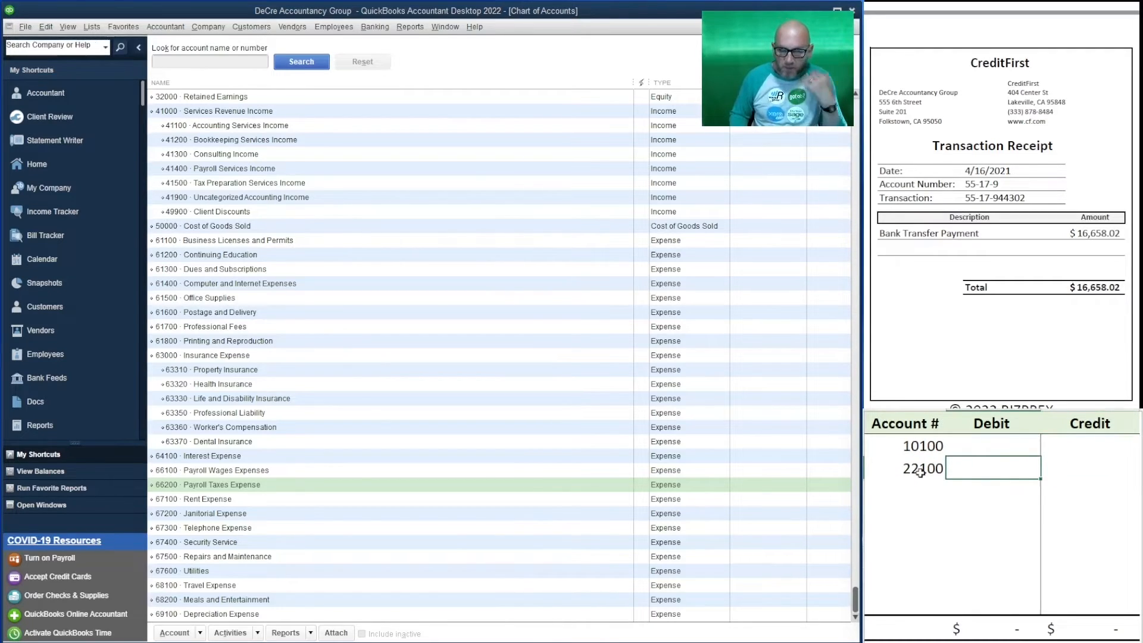
Enter a credit of 16,658.02 for account 10100 in the spreadsheet.
key(Right)
key(Up)
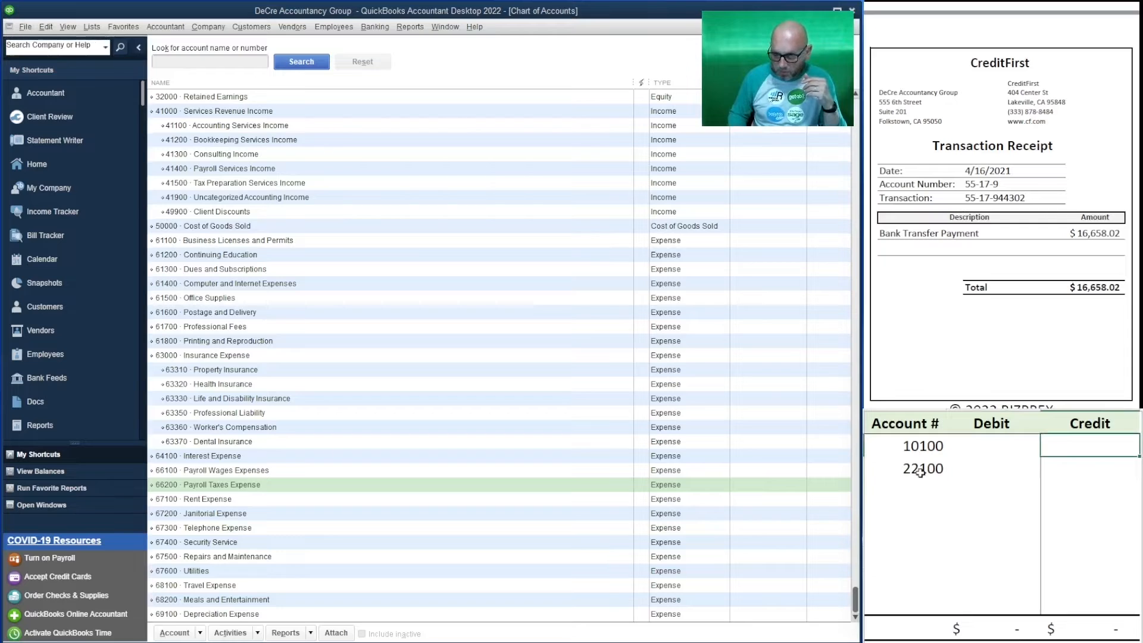
text(16658.02)
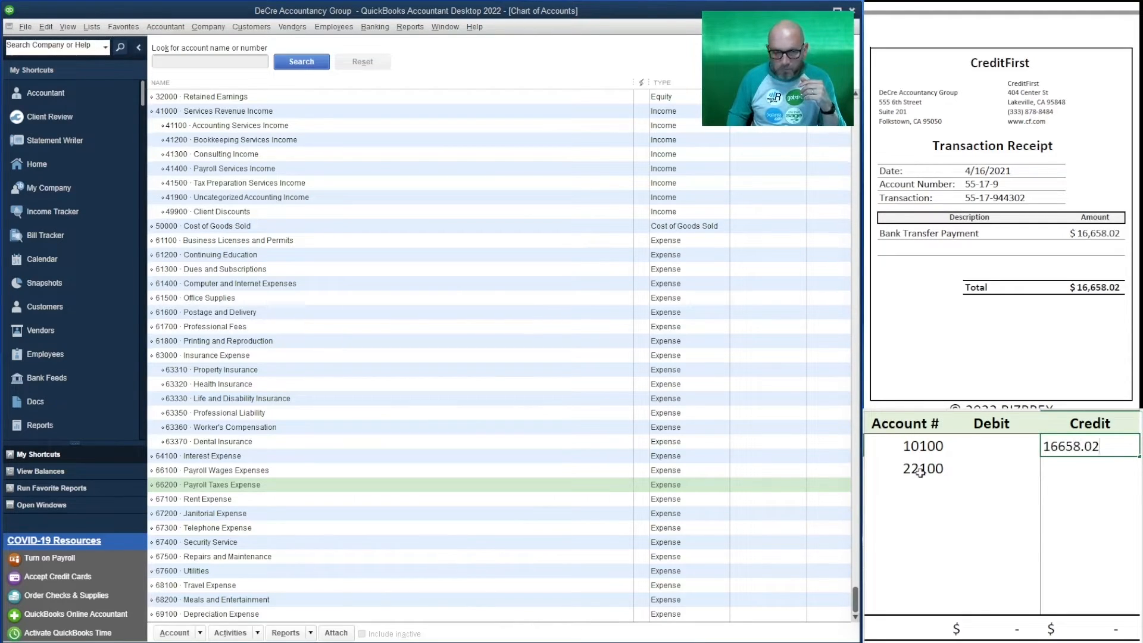
key(Return)
Enter a debit of 16,658.02 for account 22100 in the spreadsheet.
key(Left)
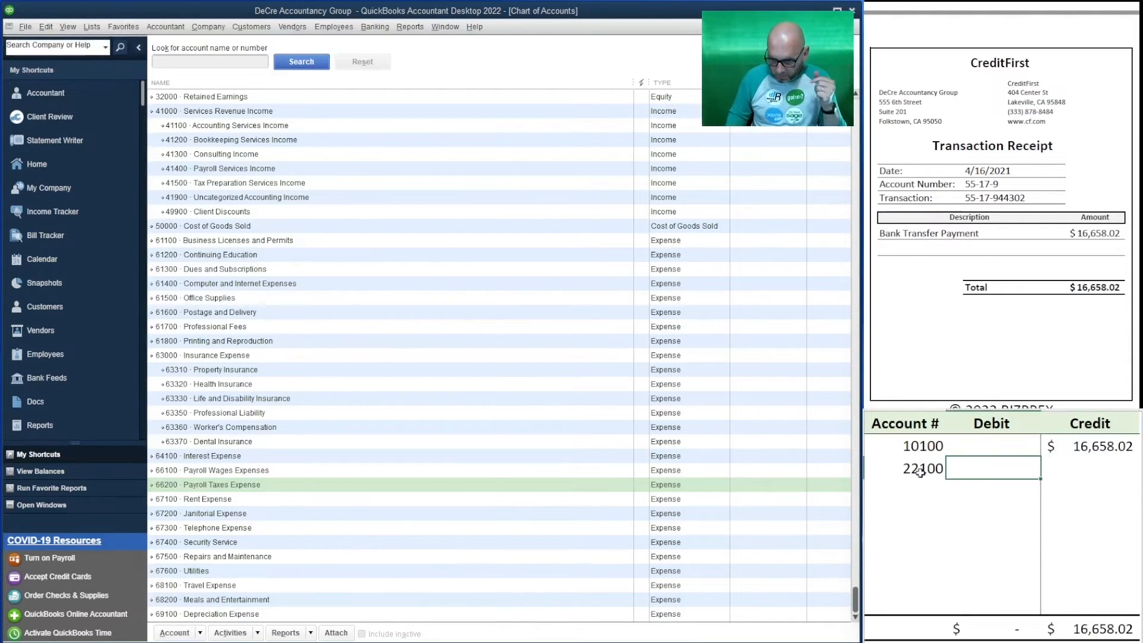
text(1668)
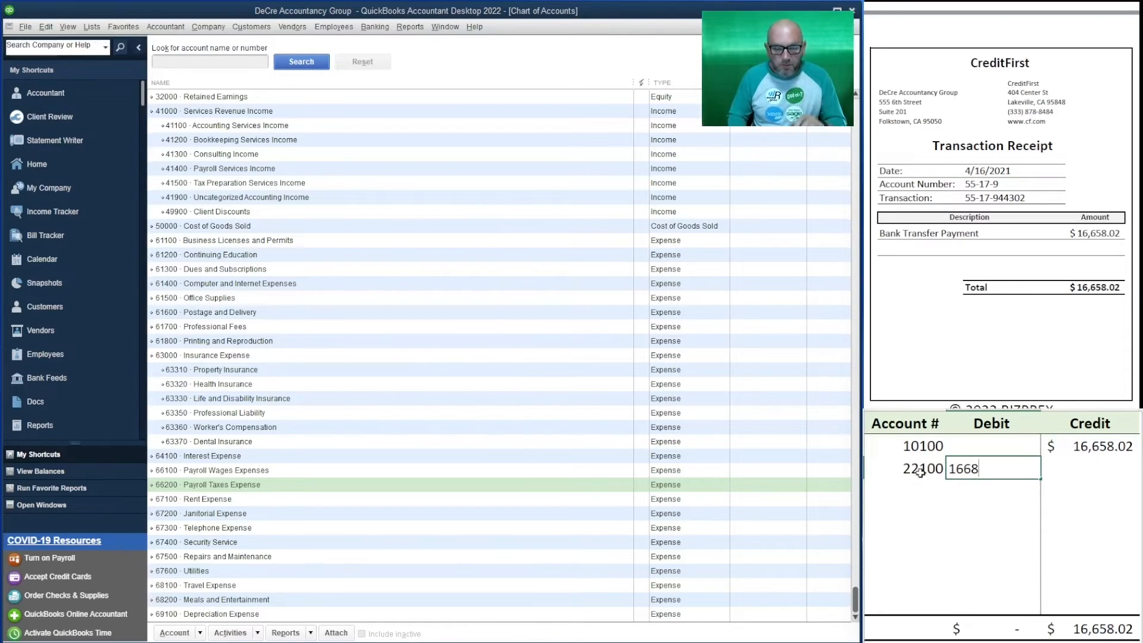
key(BackSpace)
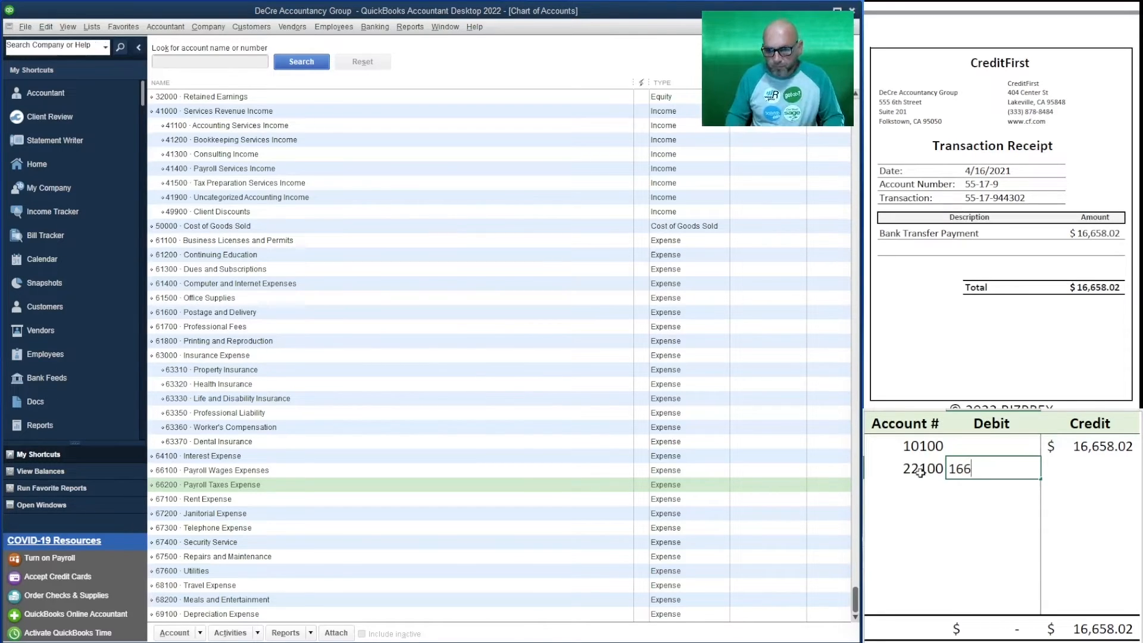
text(58.02)
key(Return)
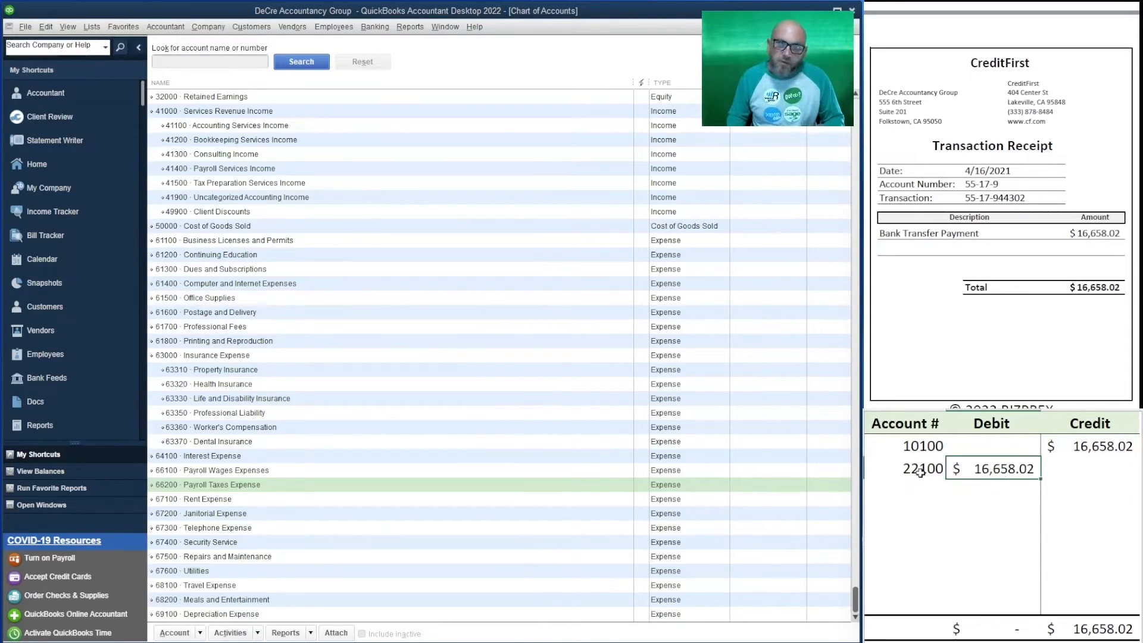
key(Left)
In QuickBooks, open the Transfer Funds form as a floating window and set its date to 04/16/2021.
click(374, 27)
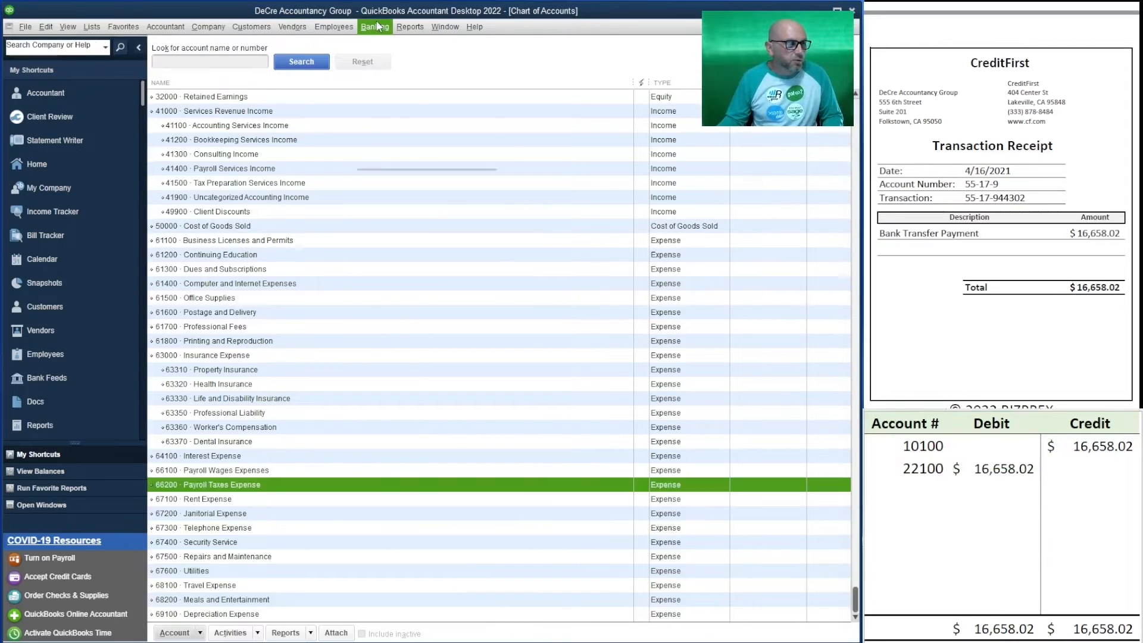
click(424, 112)
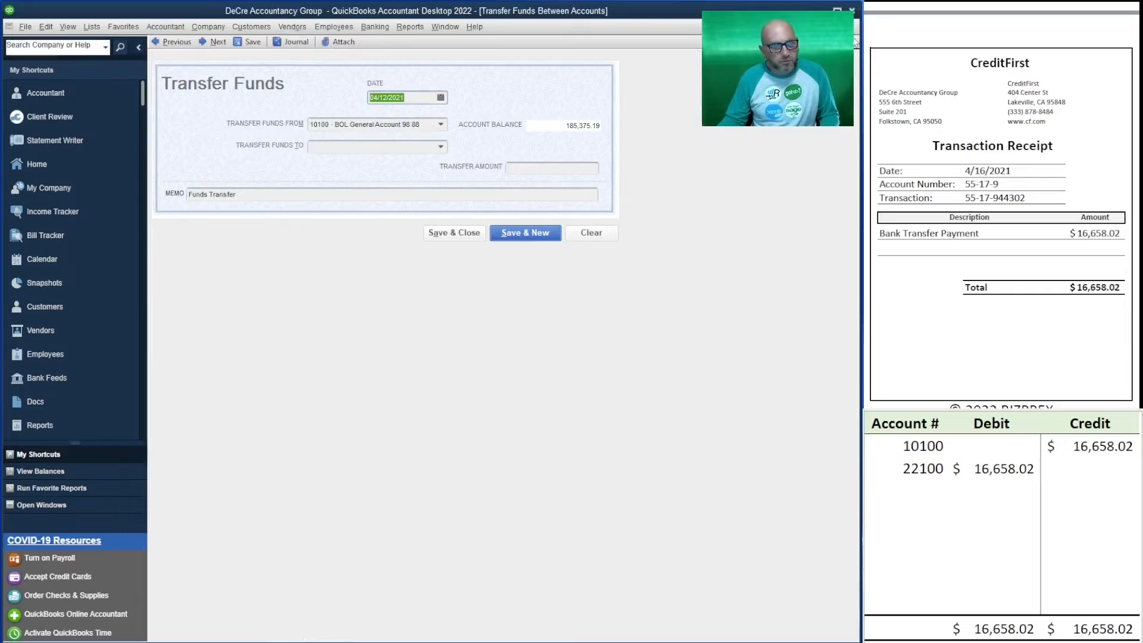
click(841, 27)
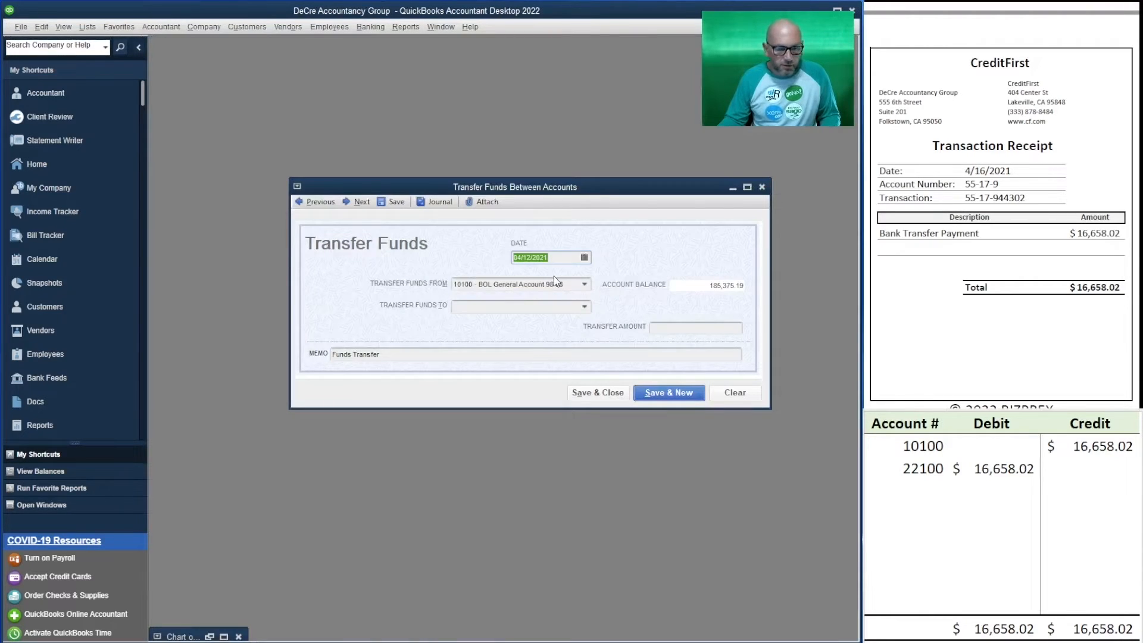
text(4/16)
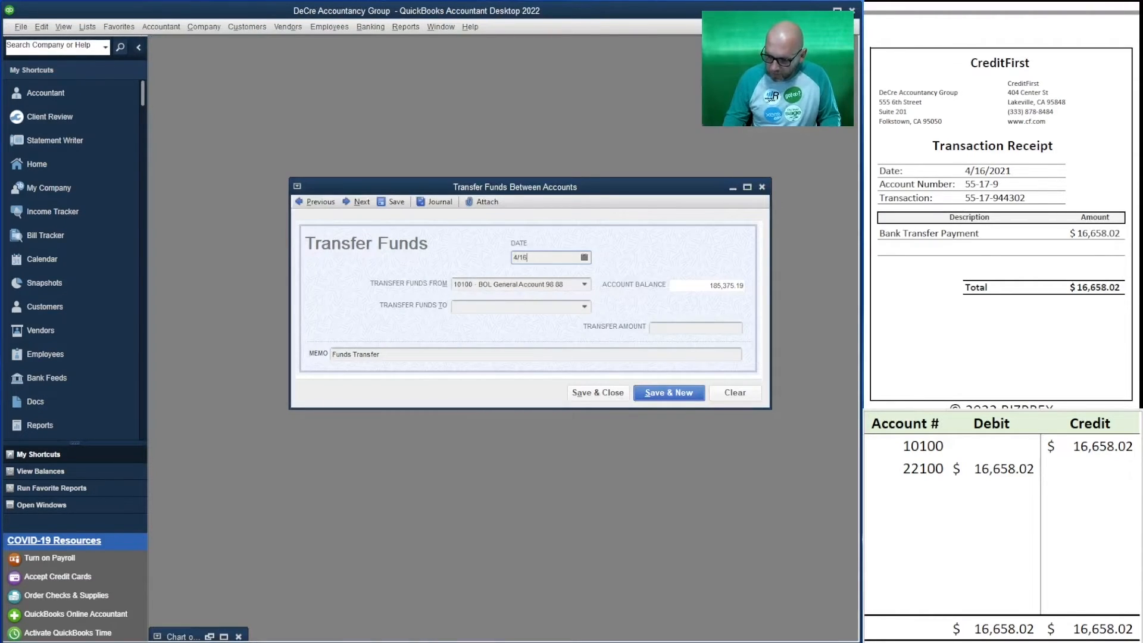
text(/2021)
key(Tab)
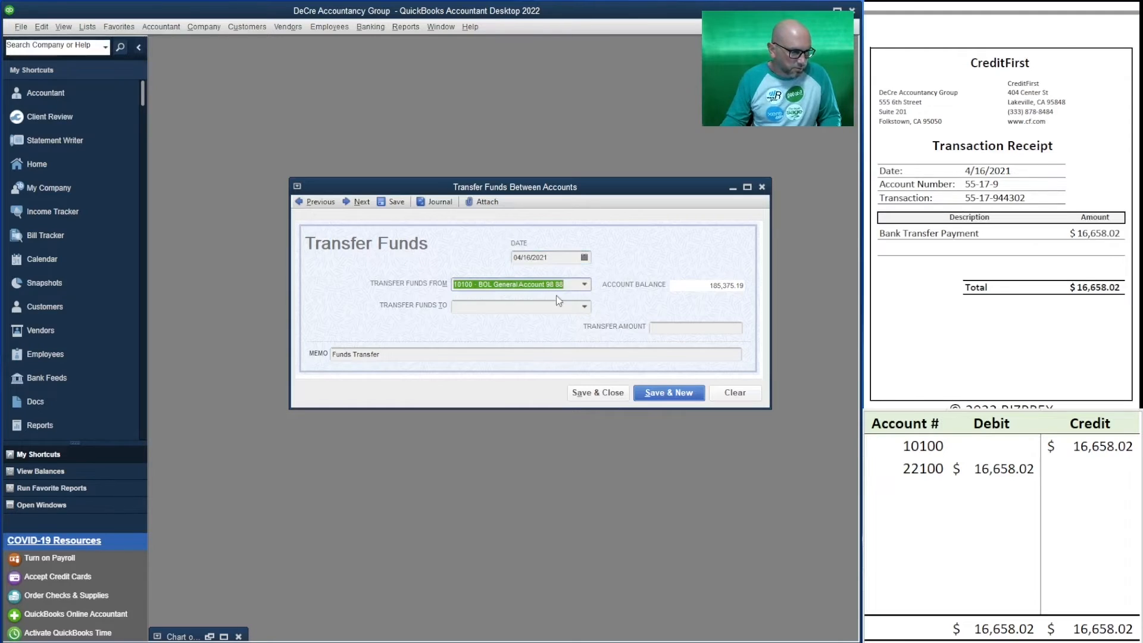
Choose the 22100 CreditFirst credit card account as the destination of the funds transfer.
click(530, 307)
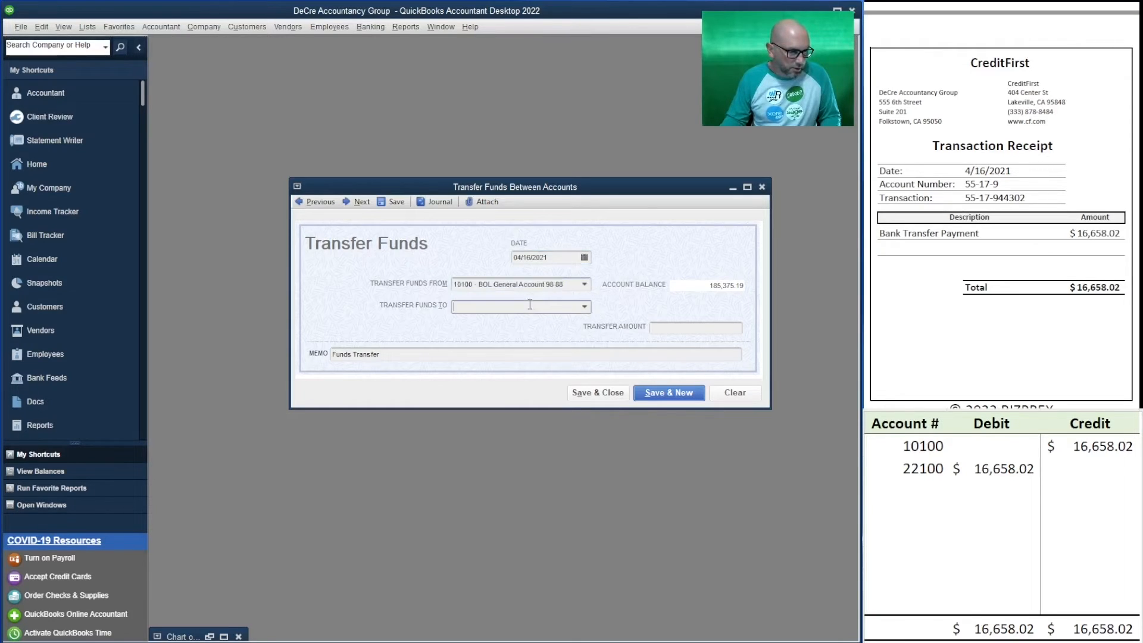
click(585, 306)
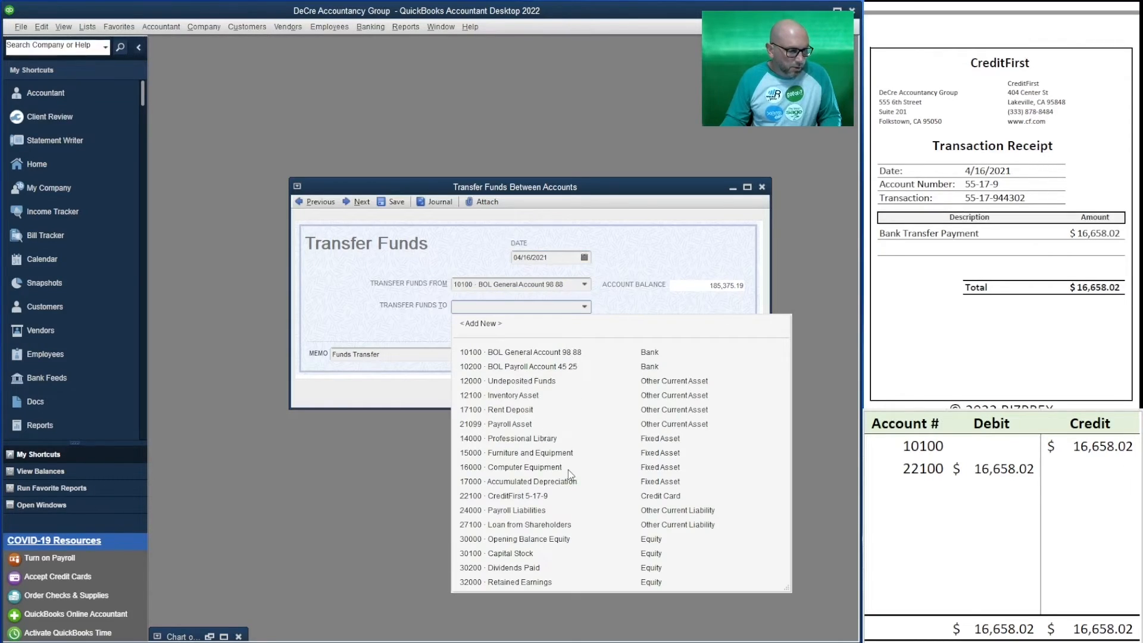
click(546, 499)
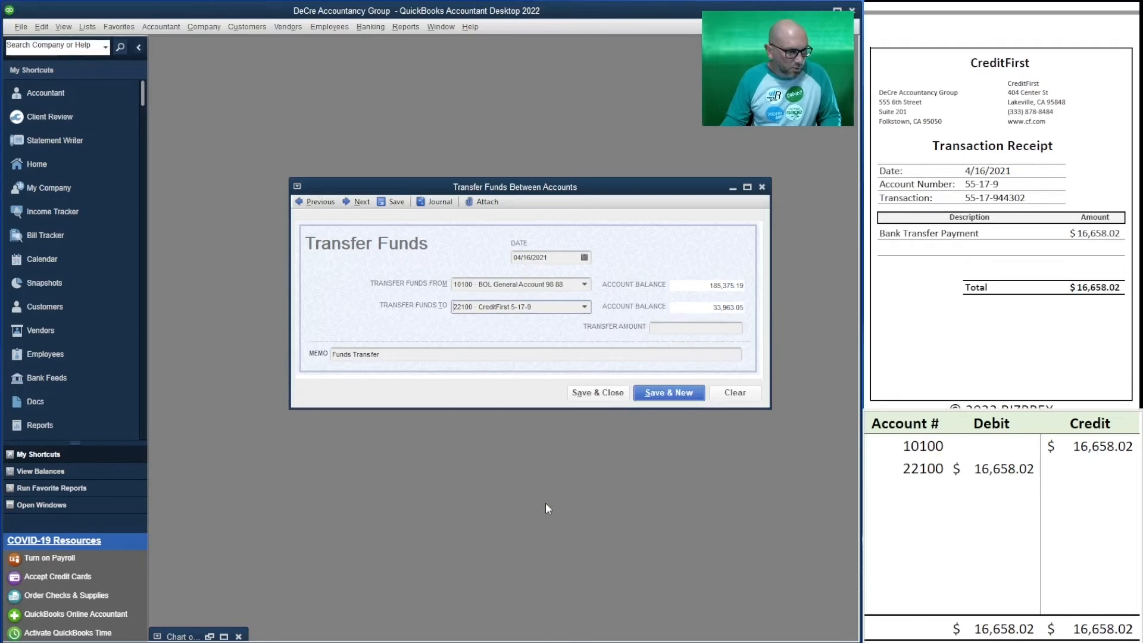
Set the transfer amount to 16,658.02 in the Transfer Funds form.
click(730, 327)
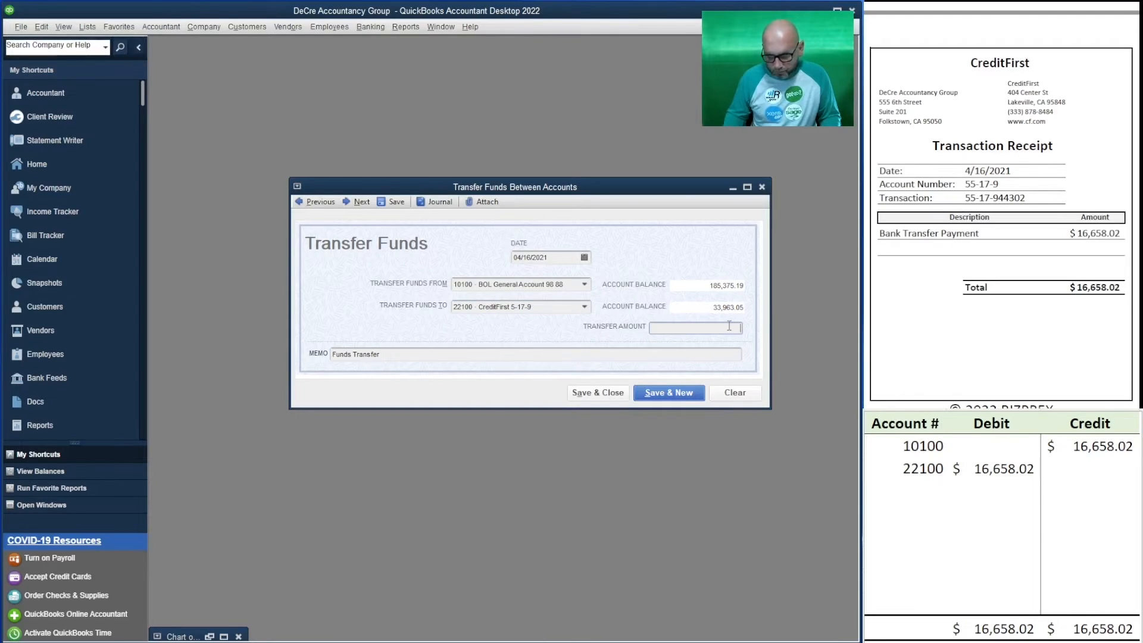
text(166)
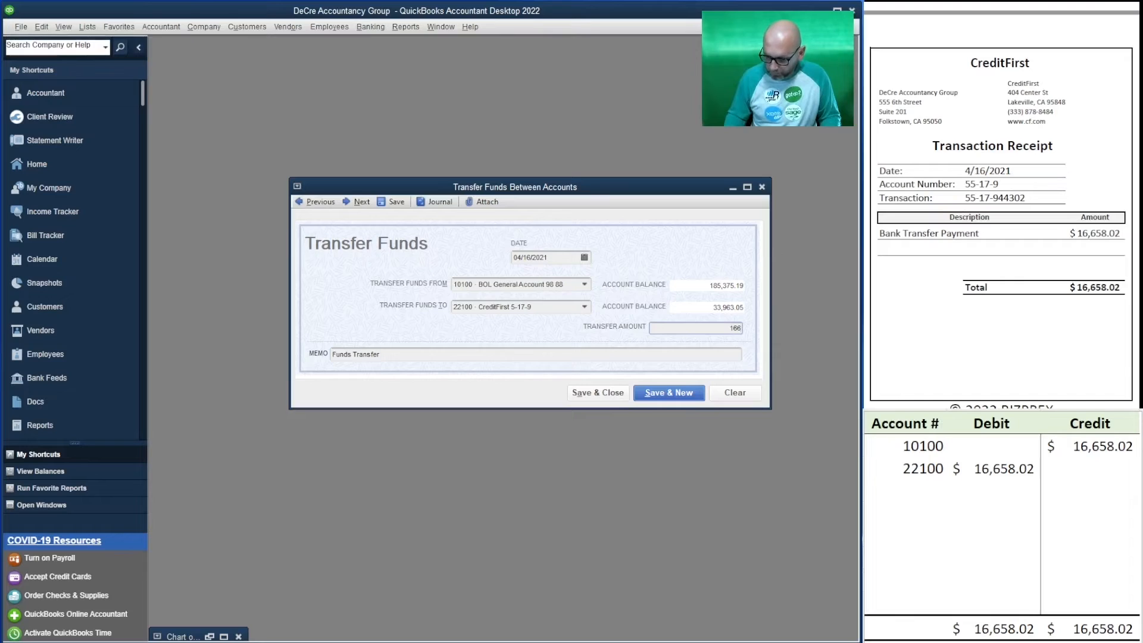
text(58.02)
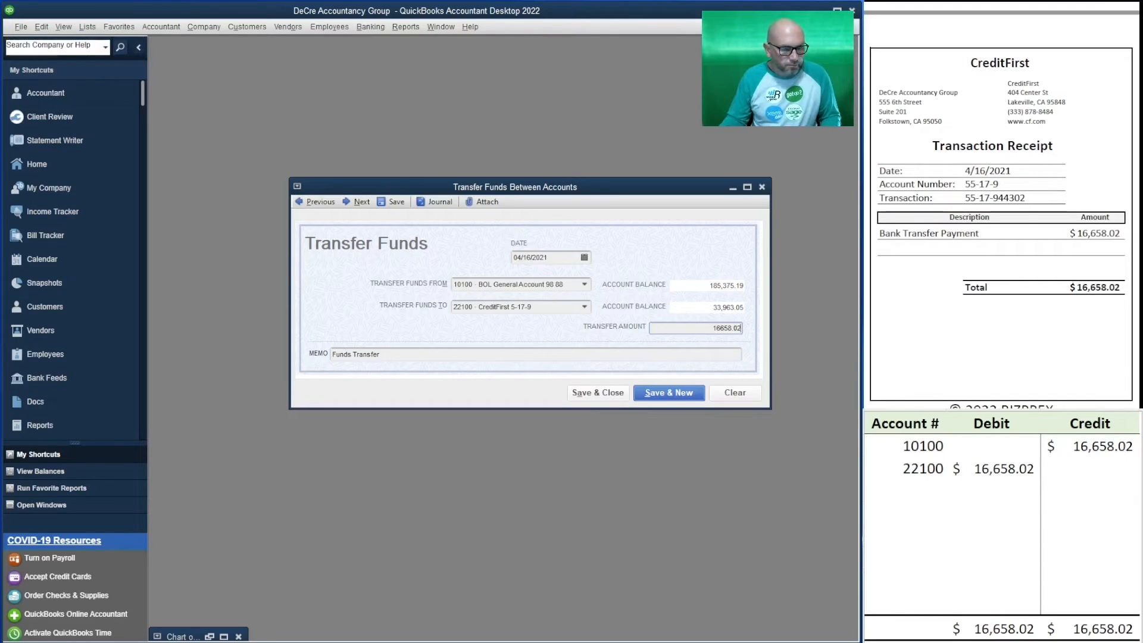
Replace the transfer's memo with the transaction number copied from the CreditFirst receipt, and save and close the transfer.
drag(1037, 198, 964, 199)
key(ctrl+c)
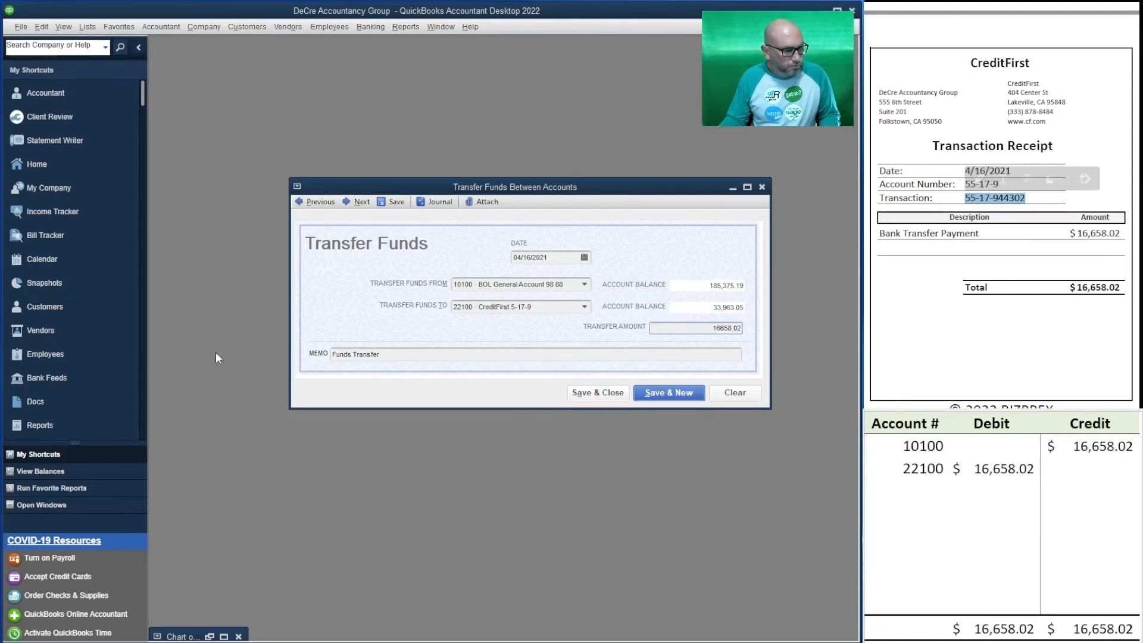
click(393, 356)
key(ctrl+v)
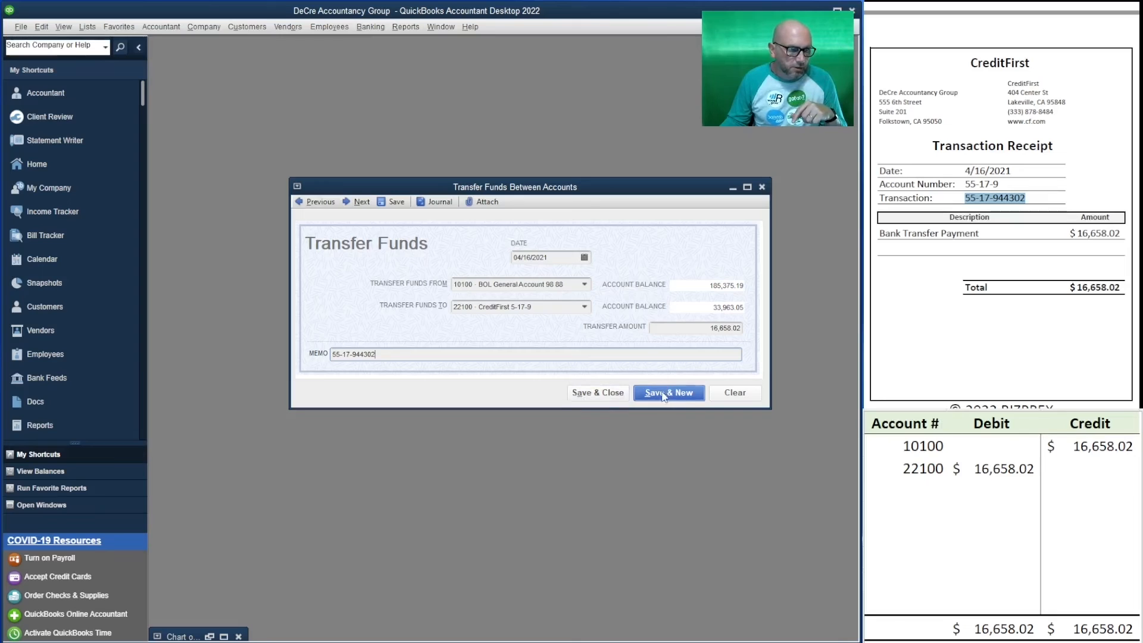
click(607, 396)
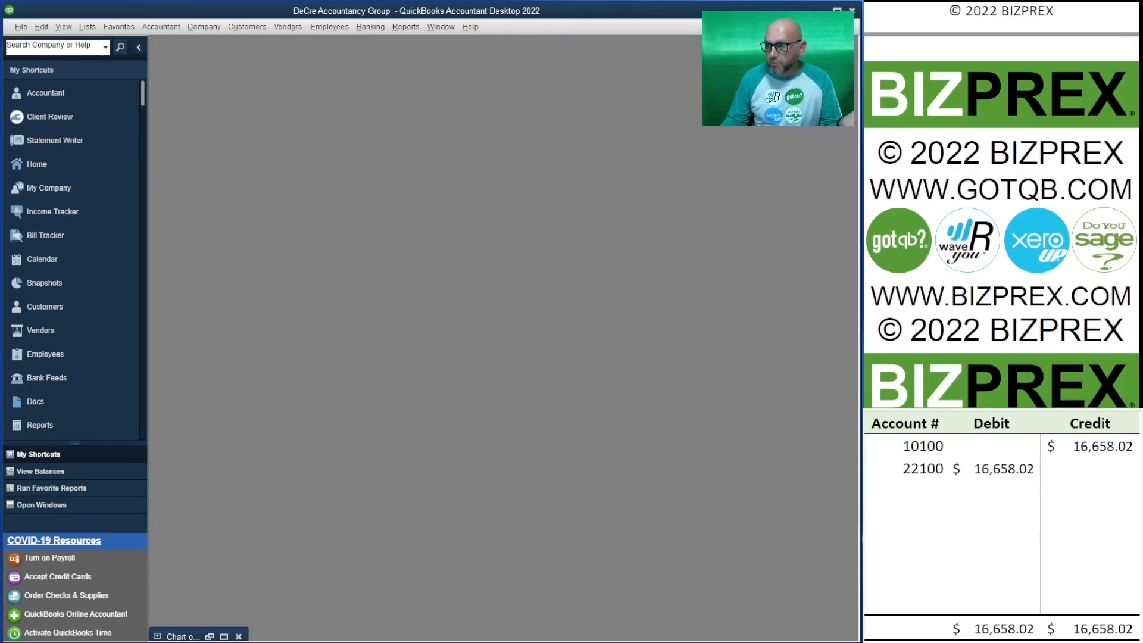
Clear both account rows with their debit and credit amounts from the spreadsheet.
drag(1075, 463, 907, 445)
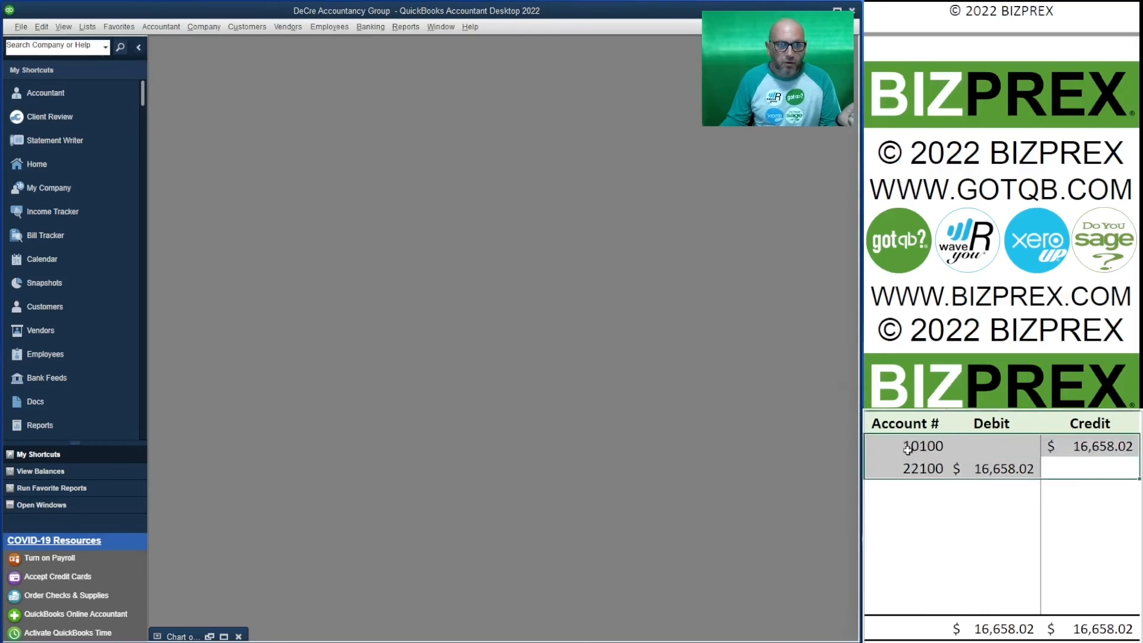
key(Delete)
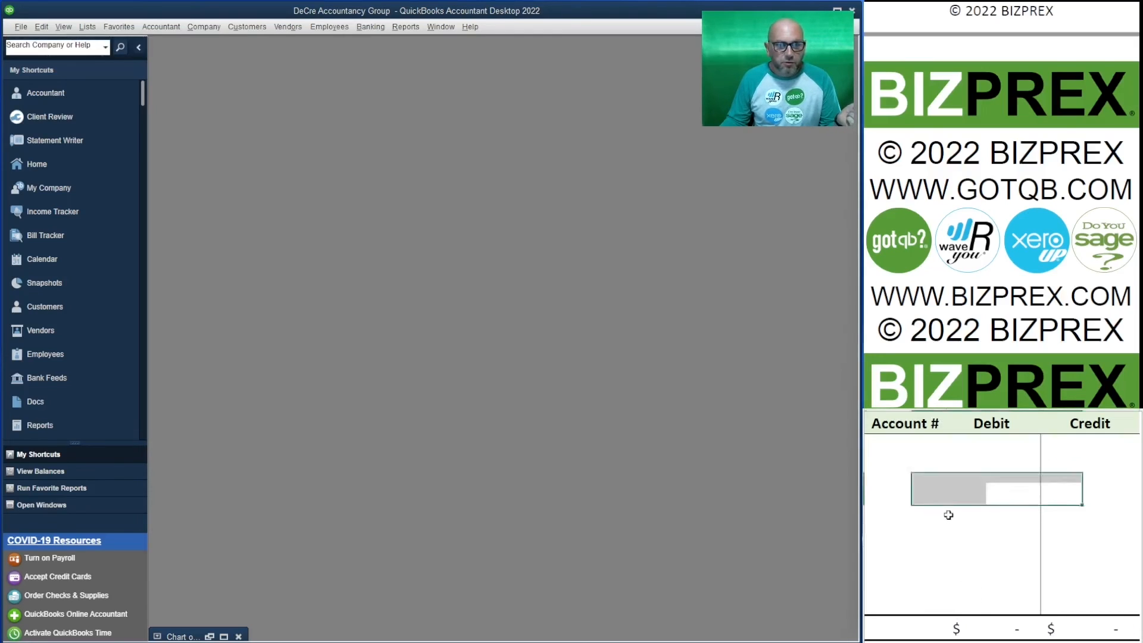
click(949, 513)
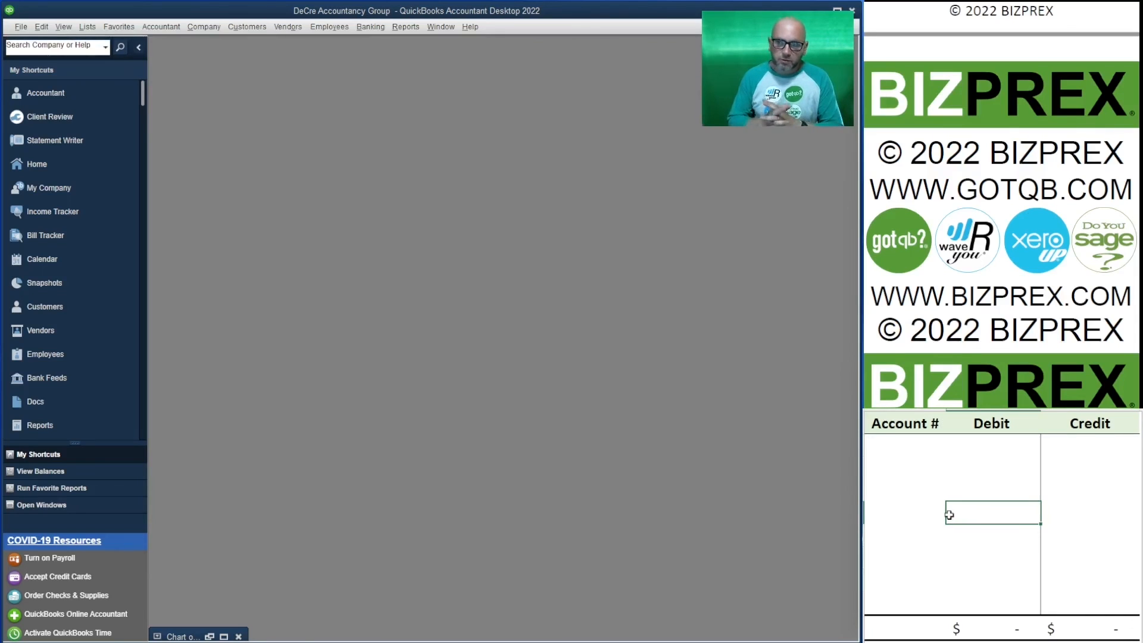